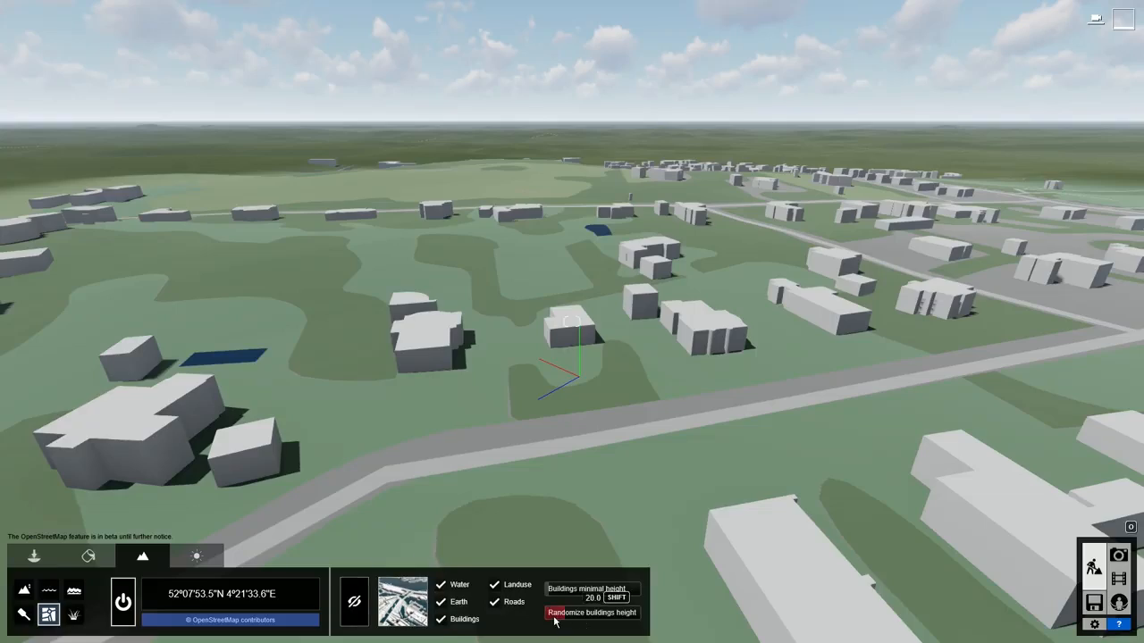
Step: Adjust the random height variation of the OpenStreetMap buildings surrounding the imported house
left_click(555, 616)
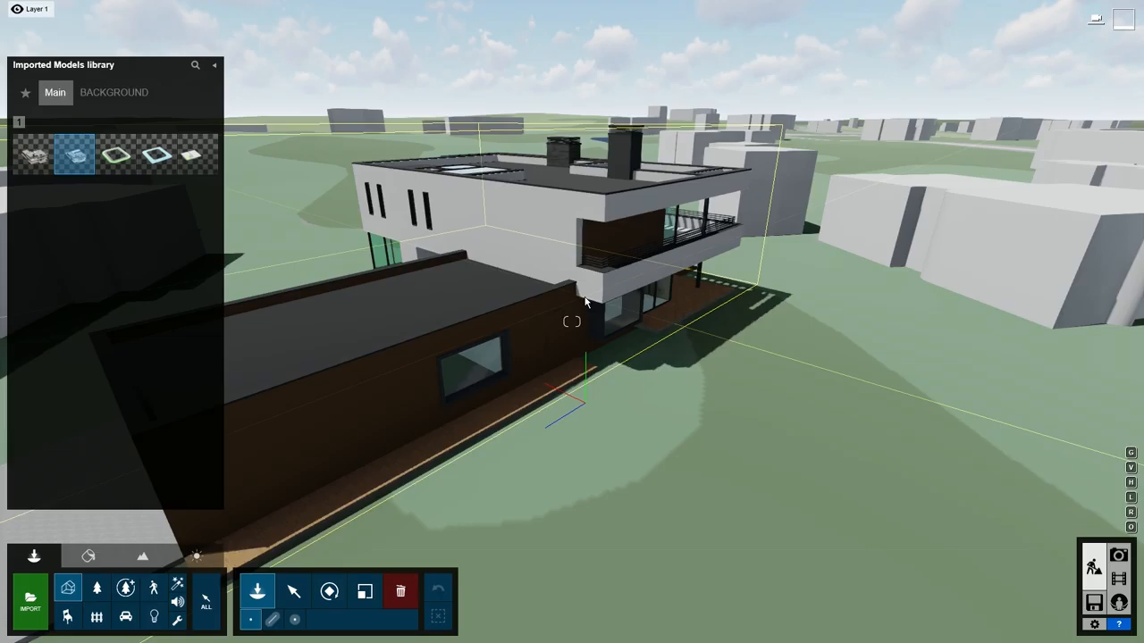
left_click_drag(572, 322, 559, 359)
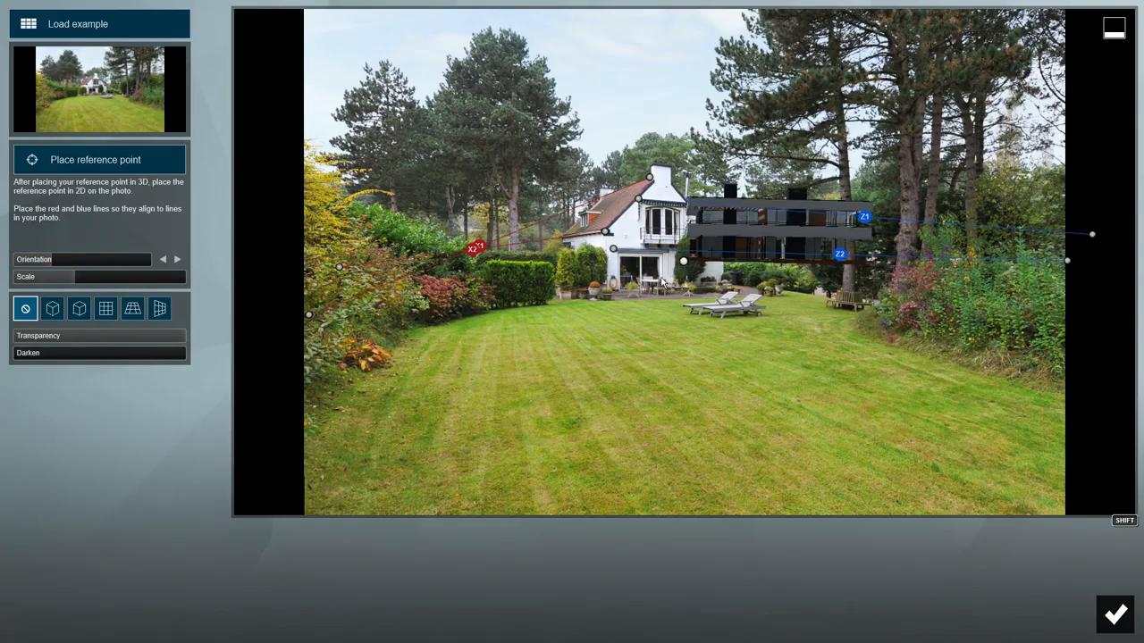
Step: Match the house model to the garden photo by moving its reference point to the lawn's far edge and adjusting orientation and scale
left_click_drag(683, 261, 562, 302)
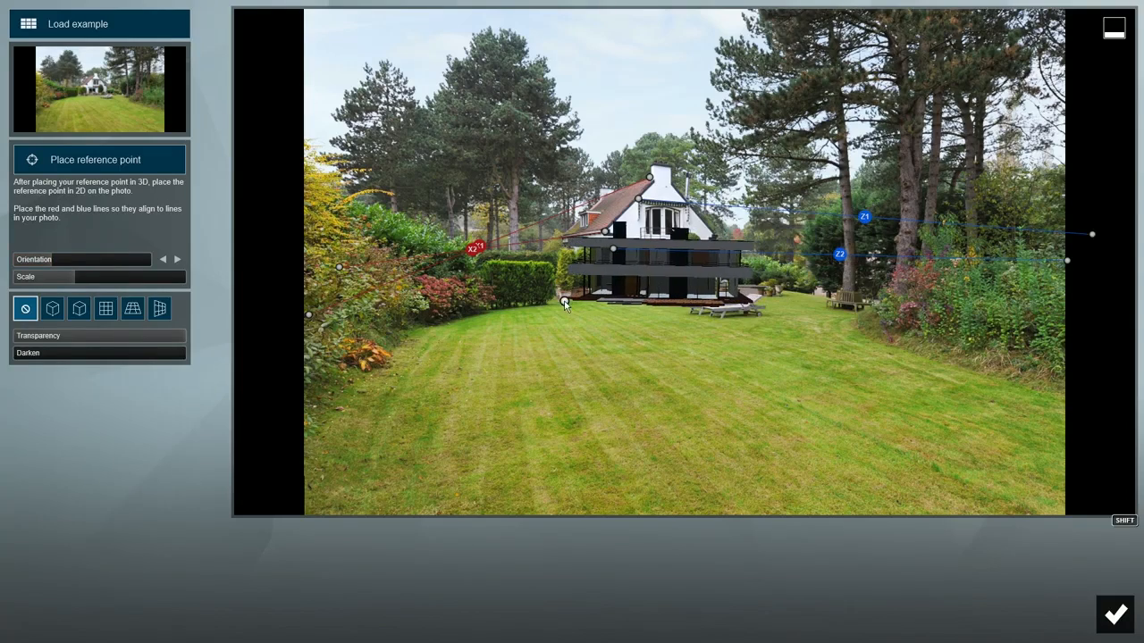
left_click_drag(74, 278, 59, 263)
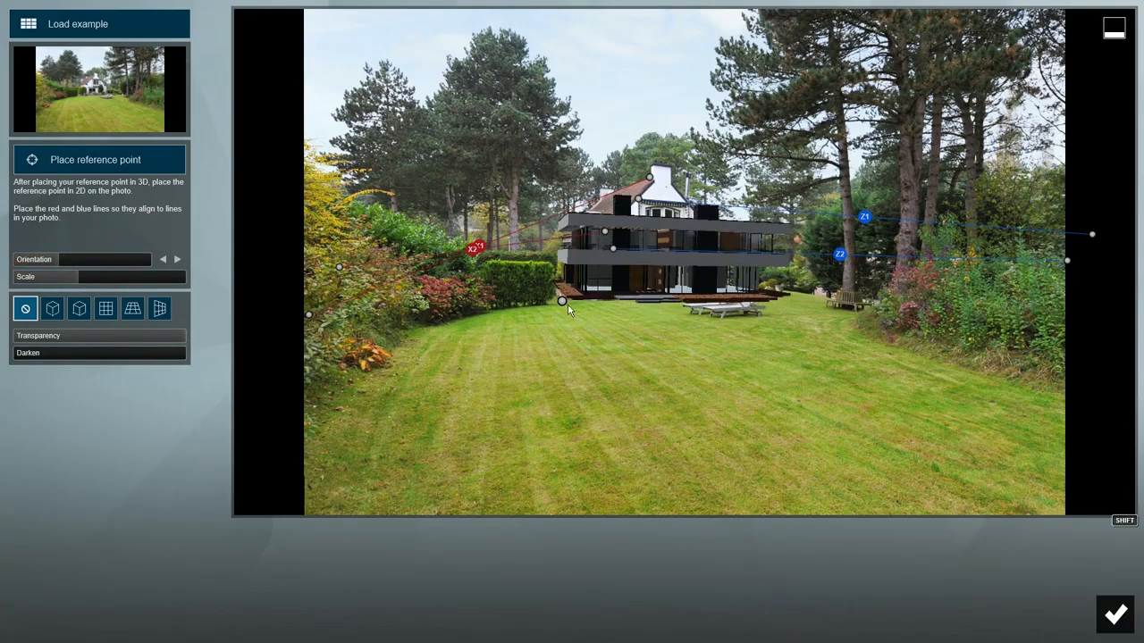
left_click_drag(561, 302, 522, 307)
left_click_drag(79, 278, 85, 283)
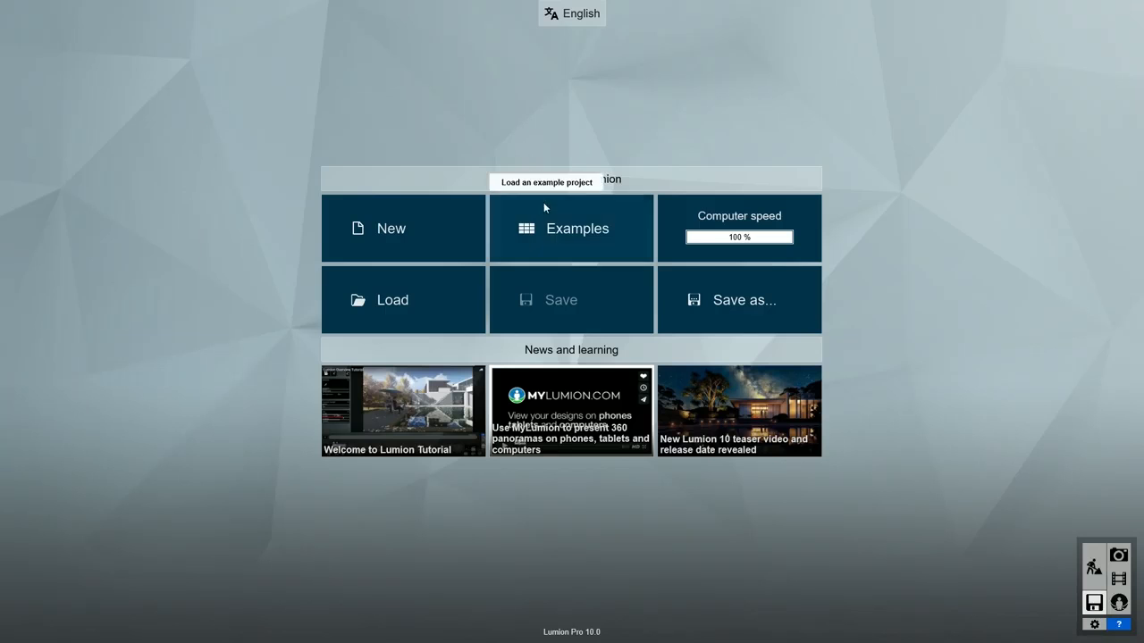
Step: Load the example project with the modern house on a palm-lined street corner and view its imported models library
left_click(554, 227)
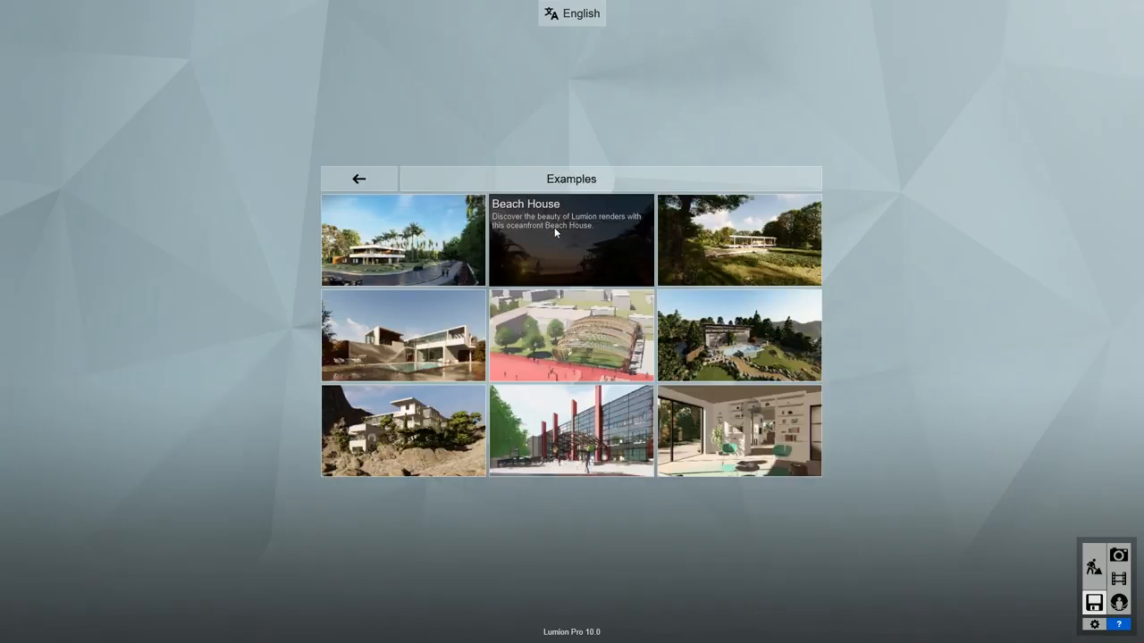
left_click(424, 249)
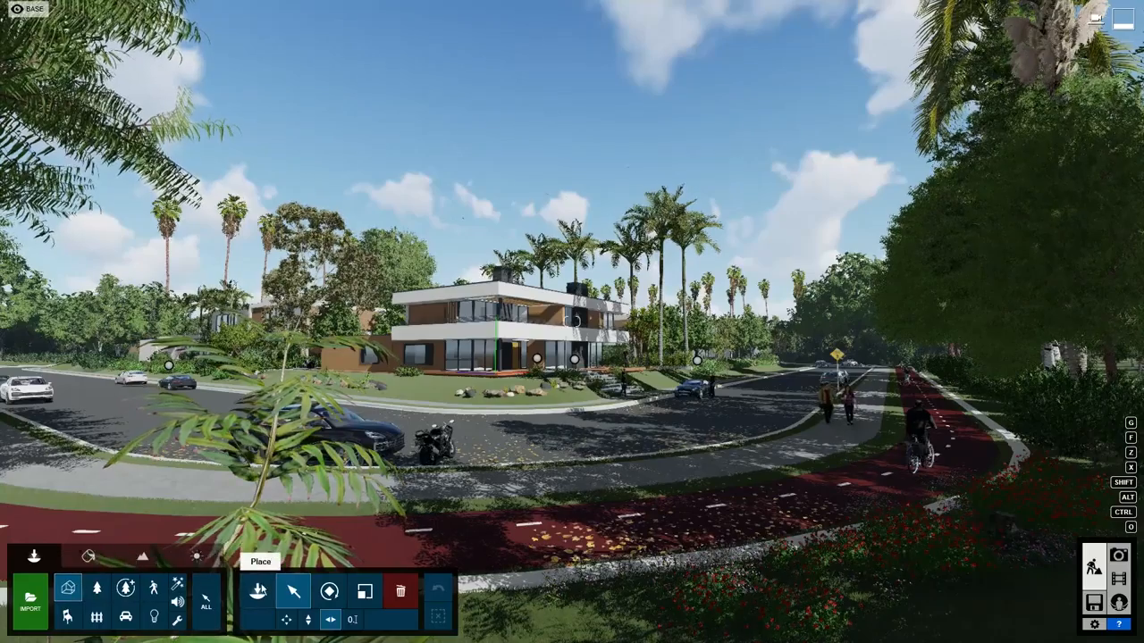
left_click(261, 590)
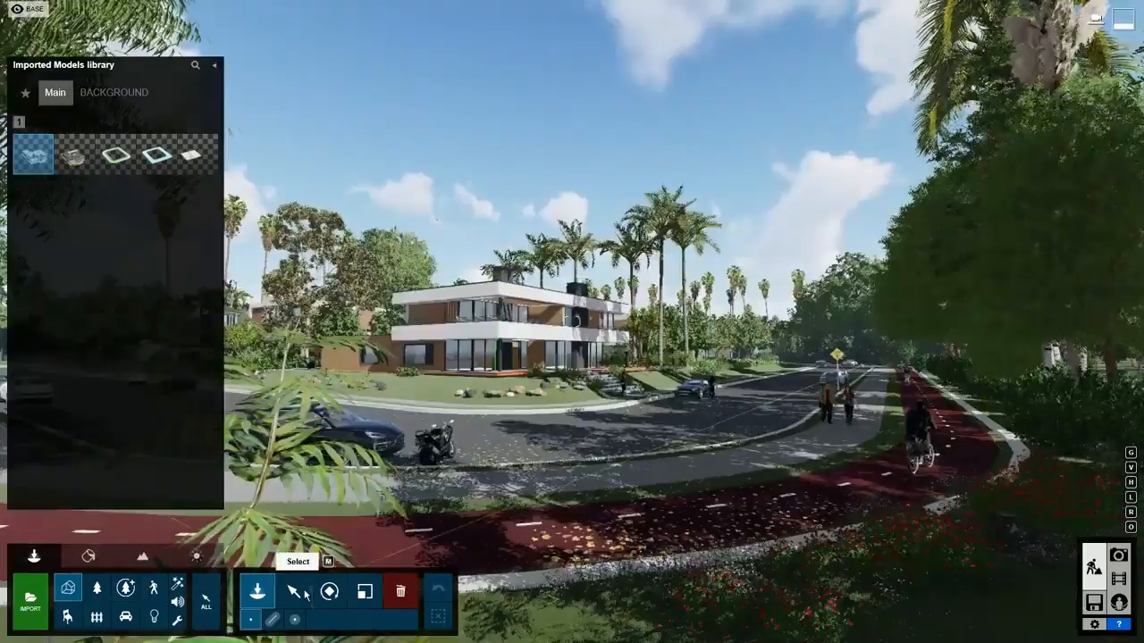
left_click(296, 595)
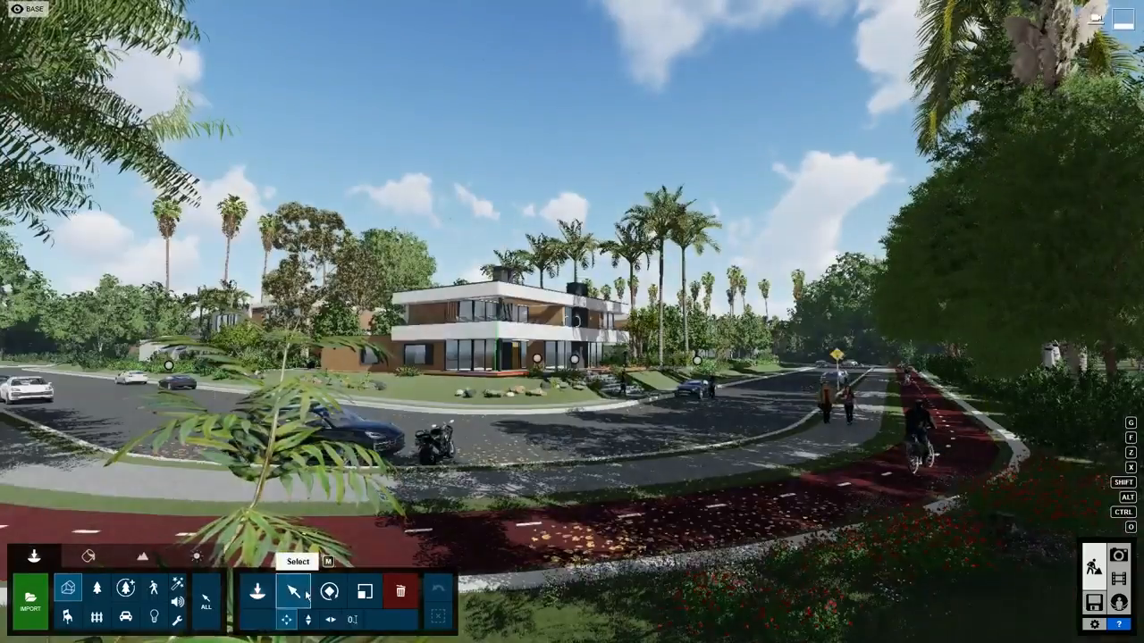
Step: Create a new project from the Plain template without selecting a model
left_click(1094, 602)
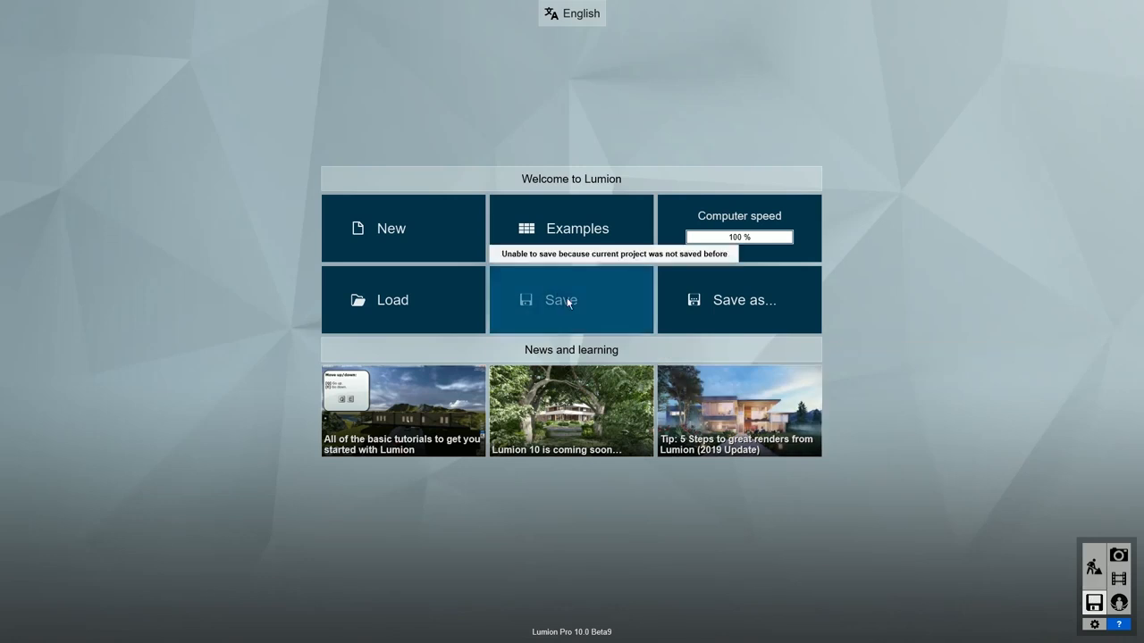
left_click(415, 240)
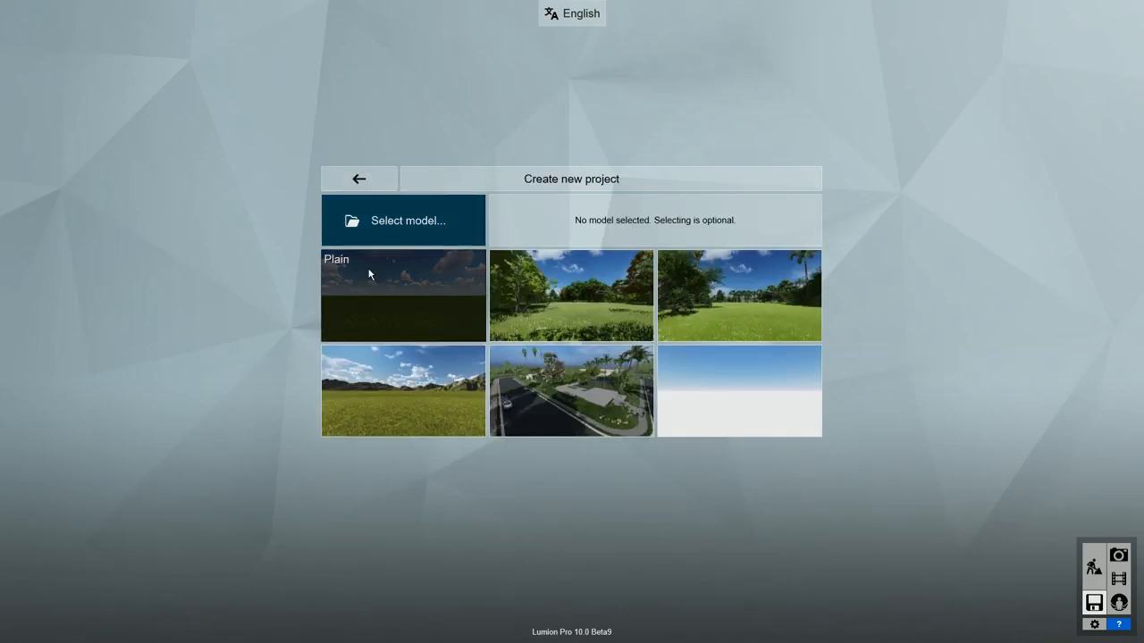
left_click(446, 296)
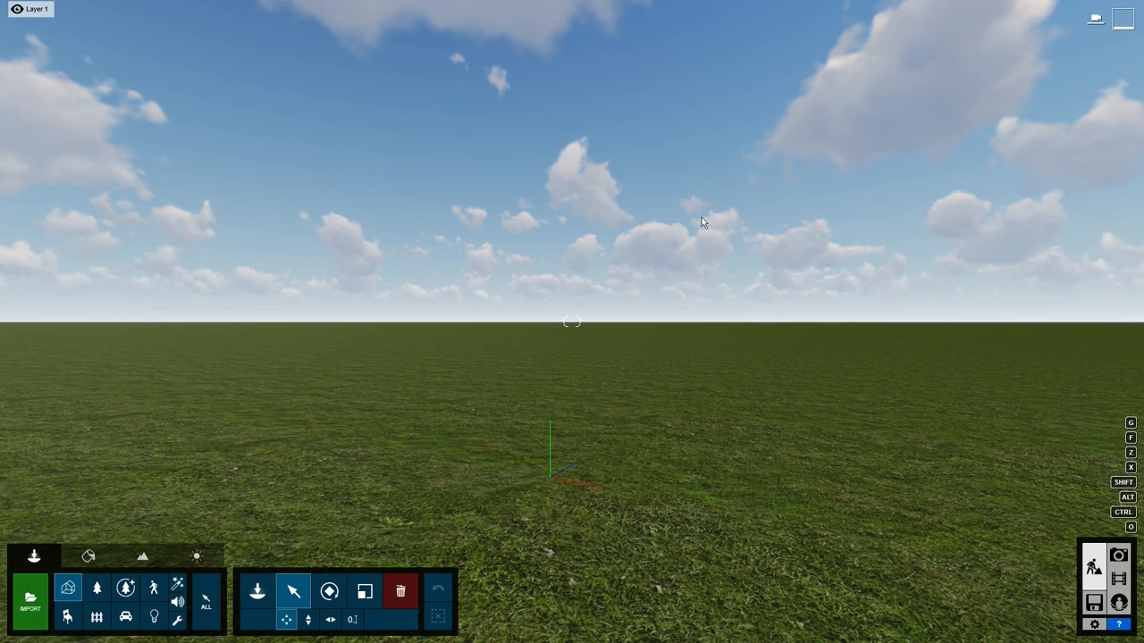
Step: Turn on OpenStreetMap for the landscape and open the map for picking a GPS coordinate
left_click(143, 557)
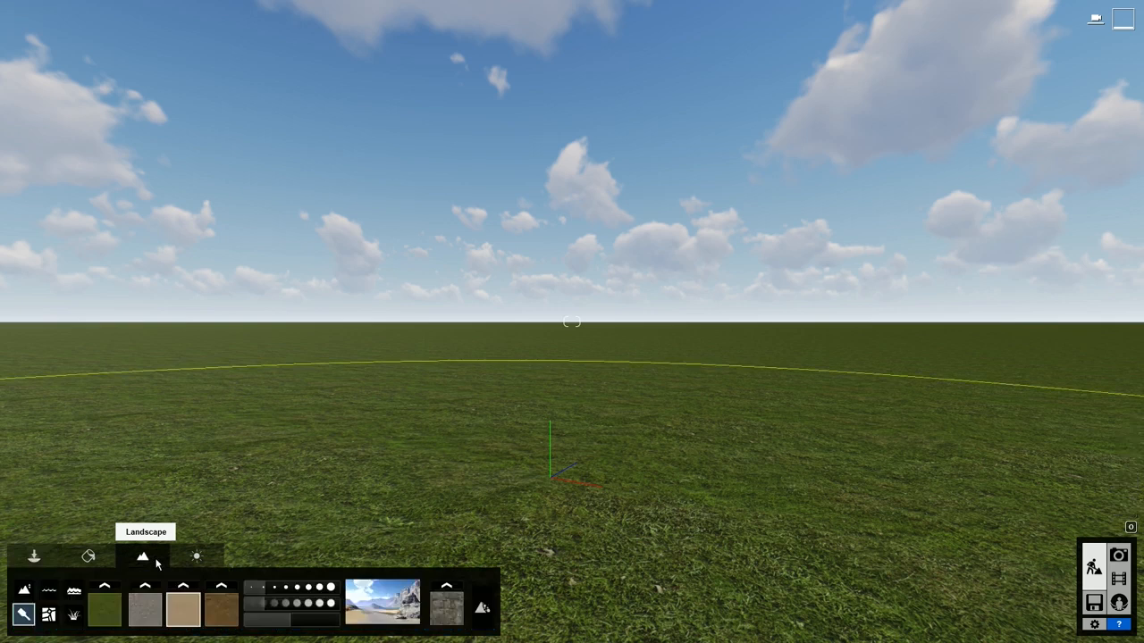
left_click(48, 615)
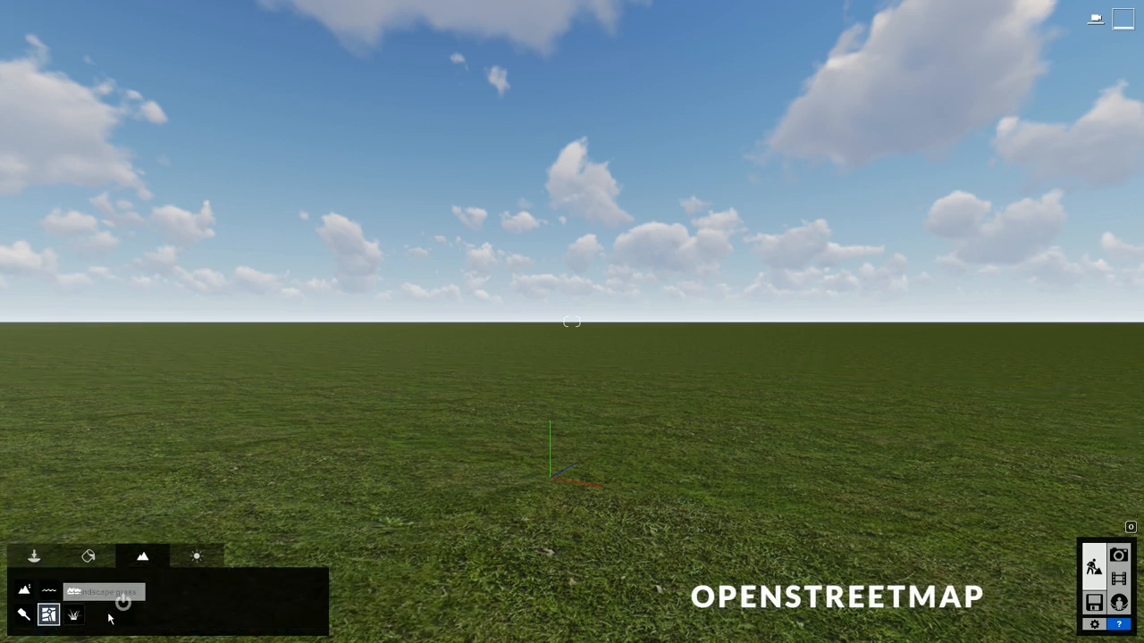
left_click(124, 606)
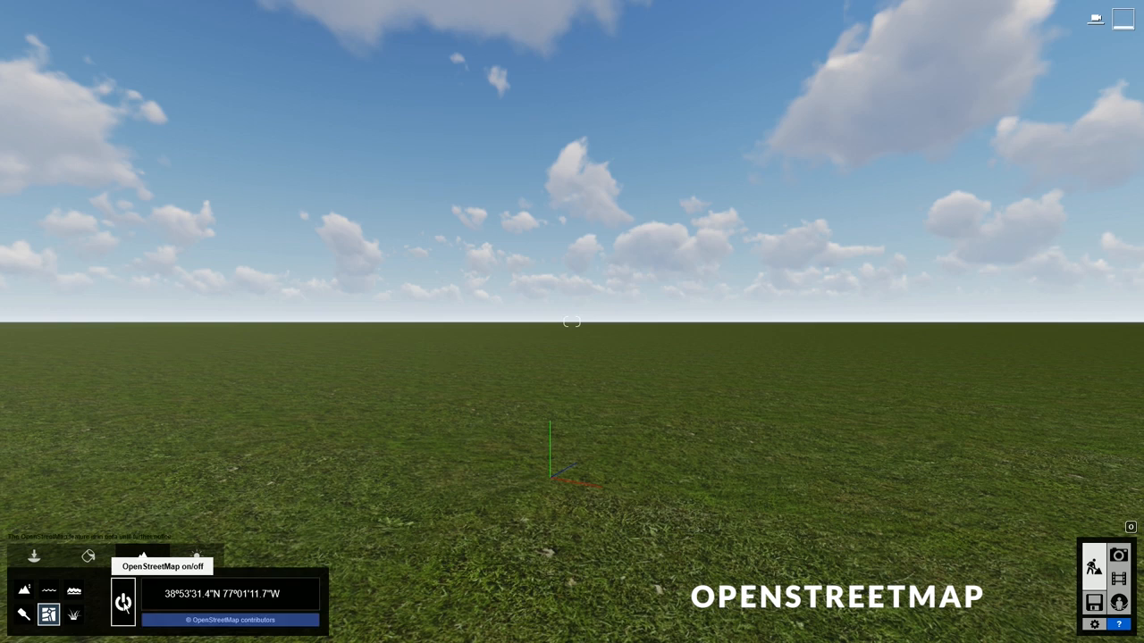
left_click(275, 603)
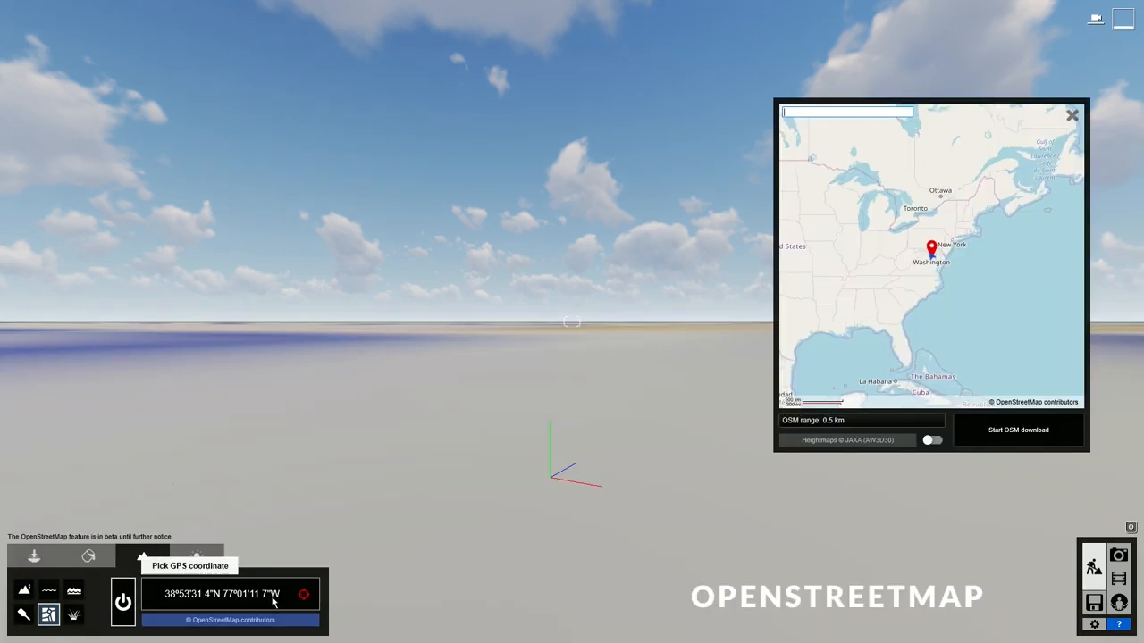
Step: Examine the OpenStreetMap ground overlay around the scene origin from above
key("q")
right_click_drag(485, 396, 485, 396)
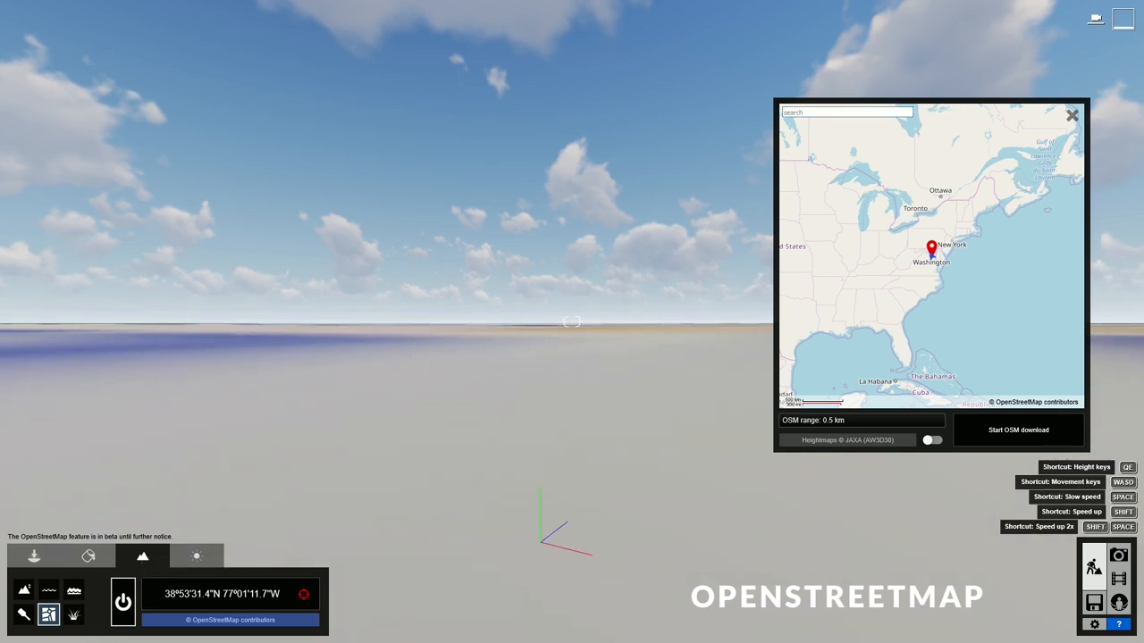
key("a")
key("d")
key("q")
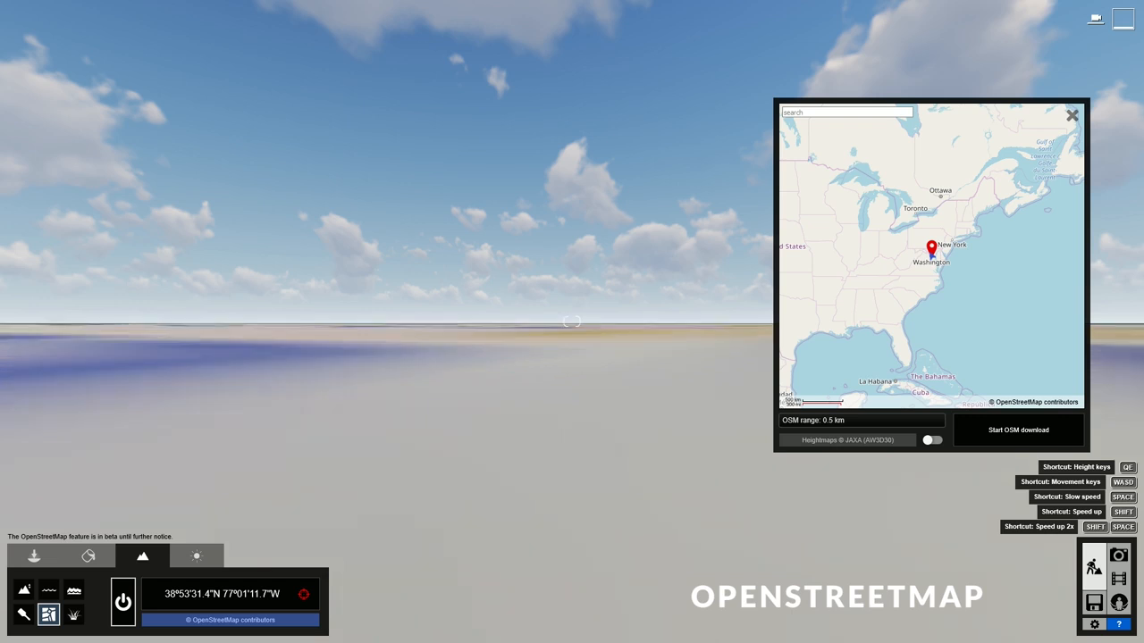
right_click_drag(485, 396, 485, 579)
key("q")
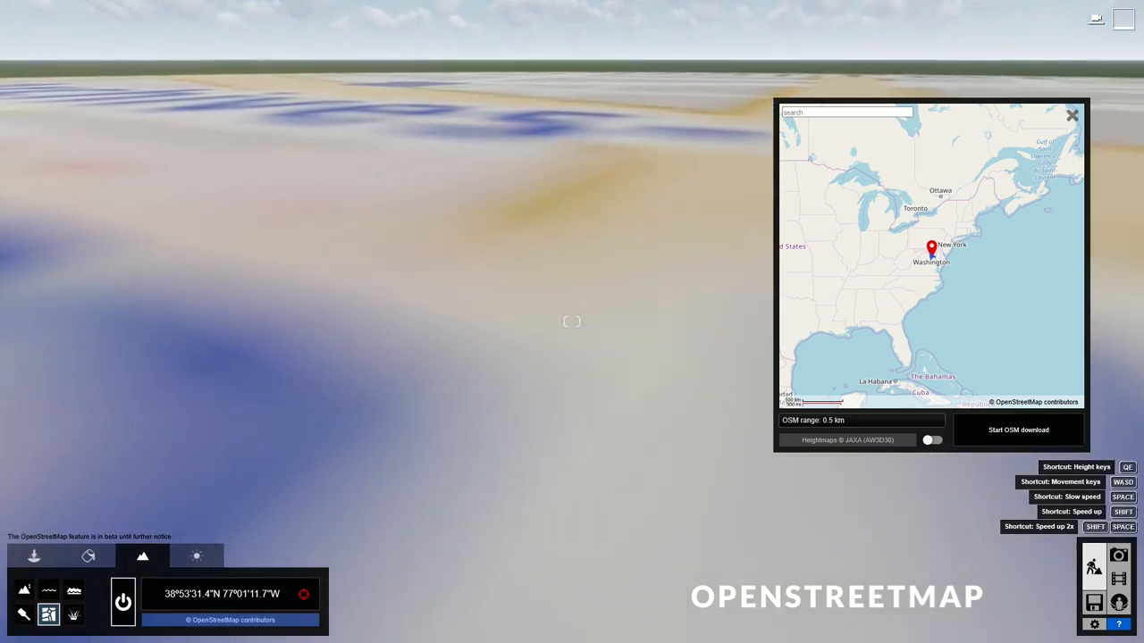
key("s")
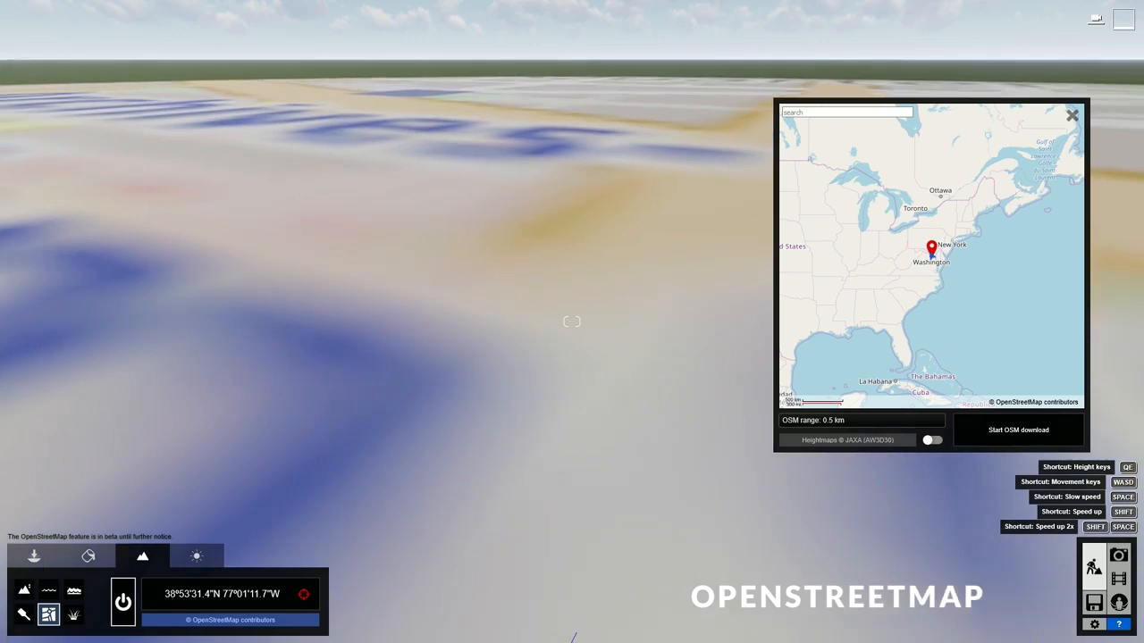
key("s")
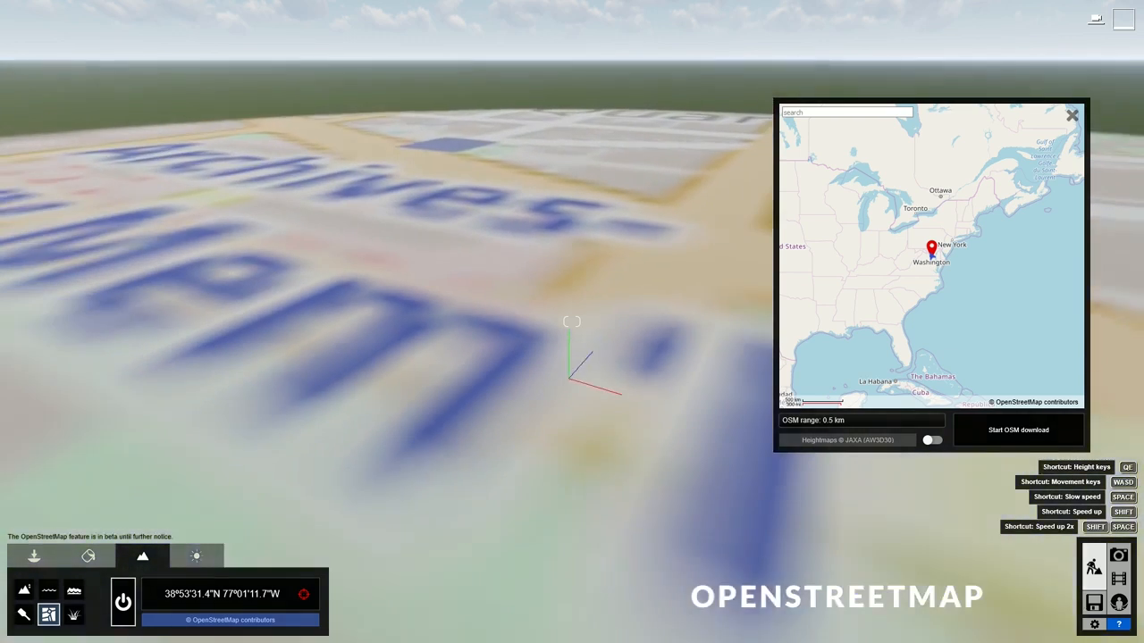
key("s")
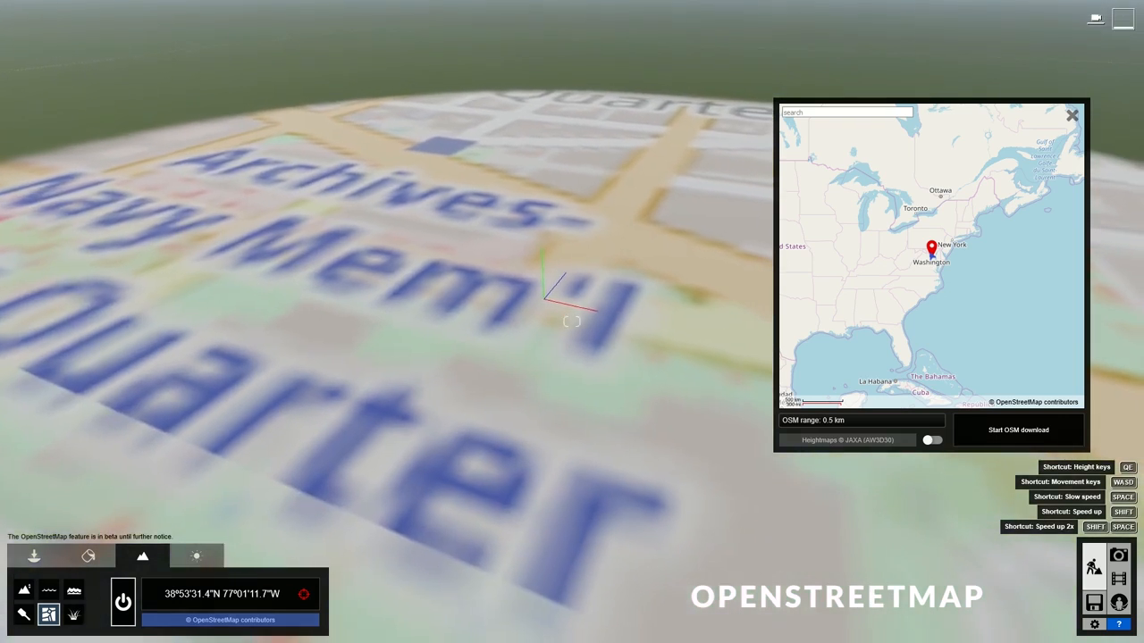
right_click_drag(572, 322, 720, 321)
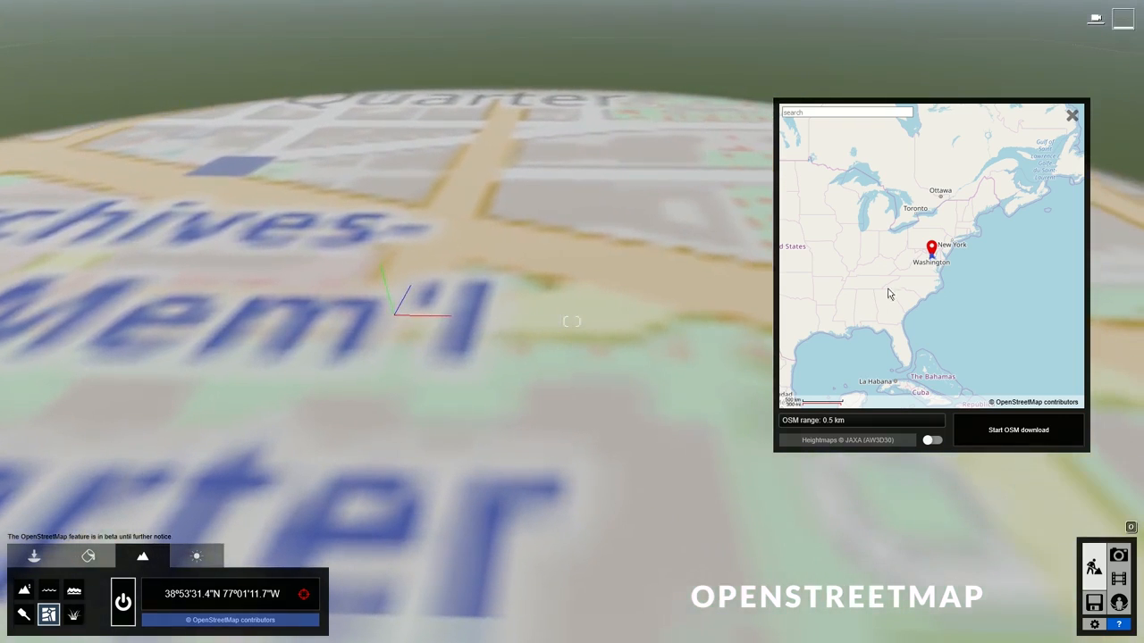
Step: Pick a map location at New York and move the marker to New Jersey, east of Philadelphia
mouse_move(888, 294)
left_mouse_down()
mouse_move(990, 279)
mouse_move(839, 279)
left_mouse_up()
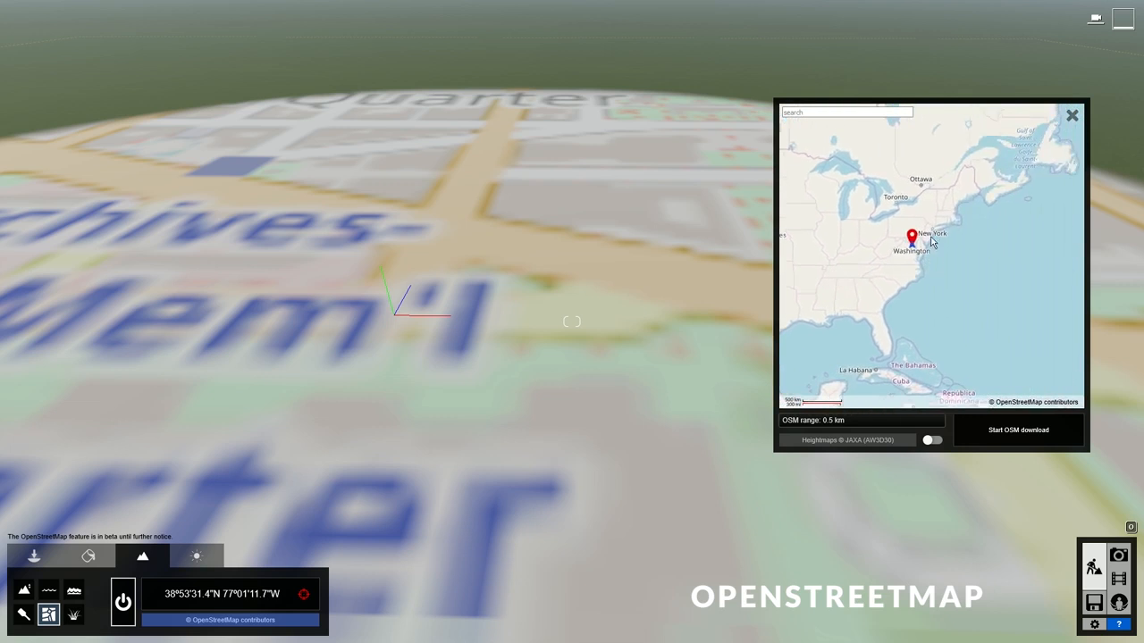
scroll(930, 241, "up", 4)
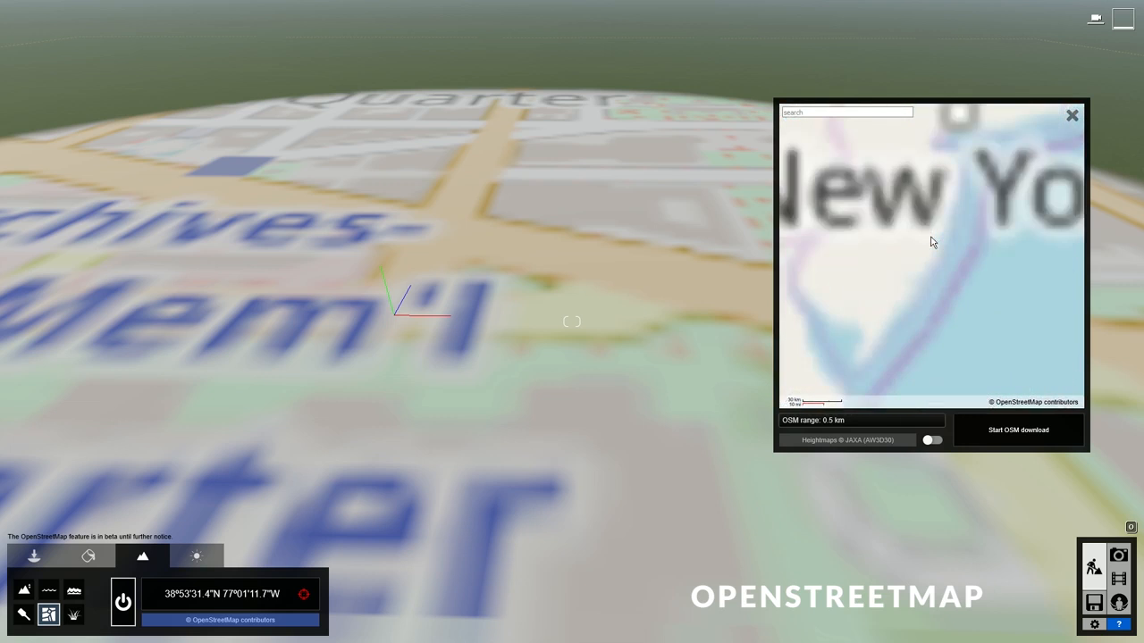
left_click(958, 117)
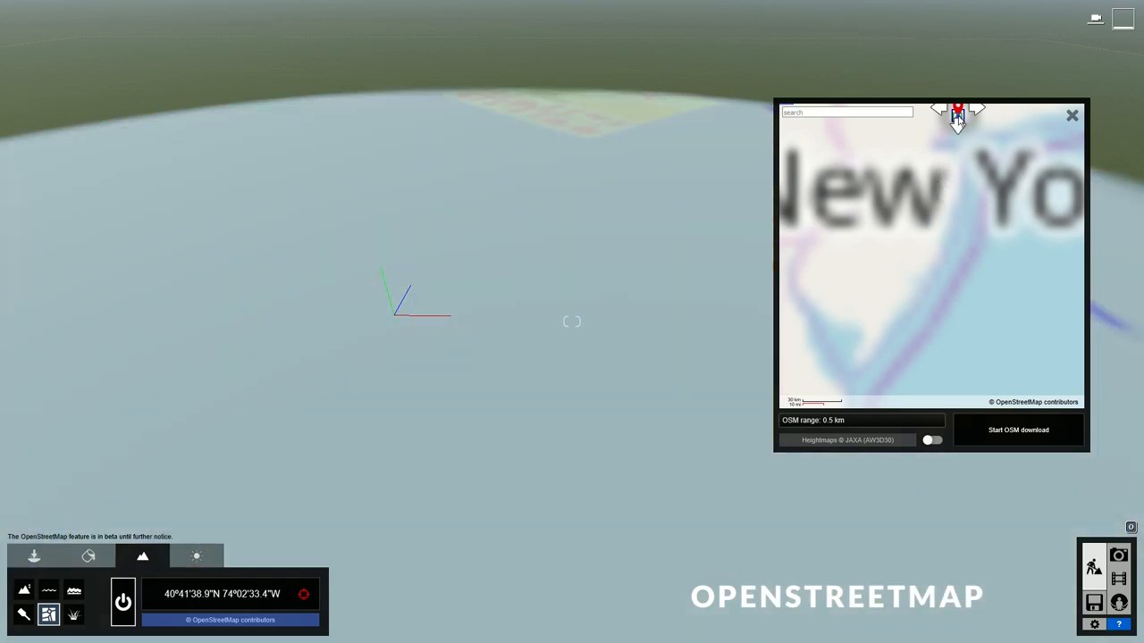
left_click(911, 218)
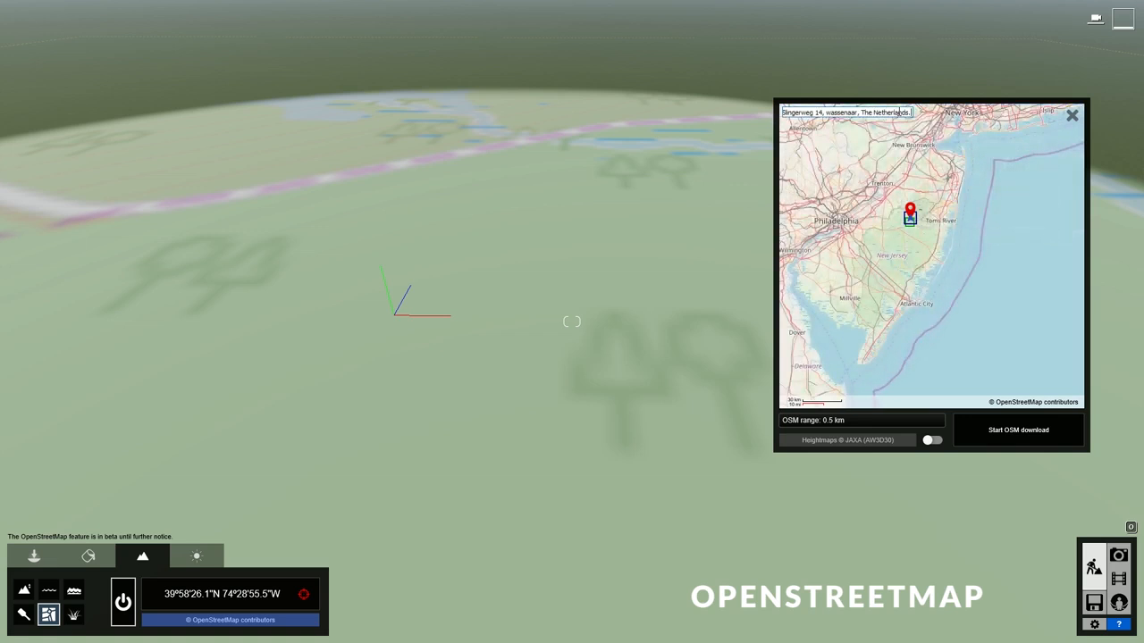
Step: Search the map for the property's street address in The Netherlands and choose the result with the house number
key("Return")
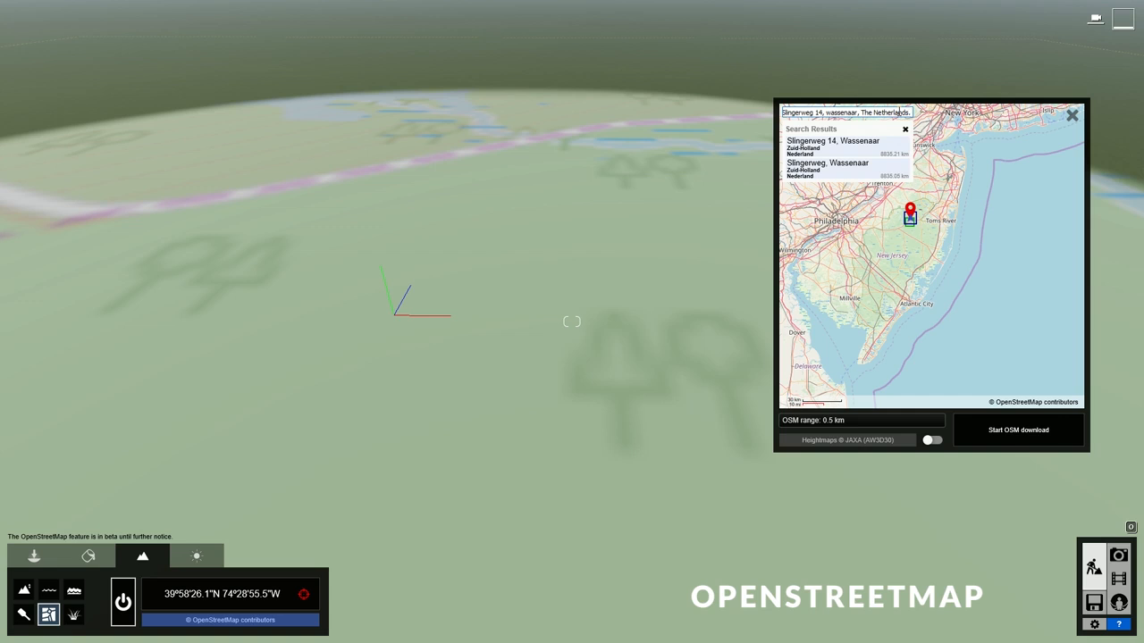
left_click(885, 156)
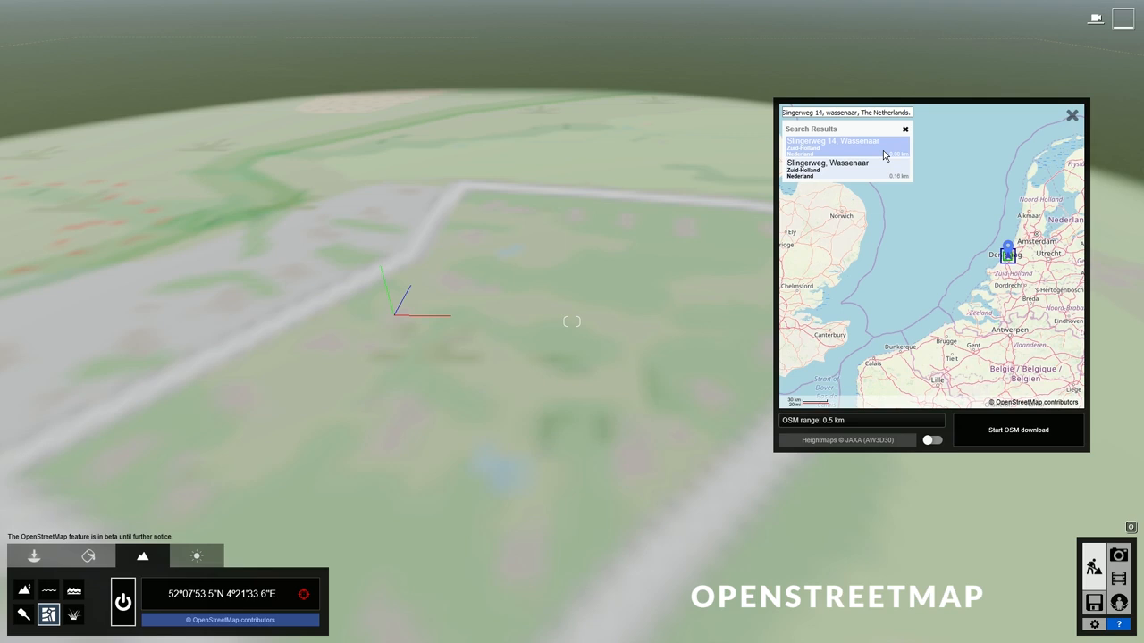
Step: Download the OpenStreetMap data with an OSM range of 0.5 km and heightmaps enabled
mouse_move(790, 427)
left_mouse_down()
mouse_move(860, 433)
mouse_move(773, 430)
left_mouse_up()
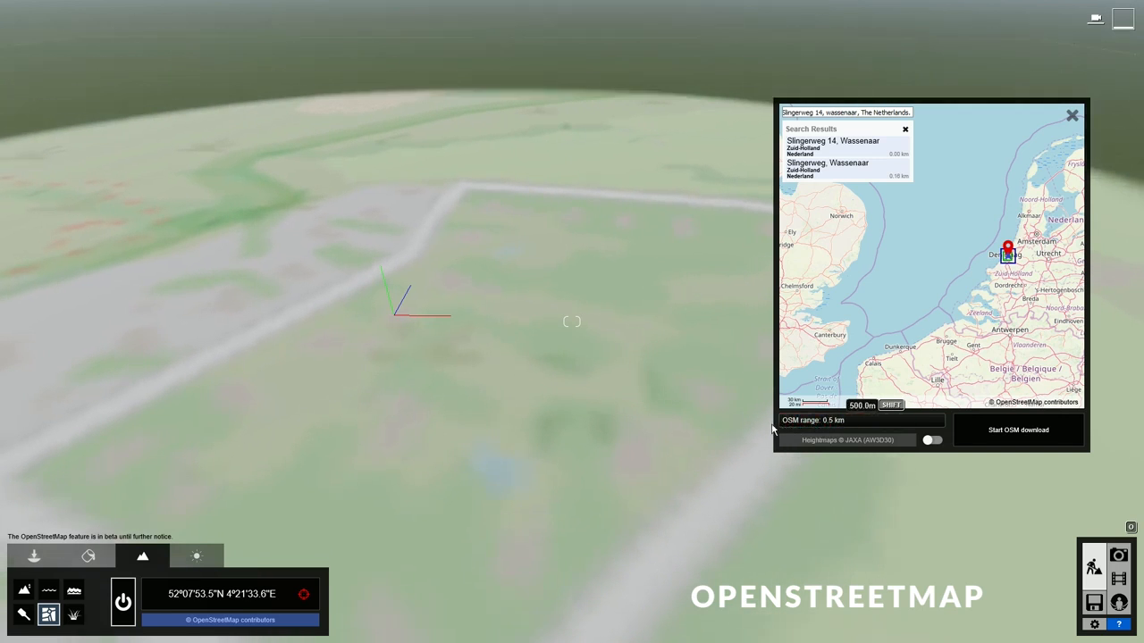
left_click(930, 440)
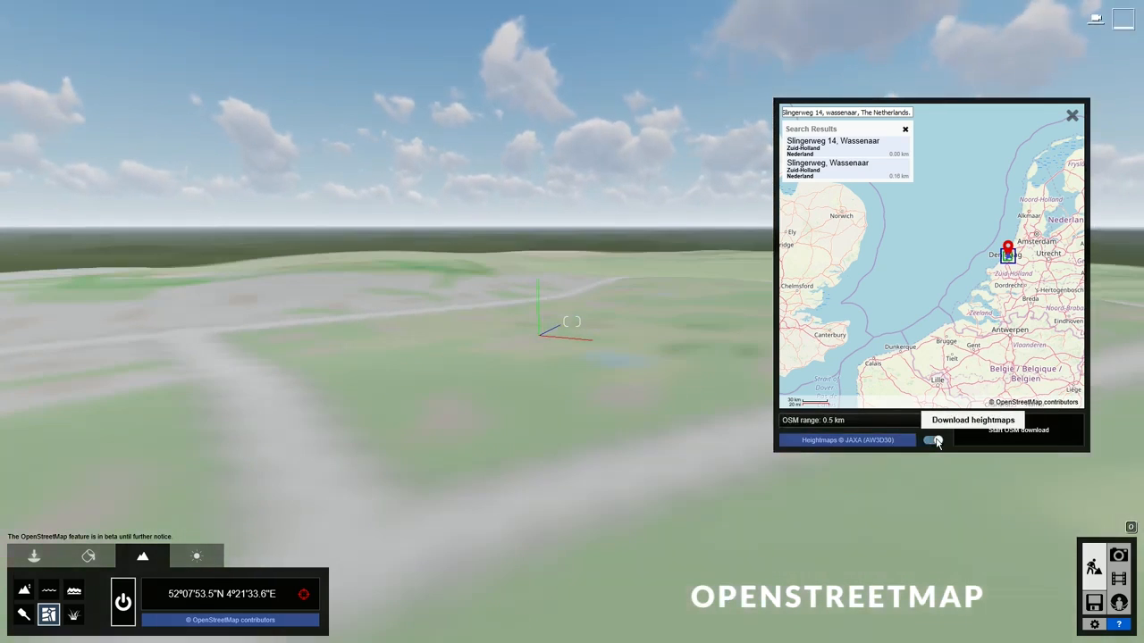
left_click(1036, 435)
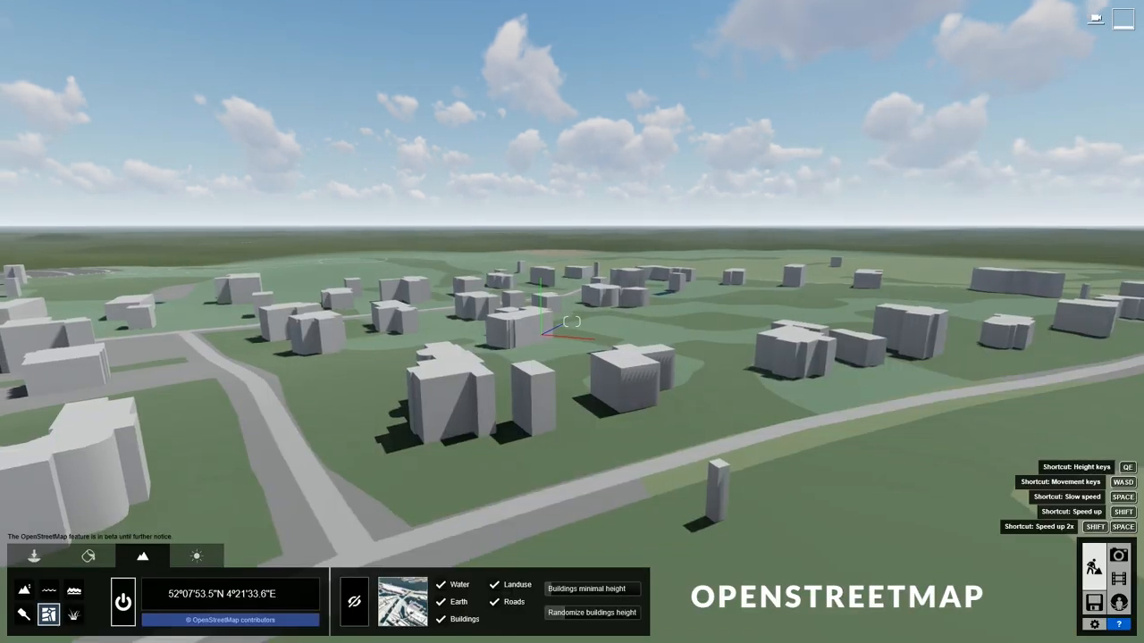
Step: Inspect the downloaded OpenStreetMap buildings, roads and terrain around the project site from several viewpoints
key("w")
key("q")
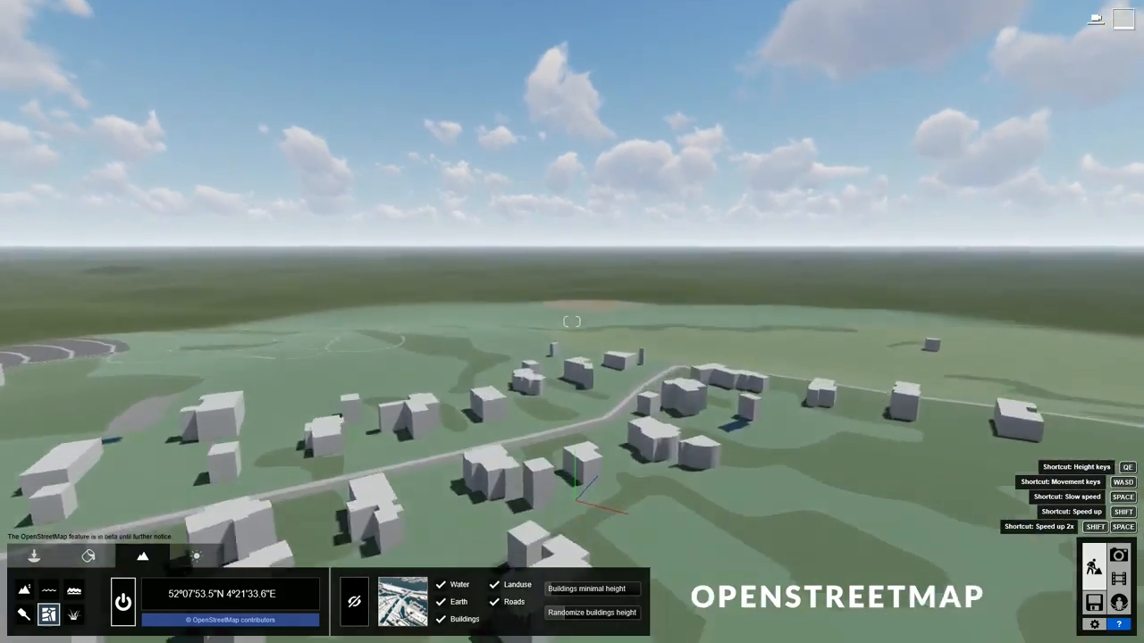
right_click_drag(1000, 303, 787, 313)
key("s")
key("s")
key("e")
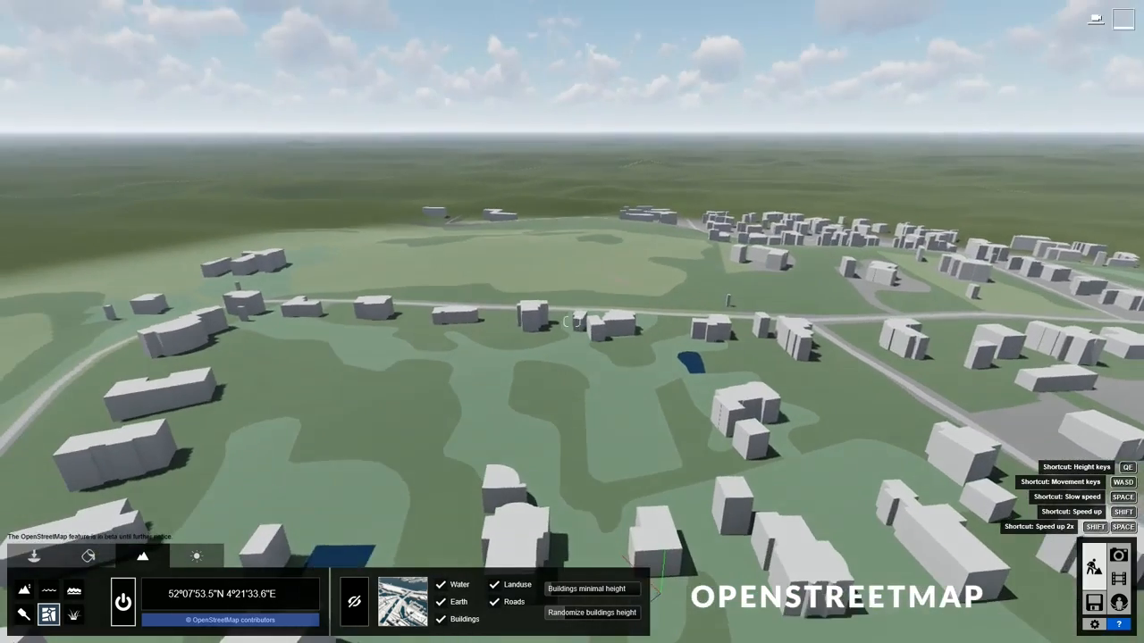
key("e")
right_click_drag(929, 379, 997, 359)
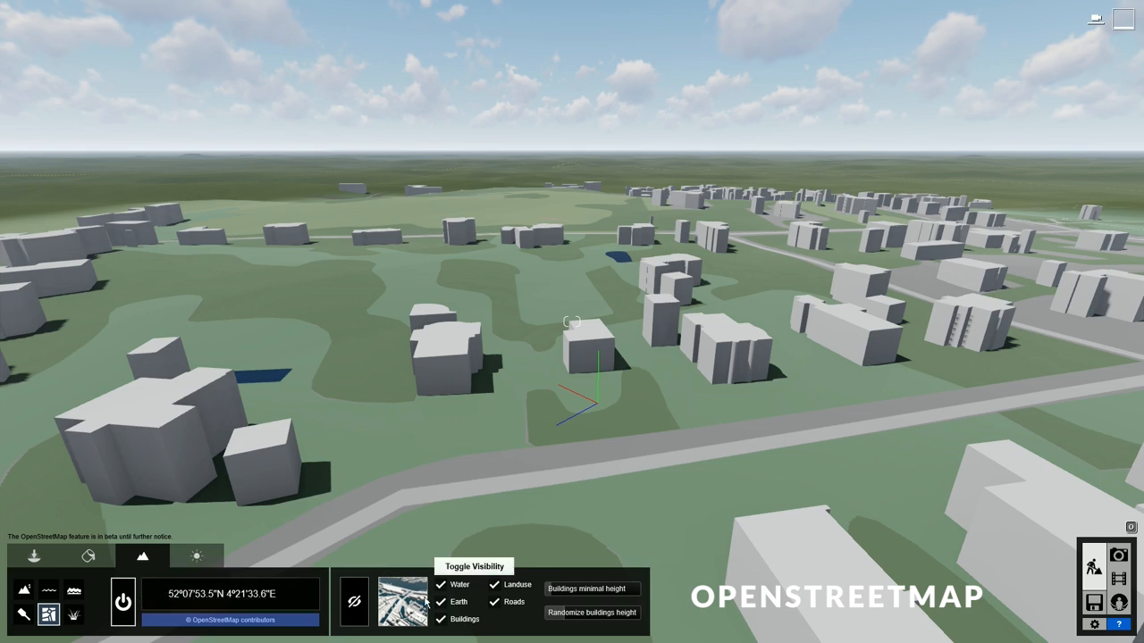
Step: Try the darker, yellow and red OpenStreetMap colour presets and restore the first preset with light grey buildings
left_click(419, 604)
left_click(433, 546)
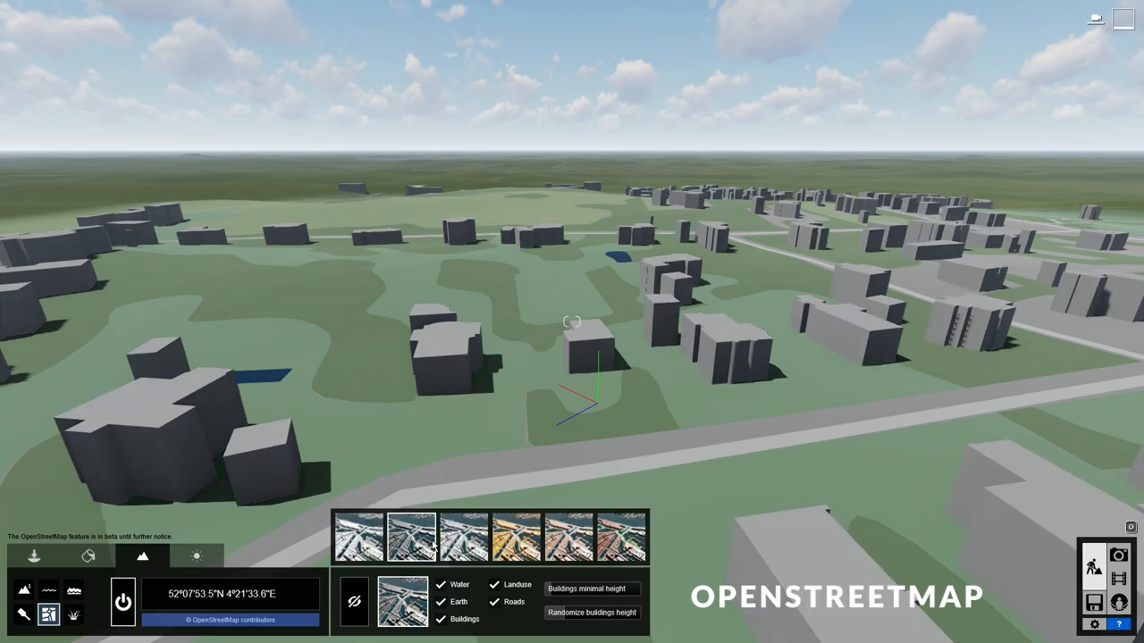
left_click(471, 547)
left_click(523, 550)
left_click(569, 547)
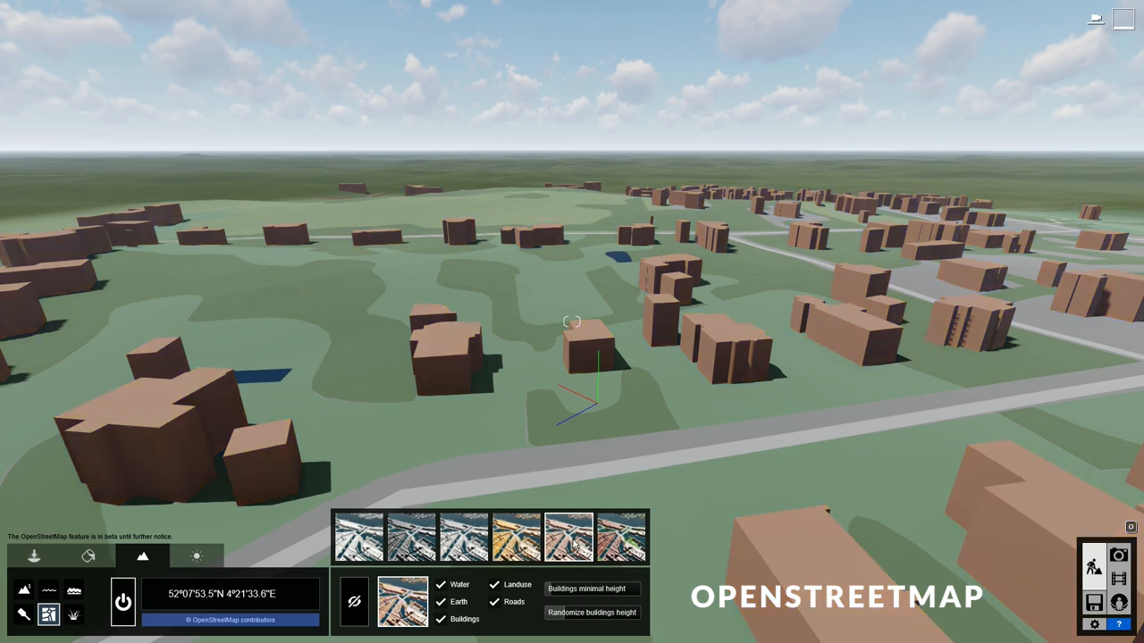
left_click(622, 538)
left_click(365, 547)
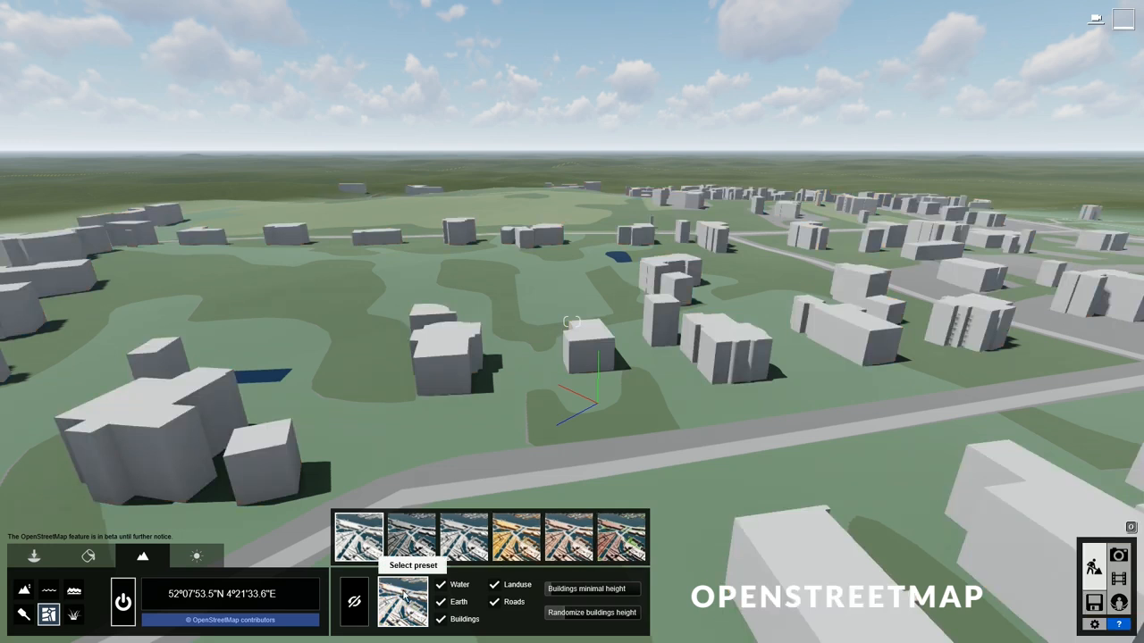
left_click(407, 601)
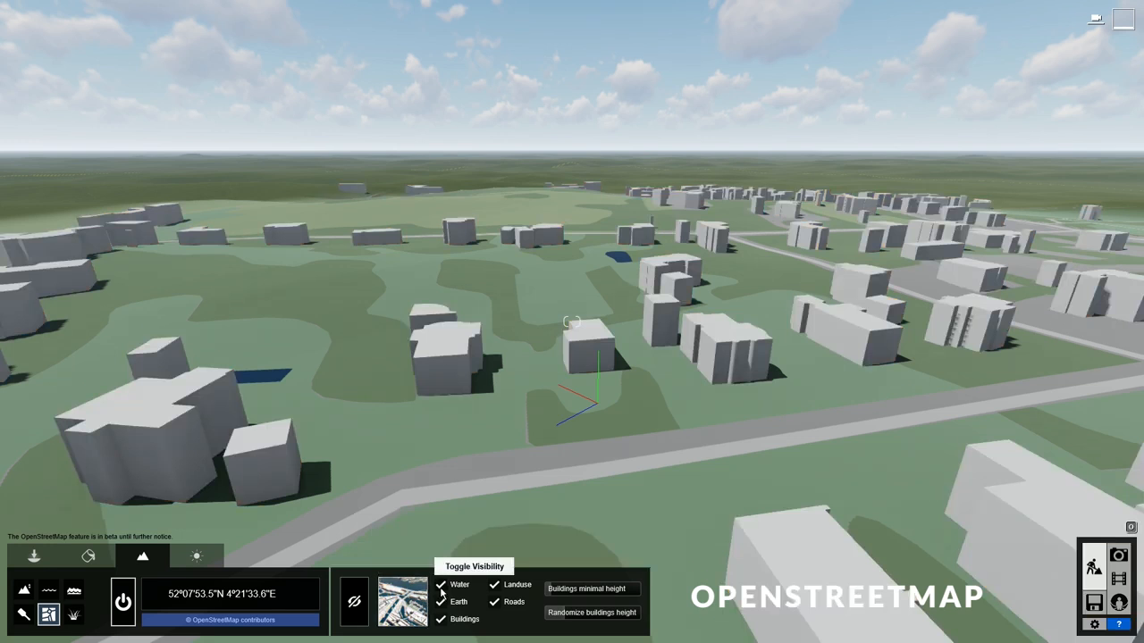
Step: Hide the Water, Earth, Buildings and Landuse layers of the OpenStreetMap data and show them all again
left_click(443, 602)
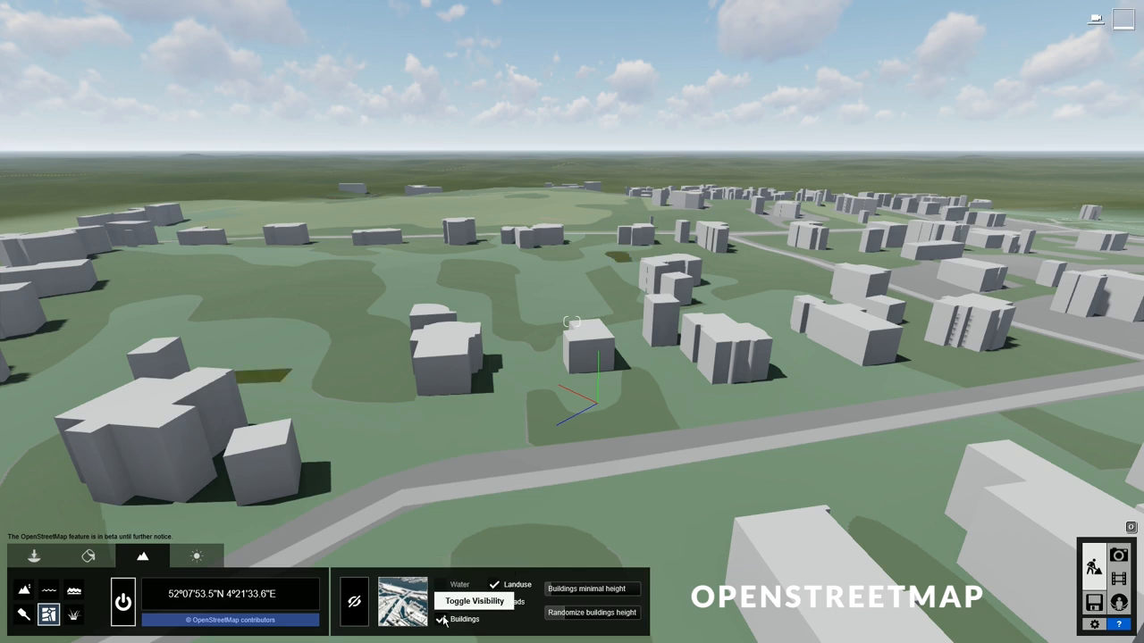
left_click(441, 620)
left_click(497, 583)
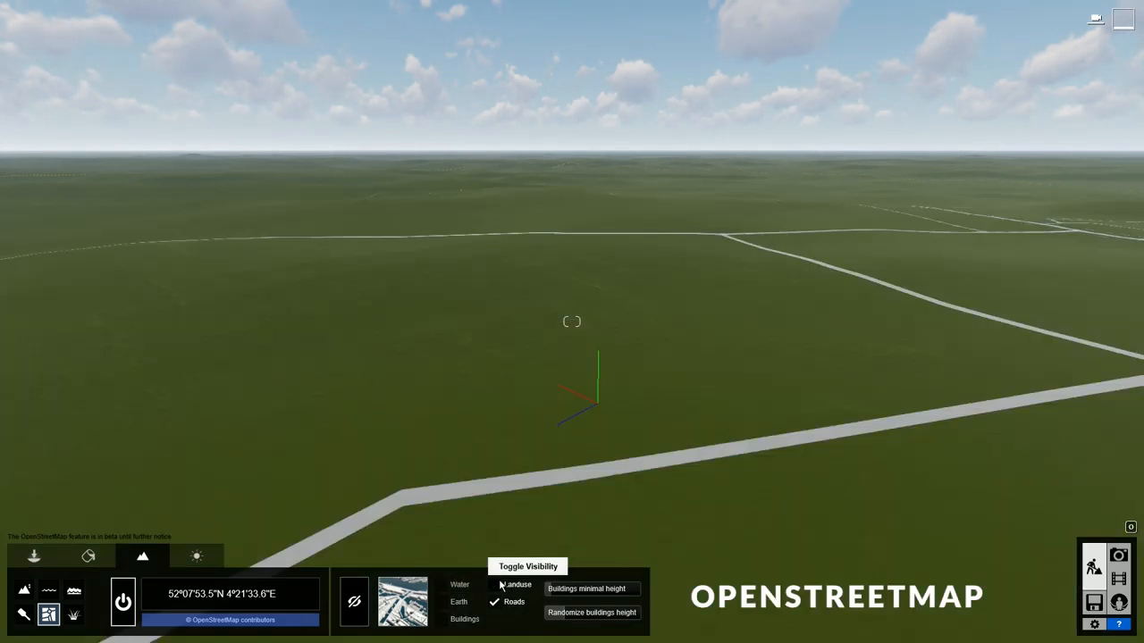
left_click(495, 586)
left_click(444, 621)
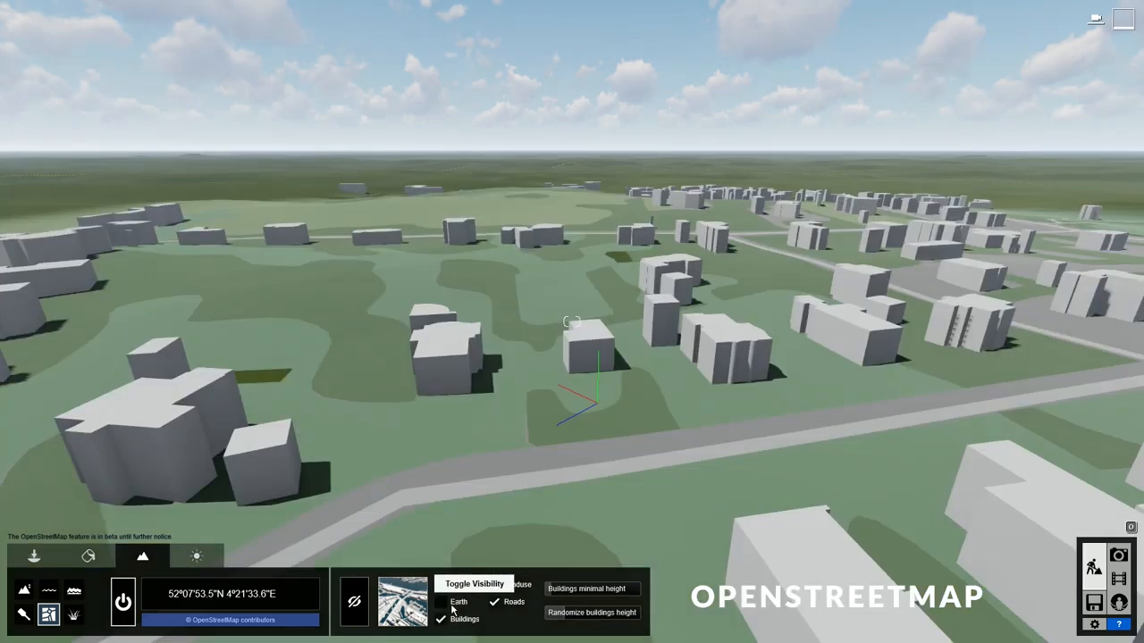
left_click(444, 604)
left_click(447, 589)
Step: Lower the OpenStreetMap buildings' minimal height to the minimum and increase the randomization of their heights
right_click_drag(396, 429, 406, 401)
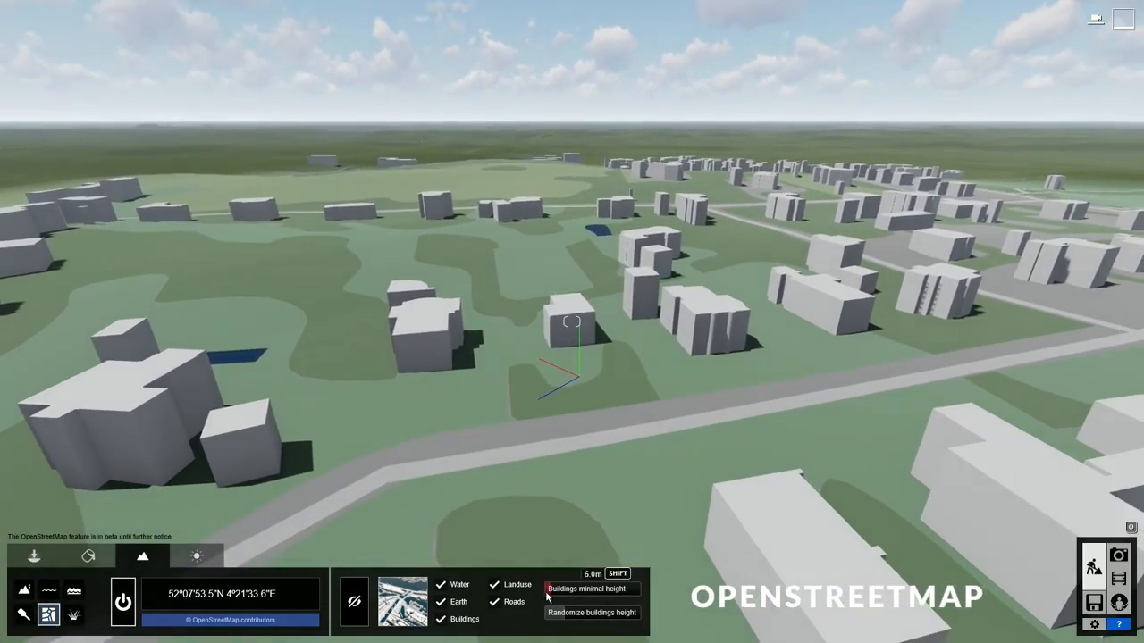
left_click_drag(546, 596, 437, 603)
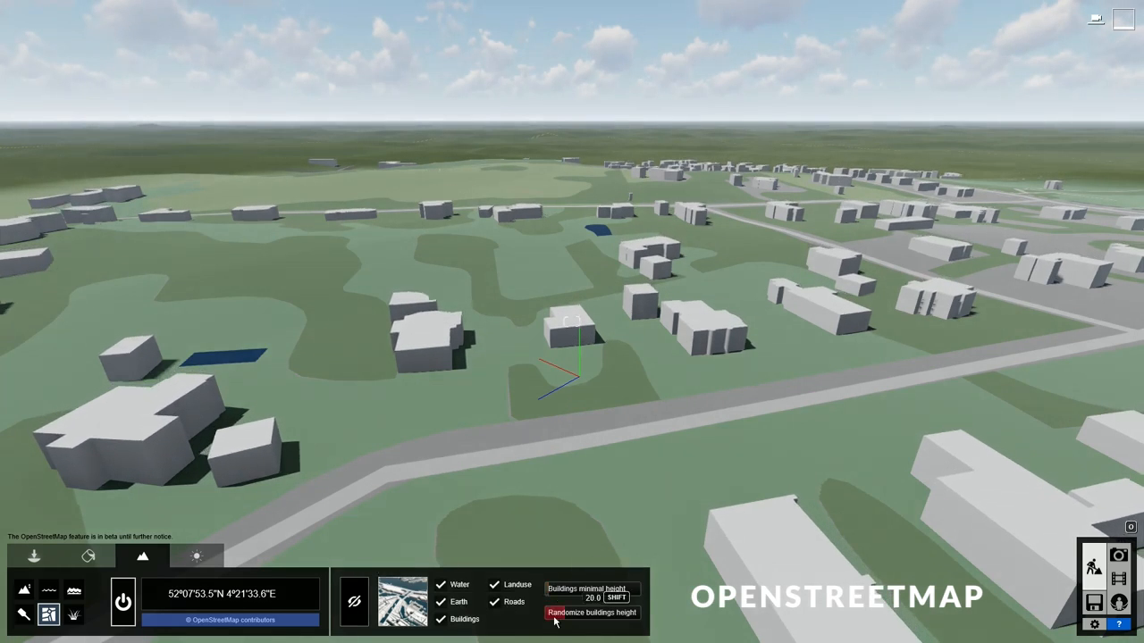
left_click_drag(554, 621, 577, 615)
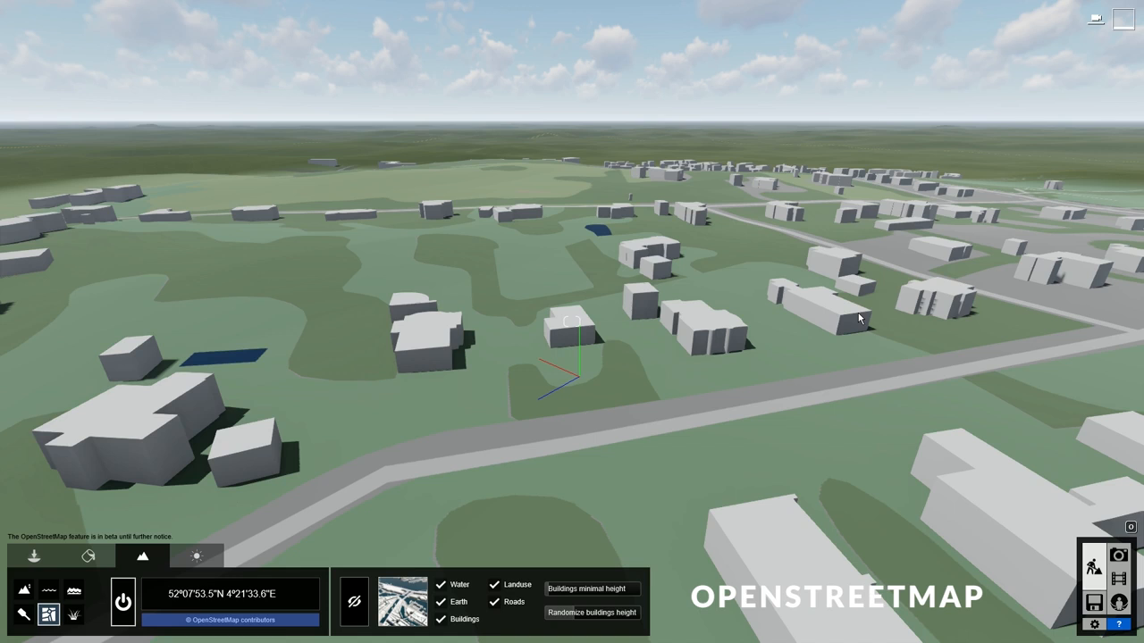
Step: Hide the single OpenStreetMap building standing on the project site beside the origin axes
left_click(356, 604)
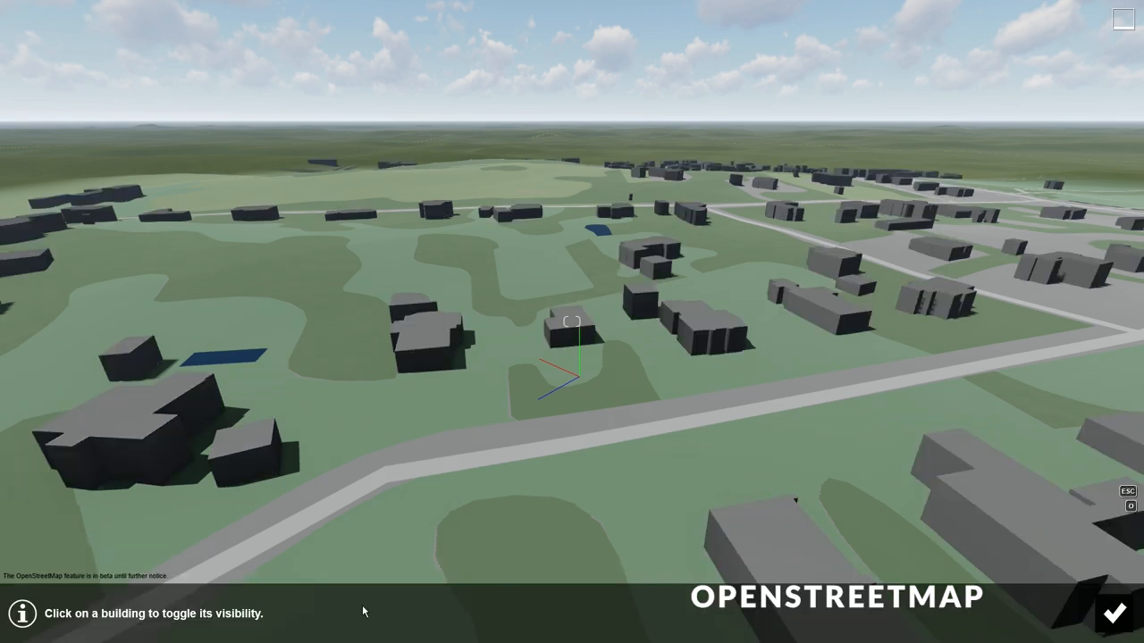
left_click(573, 341)
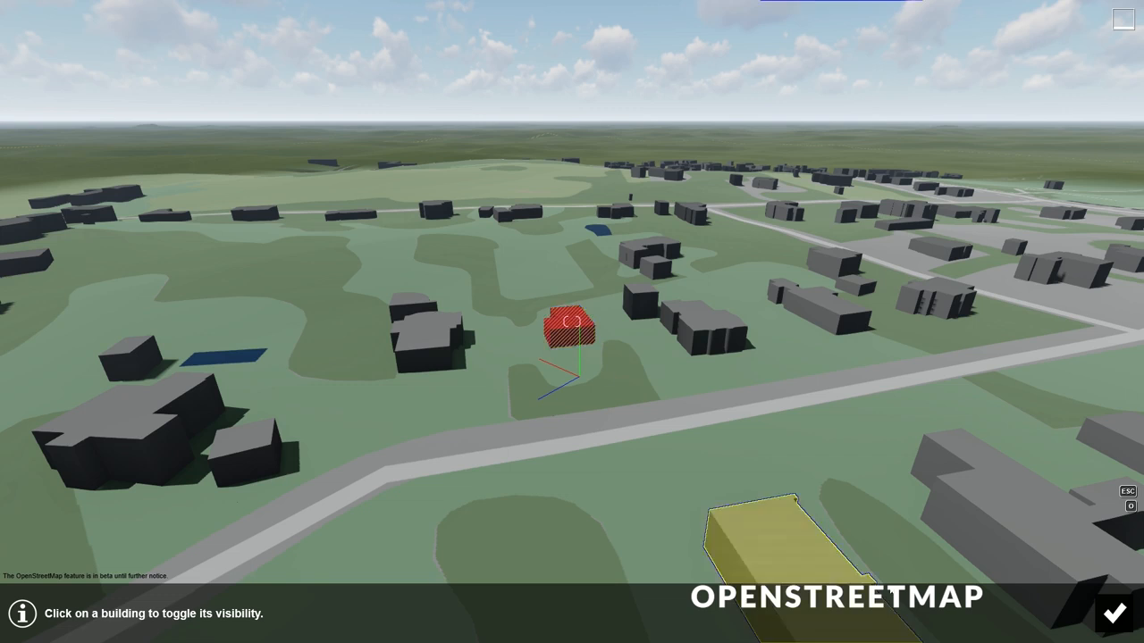
left_click(1113, 614)
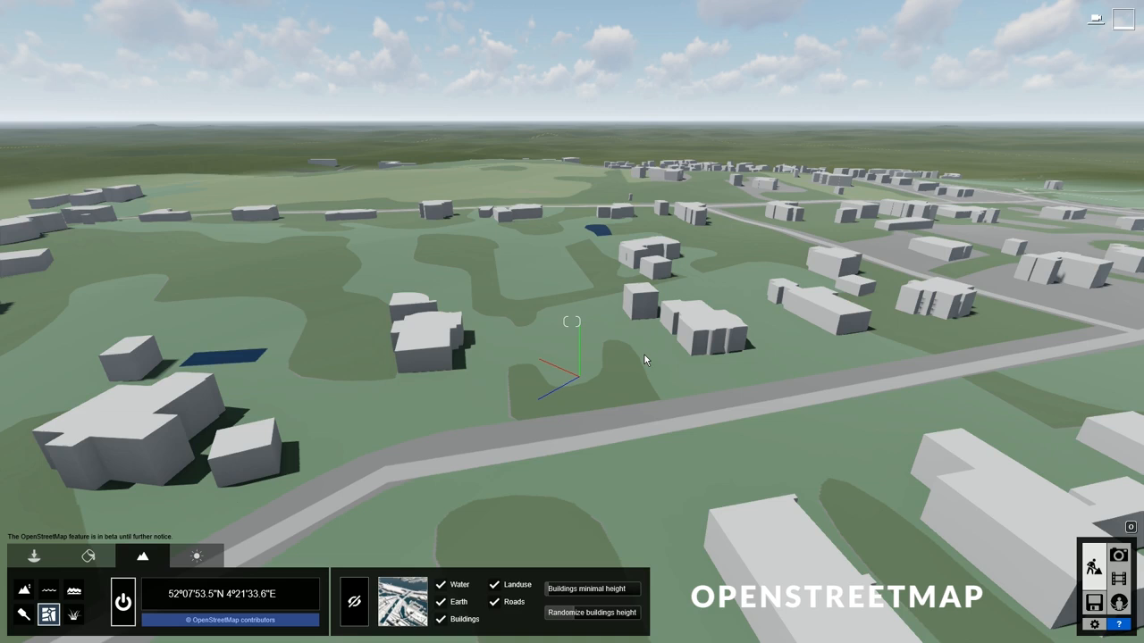
Step: Place the textured Villa Lisse model from the imported models library on the cleared plot, with its terrace side facing the road
right_click(575, 357)
right_click(576, 357)
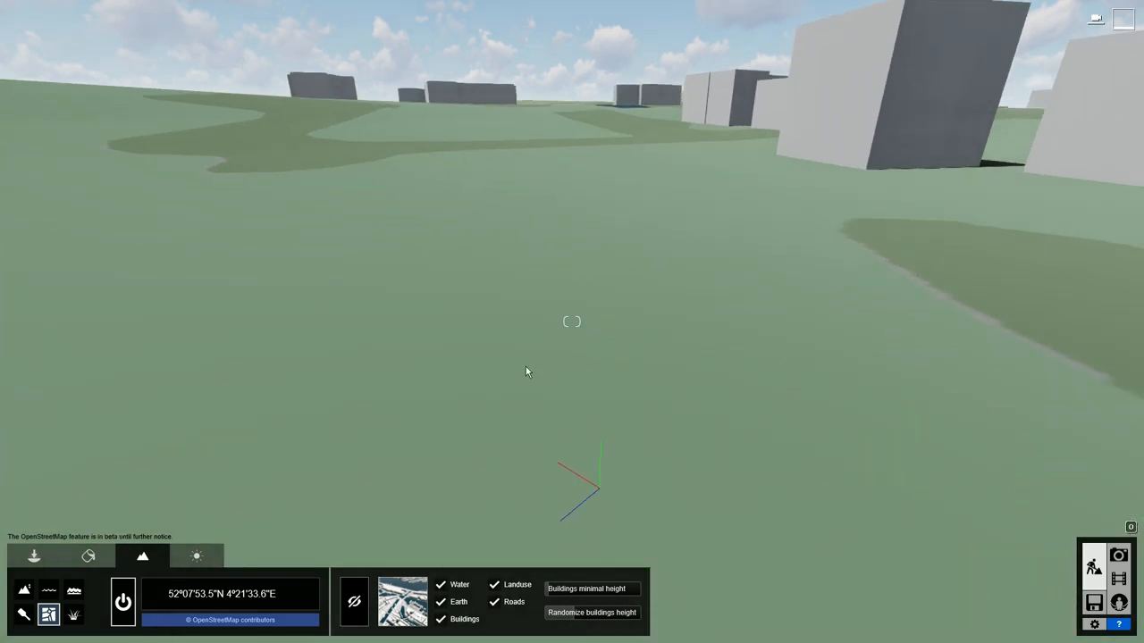
key("s")
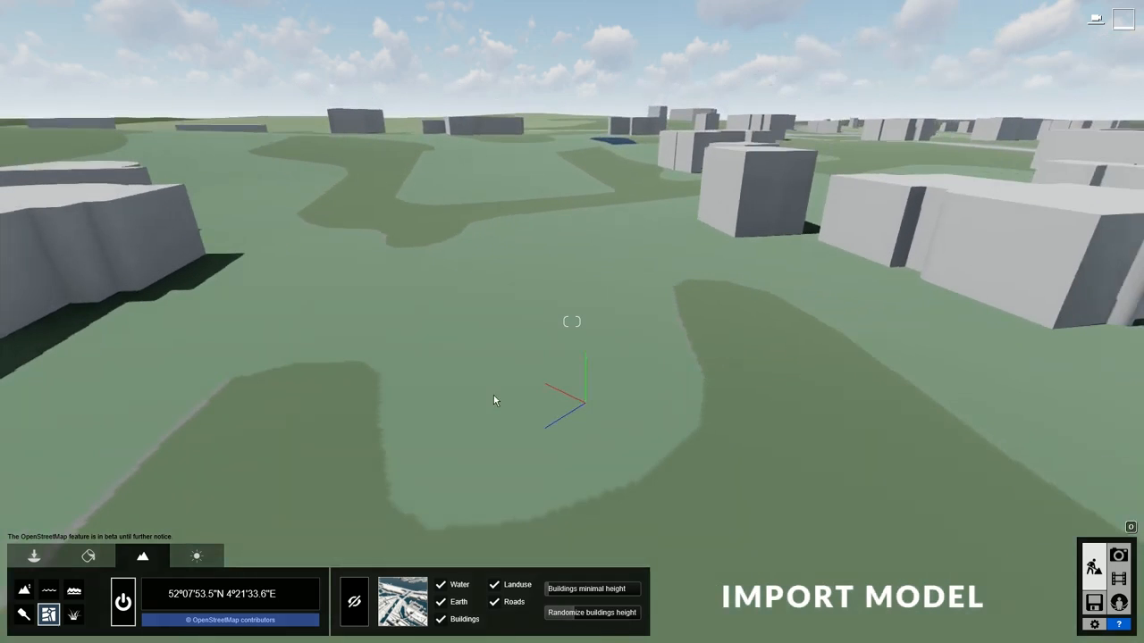
left_click(36, 556)
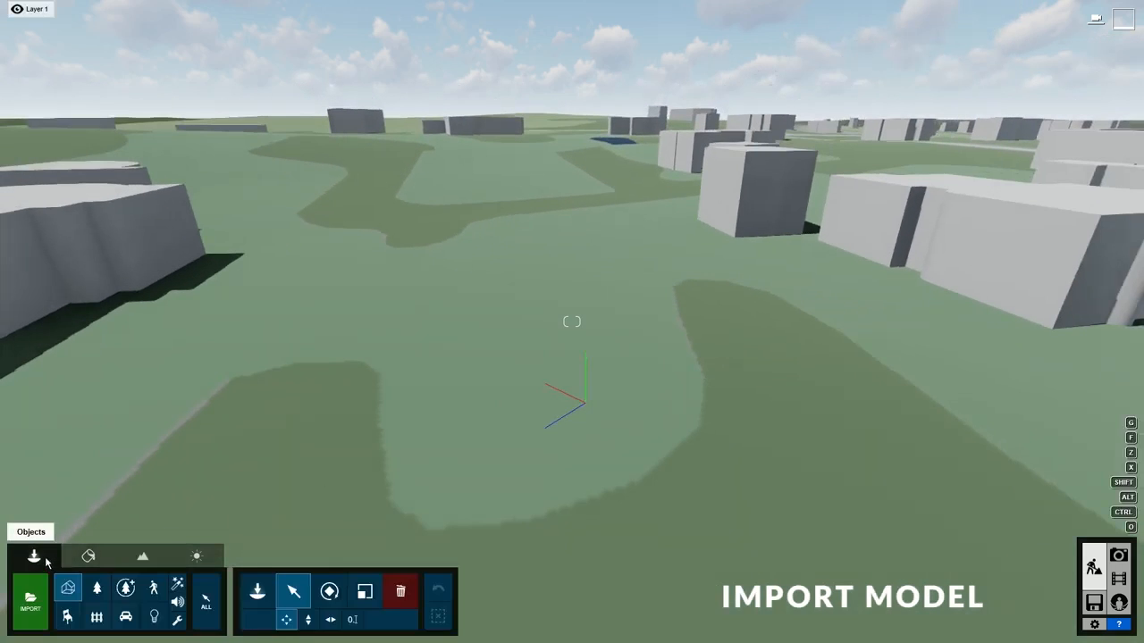
left_click(68, 589)
left_click(258, 593)
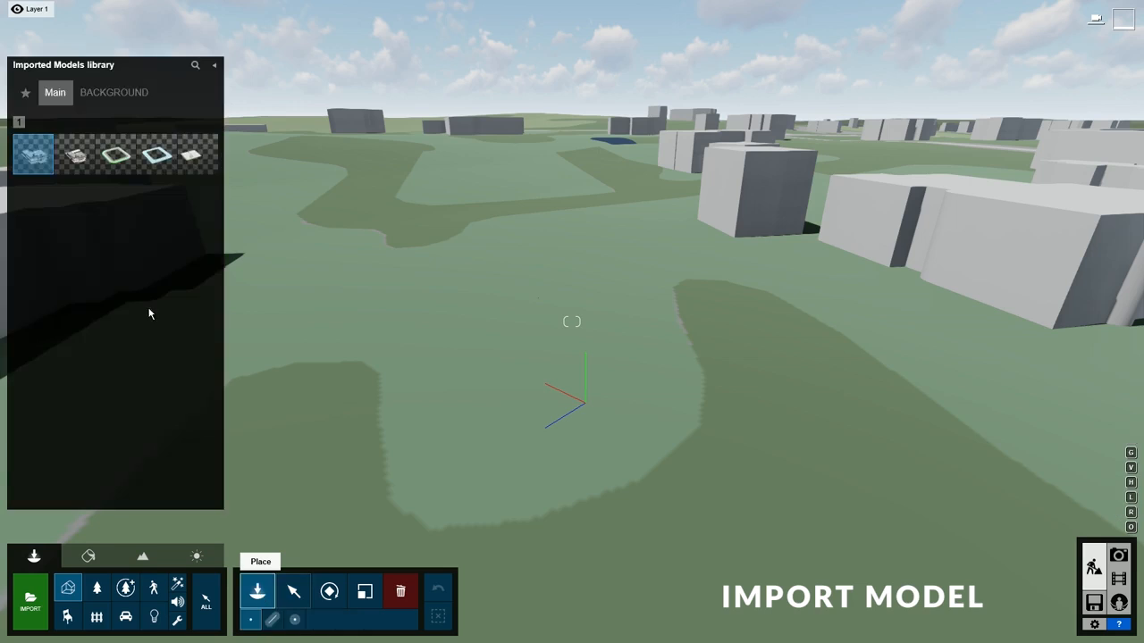
left_click(76, 157)
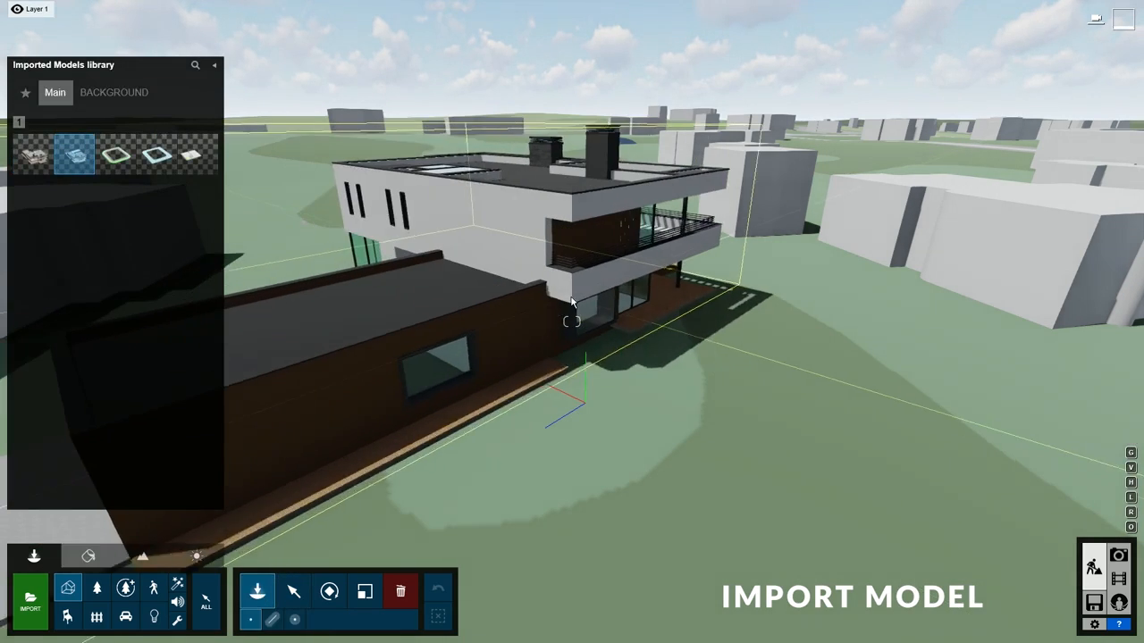
key("r")
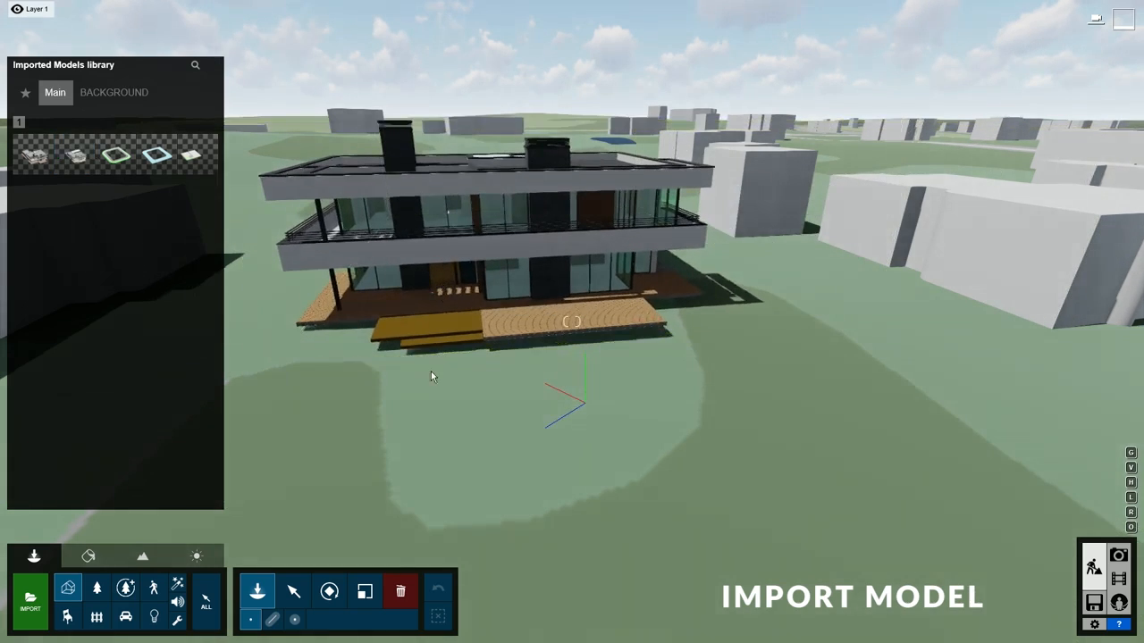
Step: Move the villa to about X 6.81, Y 10.30, Z 6.78 m and set its heading to -123.0°
left_click(297, 605)
left_click(444, 286)
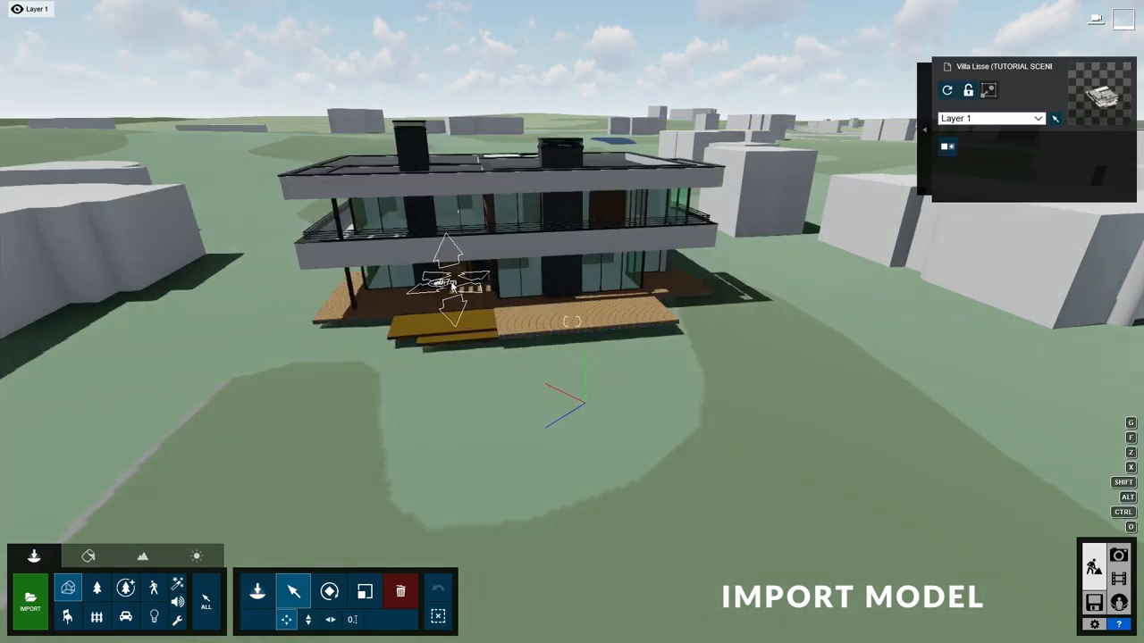
mouse_move(446, 285)
left_mouse_down()
mouse_move(500, 268)
mouse_move(442, 273)
left_mouse_up()
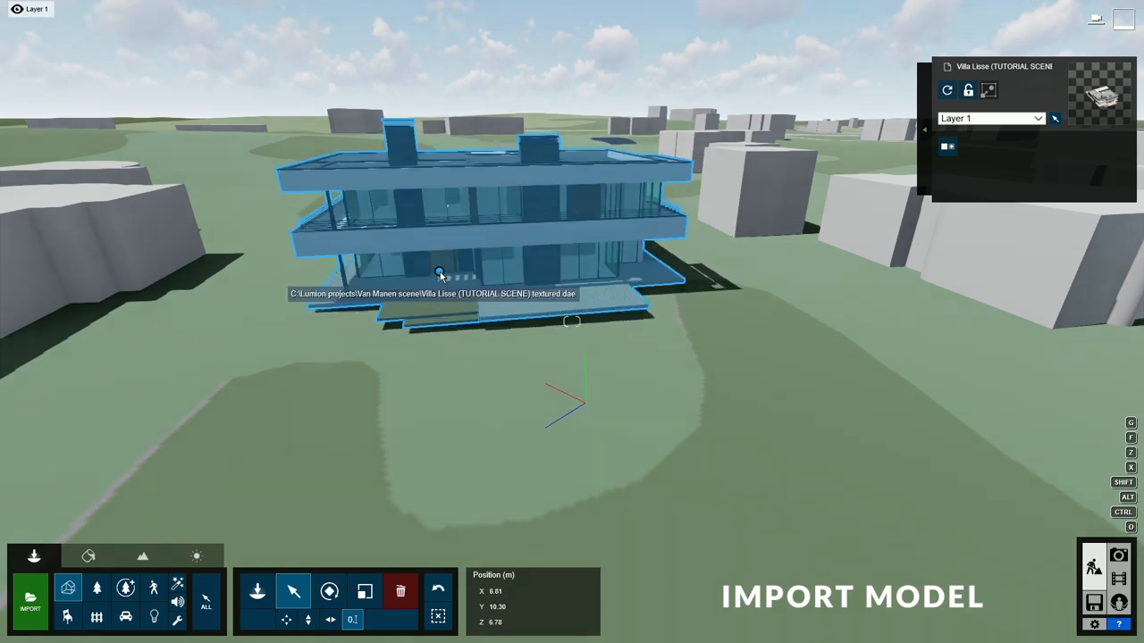
left_click(330, 591)
left_click_drag(498, 596, 500, 601)
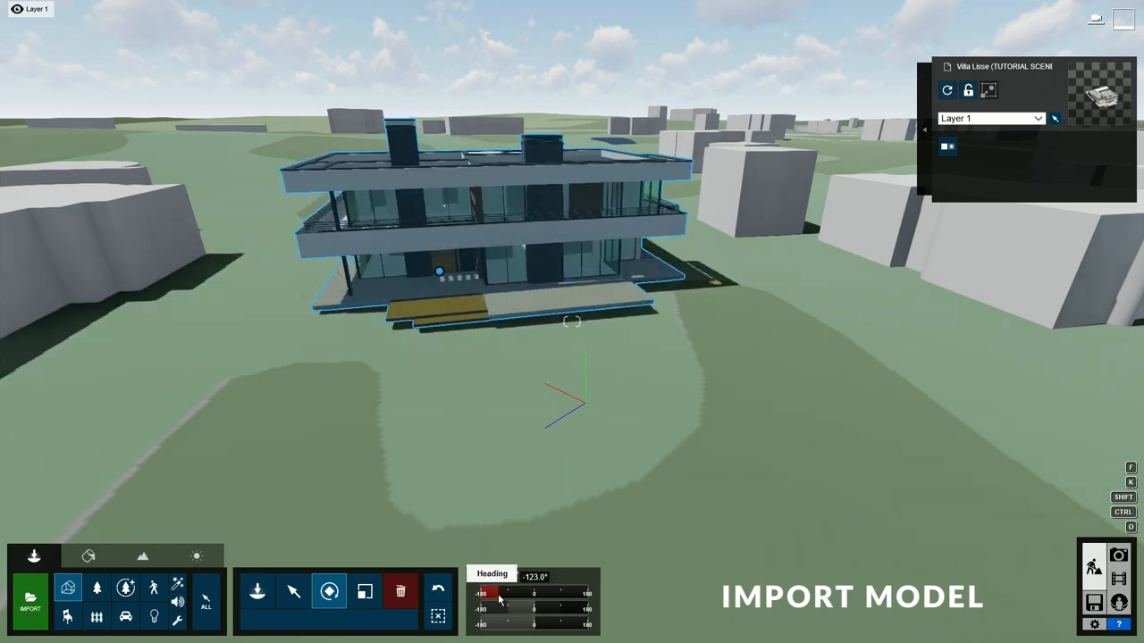
left_click(294, 593)
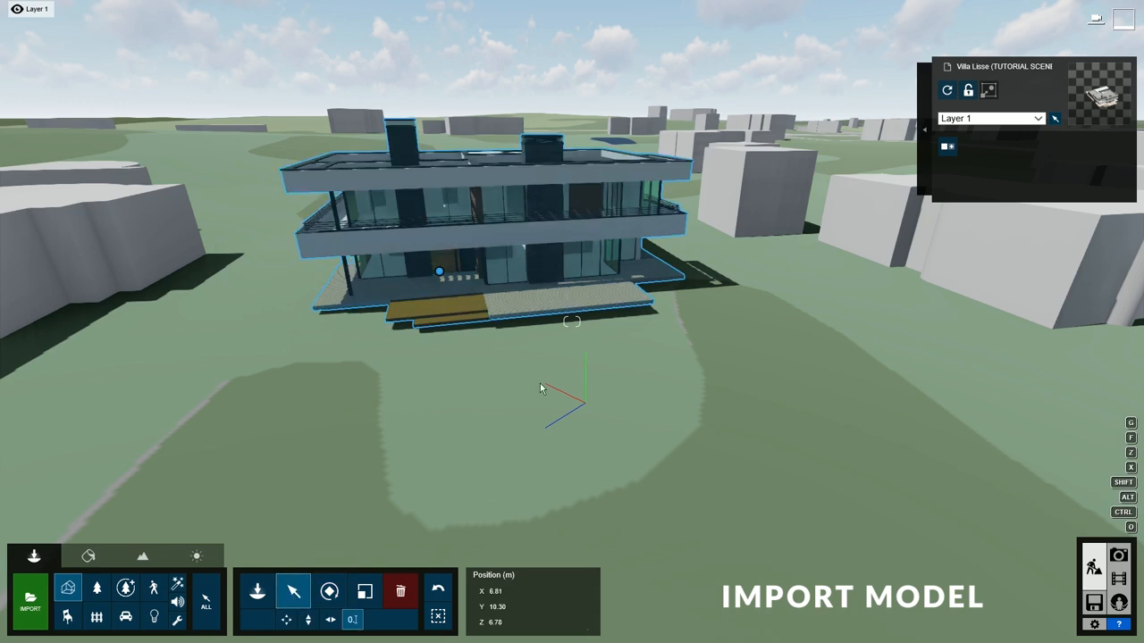
Step: Assign the Standard material to the villa's wooden terrace decking
left_click(90, 558)
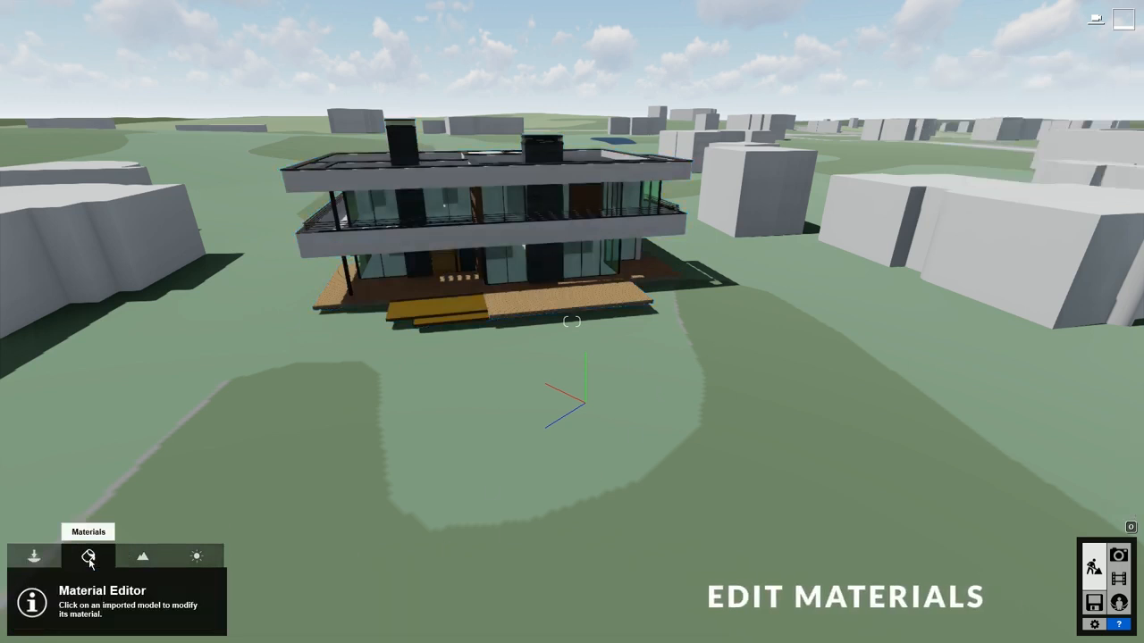
key("w")
right_click_drag(572, 322, 617, 298)
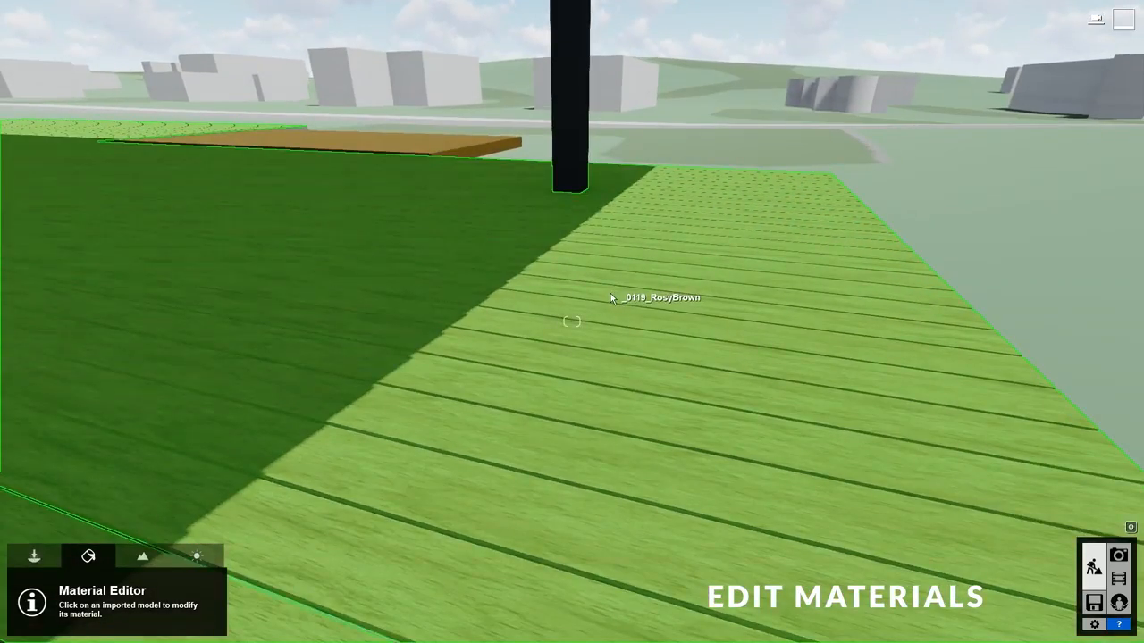
left_click(482, 462)
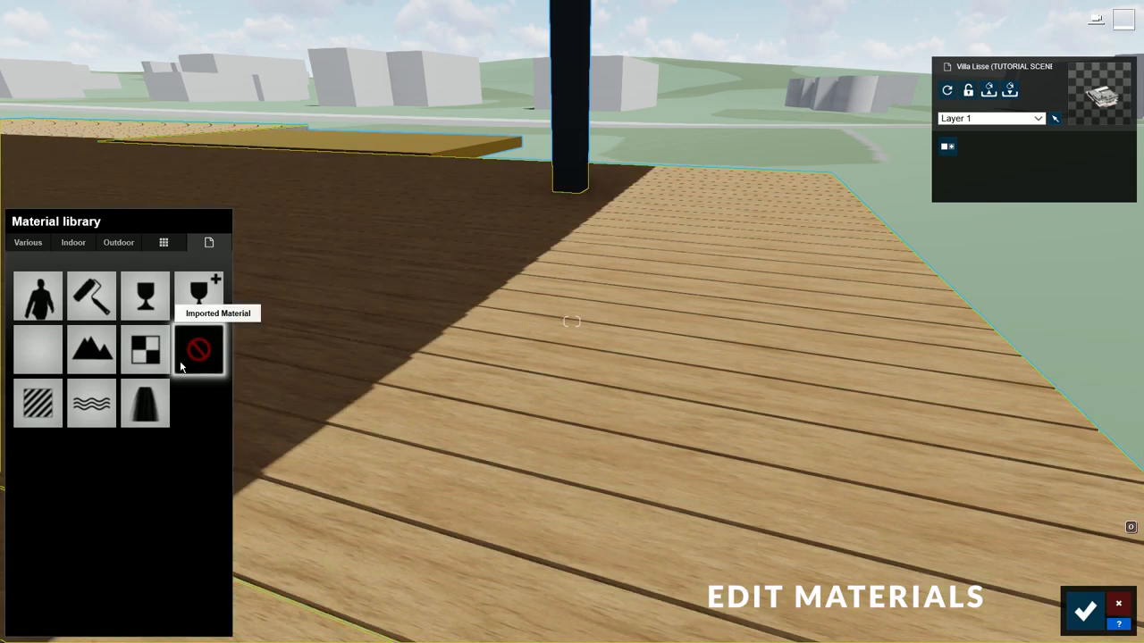
left_click(40, 406)
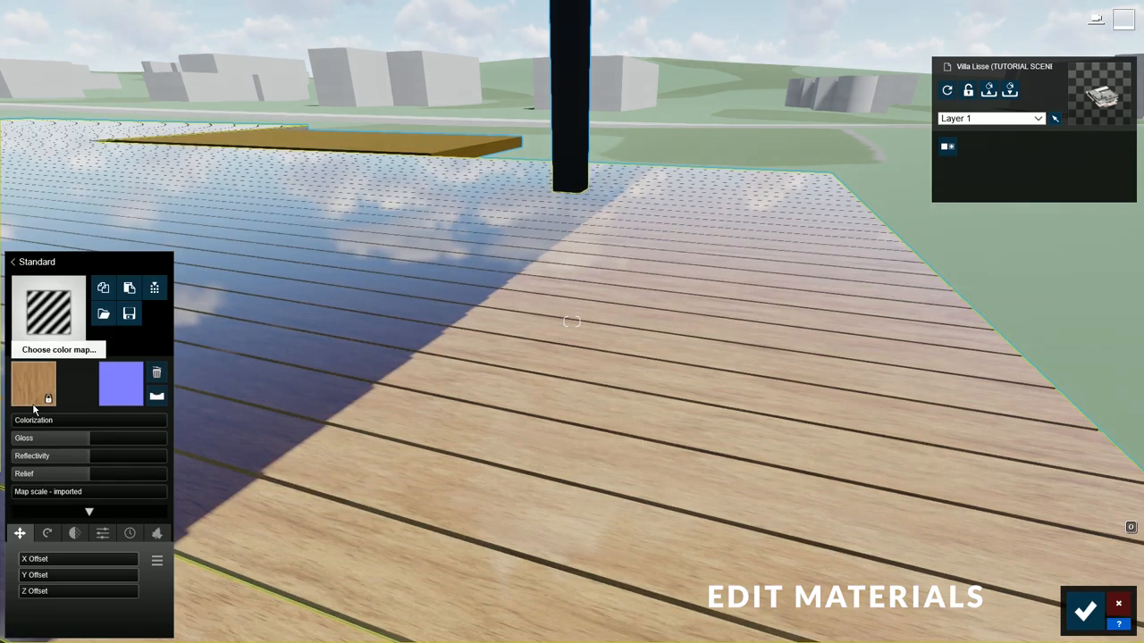
Step: Reduce the decking's gloss and reflectivity to 0, and flip its normal map direction and back
left_click_drag(80, 439, 7, 454)
left_click_drag(86, 459, 4, 480)
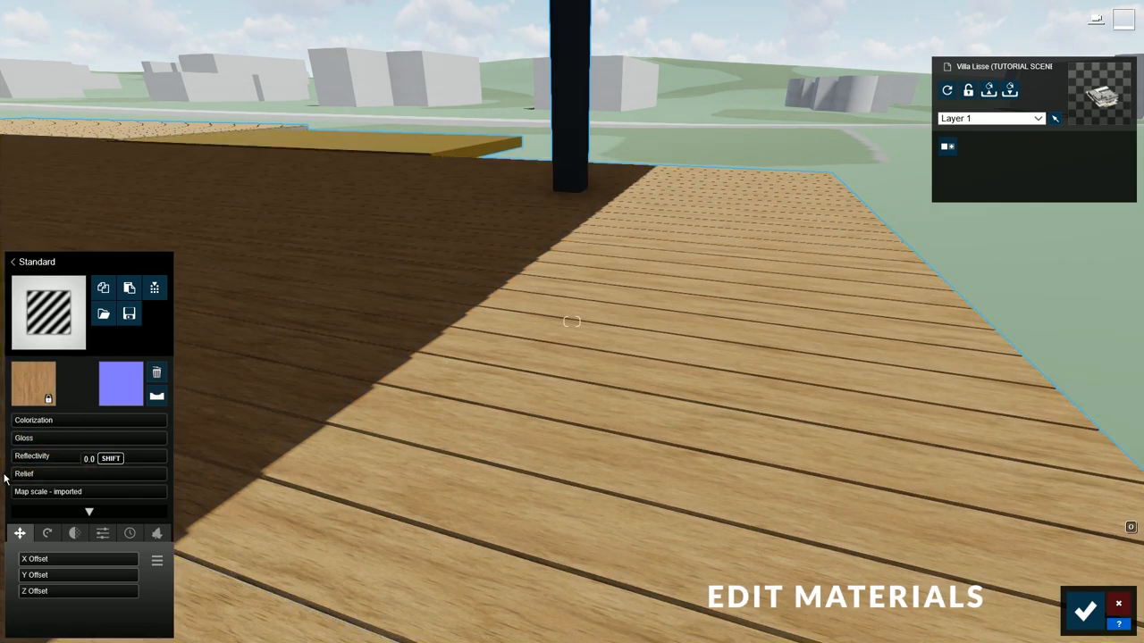
left_click(156, 397)
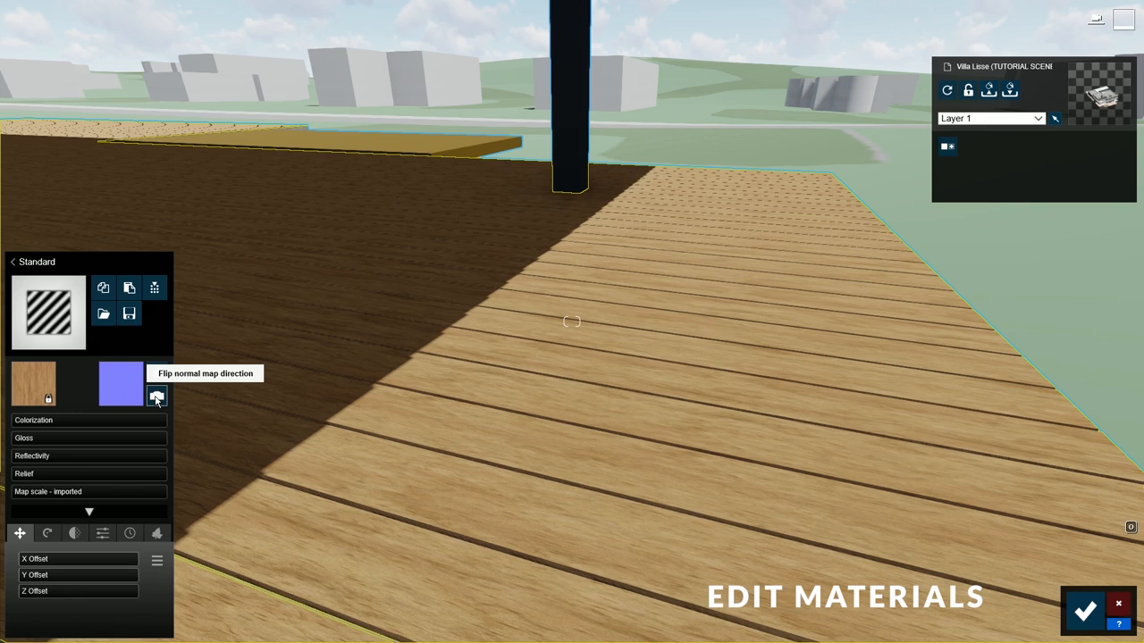
left_click(156, 398)
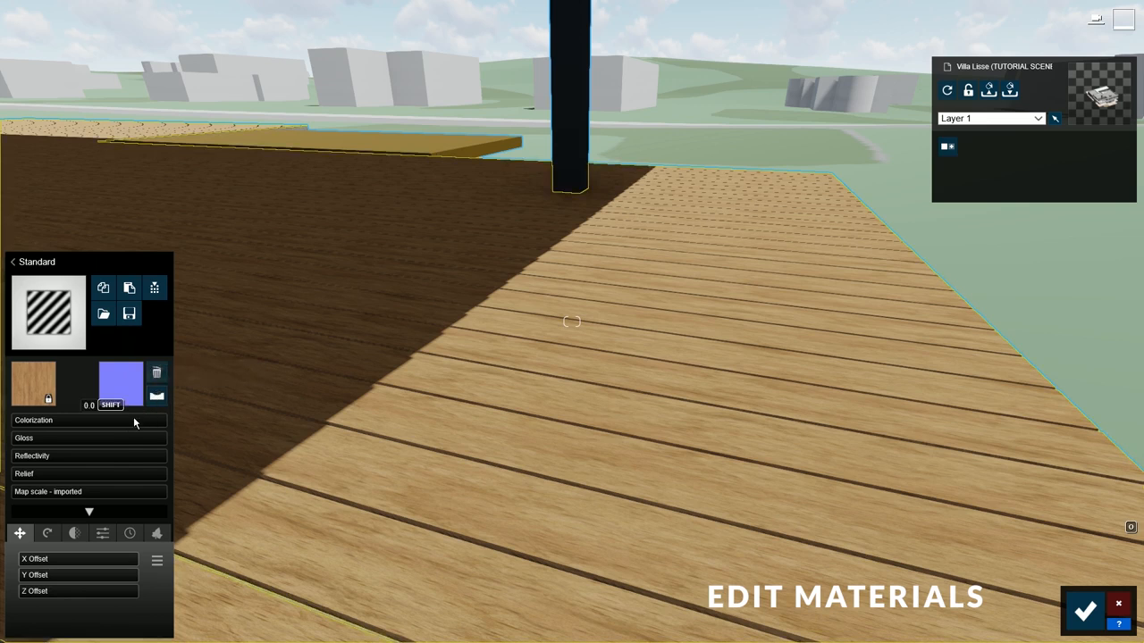
Step: Set the relief of the decking material to 2.0
left_click_drag(40, 474, 211, 482)
key("w")
right_click_drag(215, 482, 255, 523)
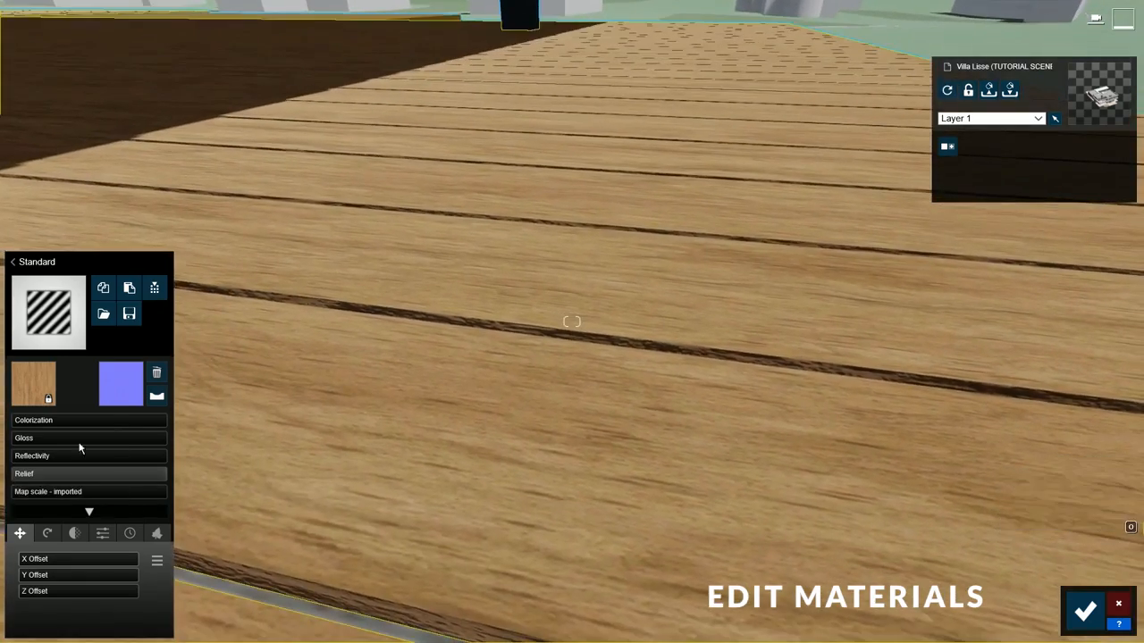
Step: Try a full grey colorization on the decking and set the colorization back to zero
left_click_drag(67, 422, 195, 427)
left_click(266, 456)
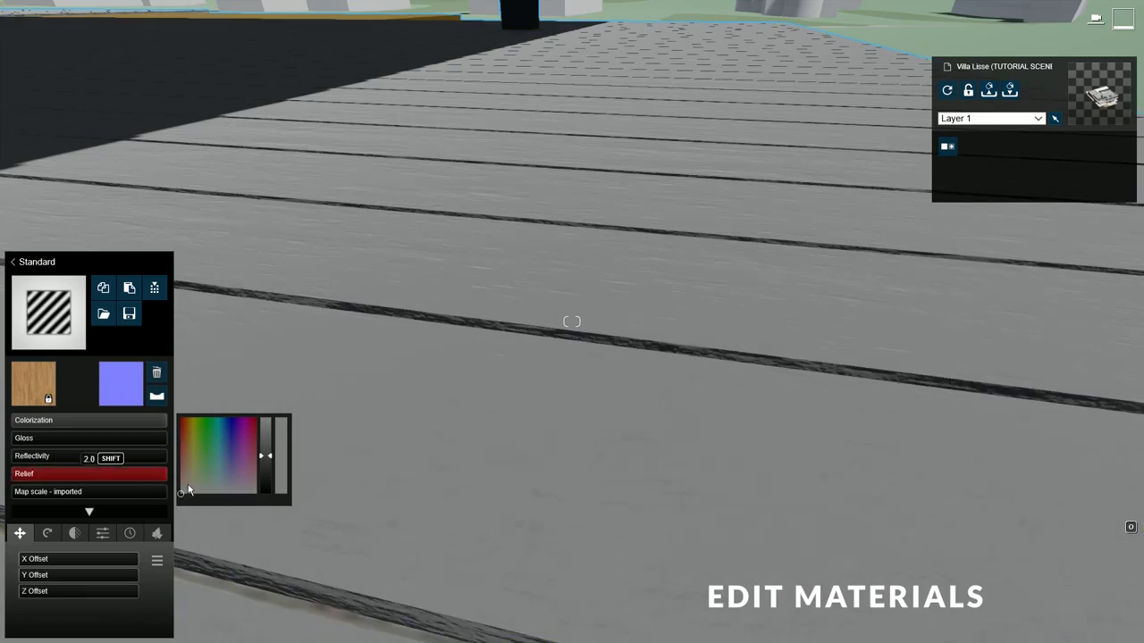
left_click_drag(155, 422, 9, 427)
Step: Raise the decking's gloss to roughly a third of its range and set its reflectivity to 0.9
left_click(78, 441)
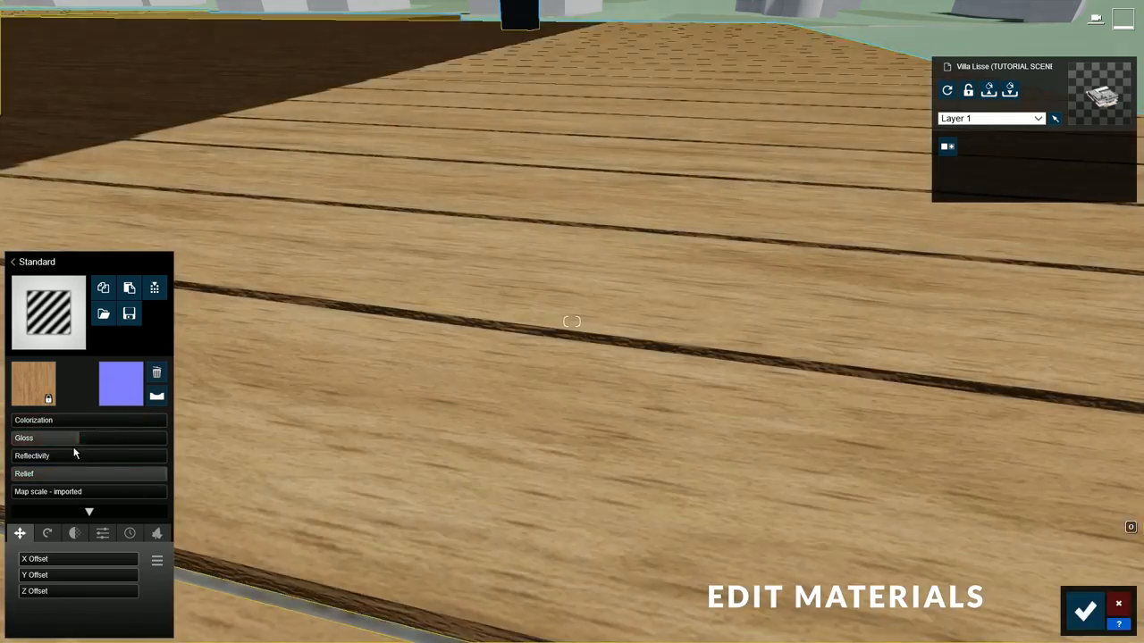
left_click(95, 458)
right_click_drag(368, 331, 518, 299)
mouse_move(77, 441)
left_mouse_down()
mouse_move(64, 441)
mouse_move(83, 460)
left_mouse_up()
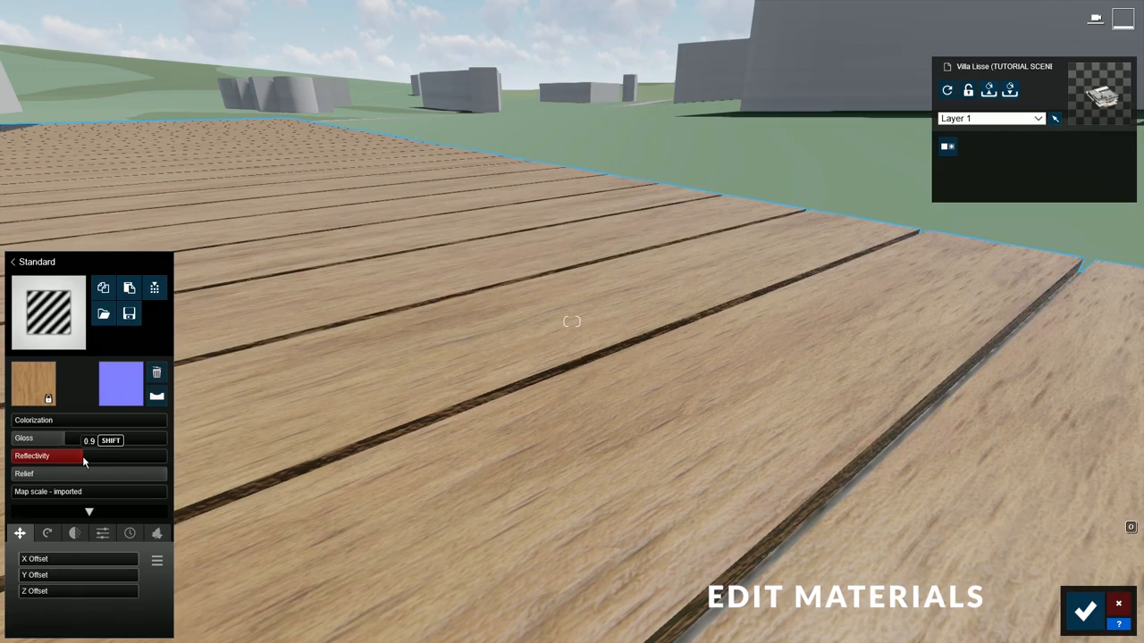
right_click_drag(284, 463, 163, 552)
key("s")
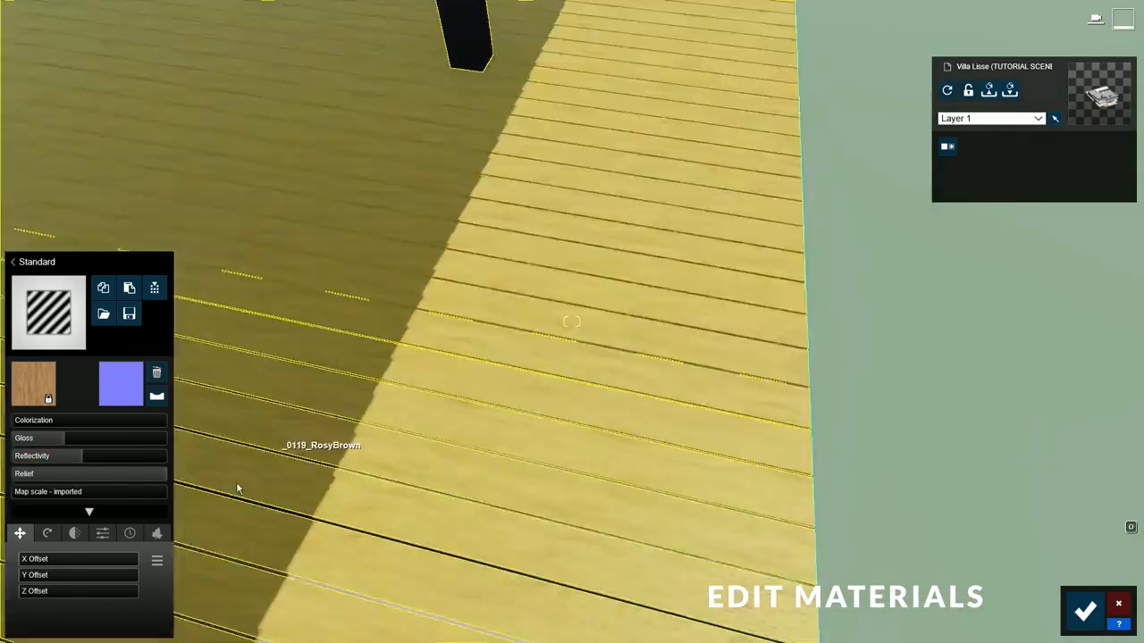
Step: Replace the decking's material with the indoor wood material Polii Wood Flooring 028 VAR1 2K
mouse_move(16, 493)
left_mouse_down()
mouse_move(69, 497)
mouse_move(3, 497)
left_mouse_up()
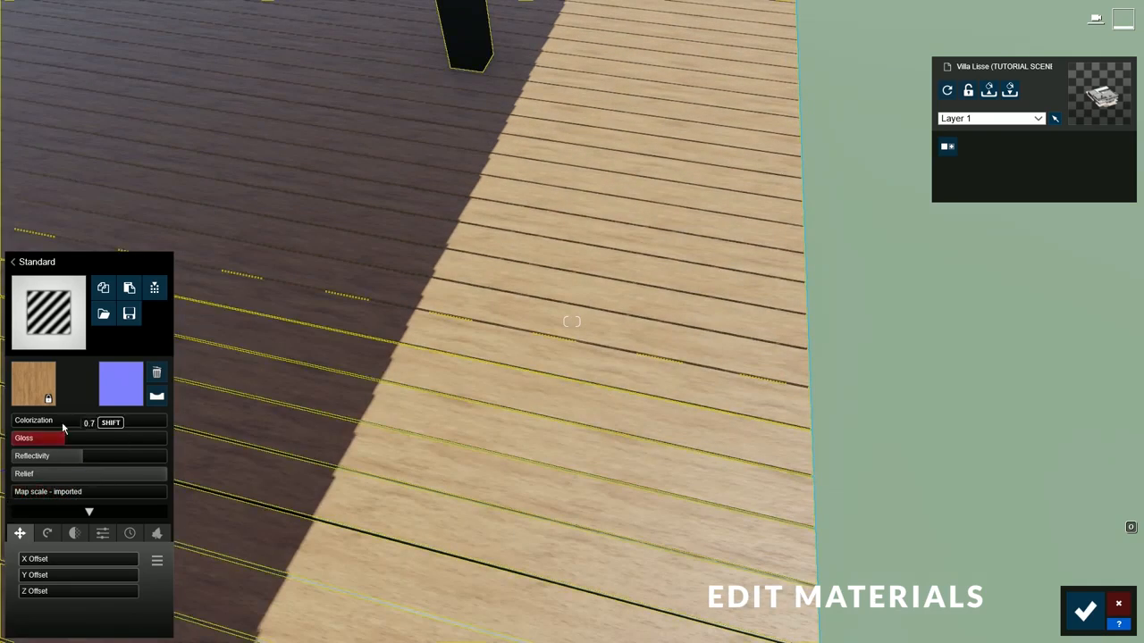
left_click(27, 262)
left_click(76, 243)
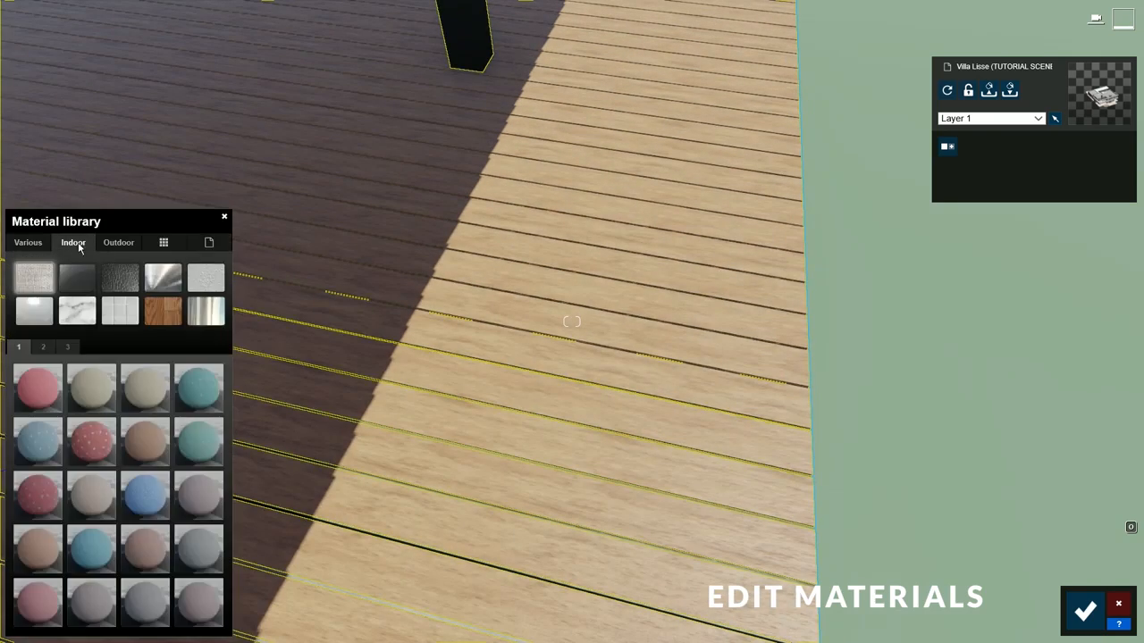
left_click(167, 313)
left_click(96, 395)
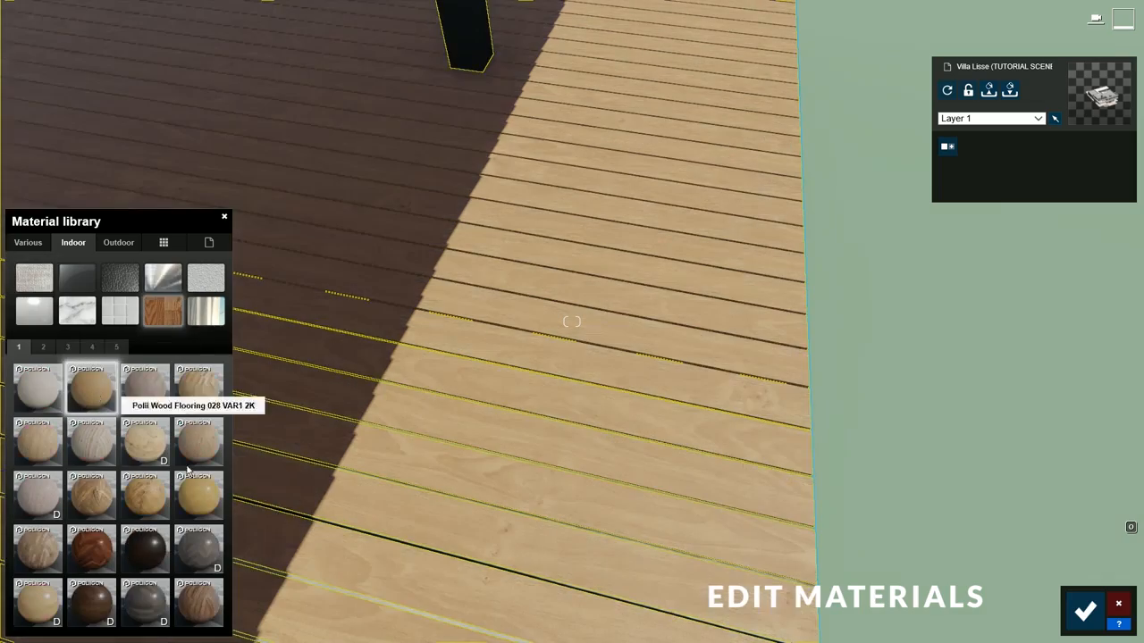
Step: Select the glass of the villa's corner windows and assign it a material from the library
right_click_drag(384, 456, 179, 442)
key("s")
right_click_drag(572, 554, 585, 434)
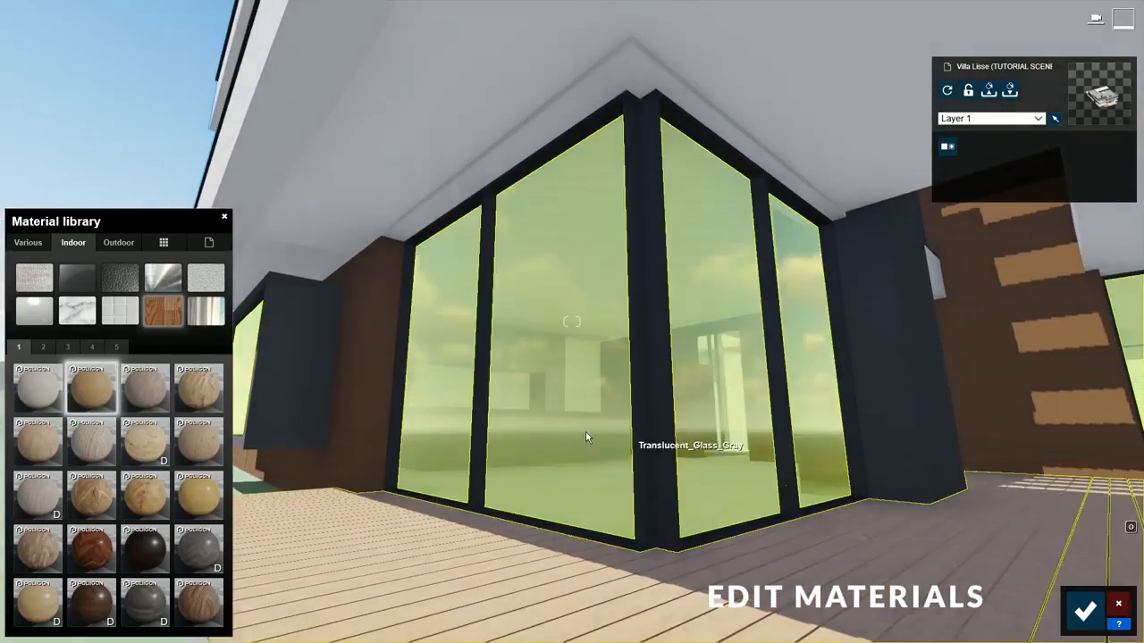
left_click(572, 433)
left_click(63, 386)
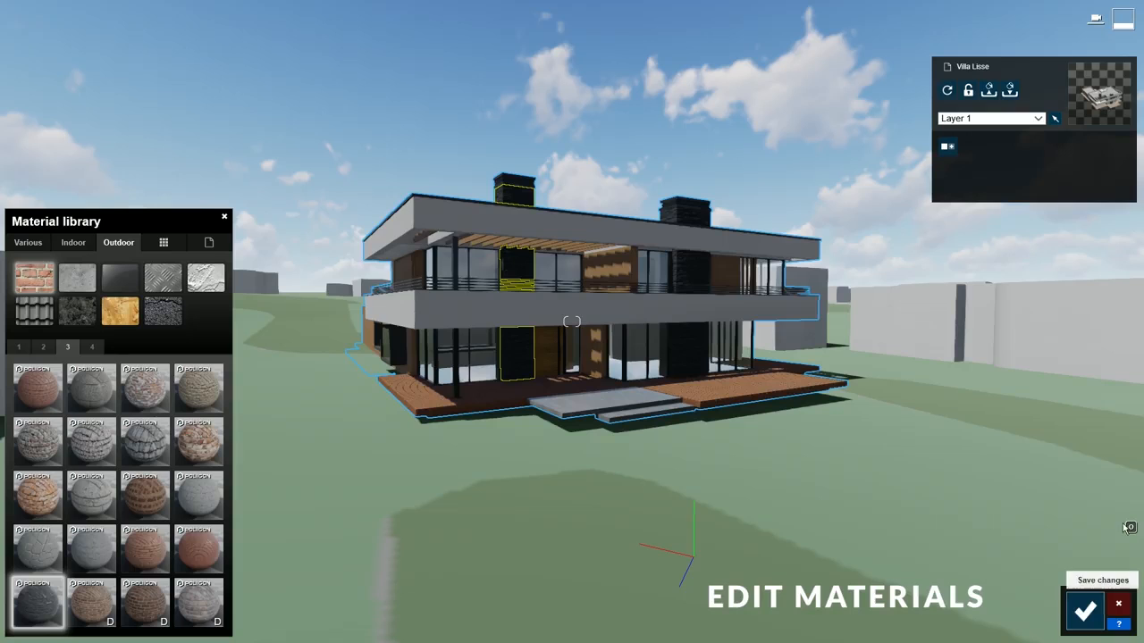
Step: View the villa from the front and save the material changes
right_click_drag(870, 329, 616, 327)
key("d")
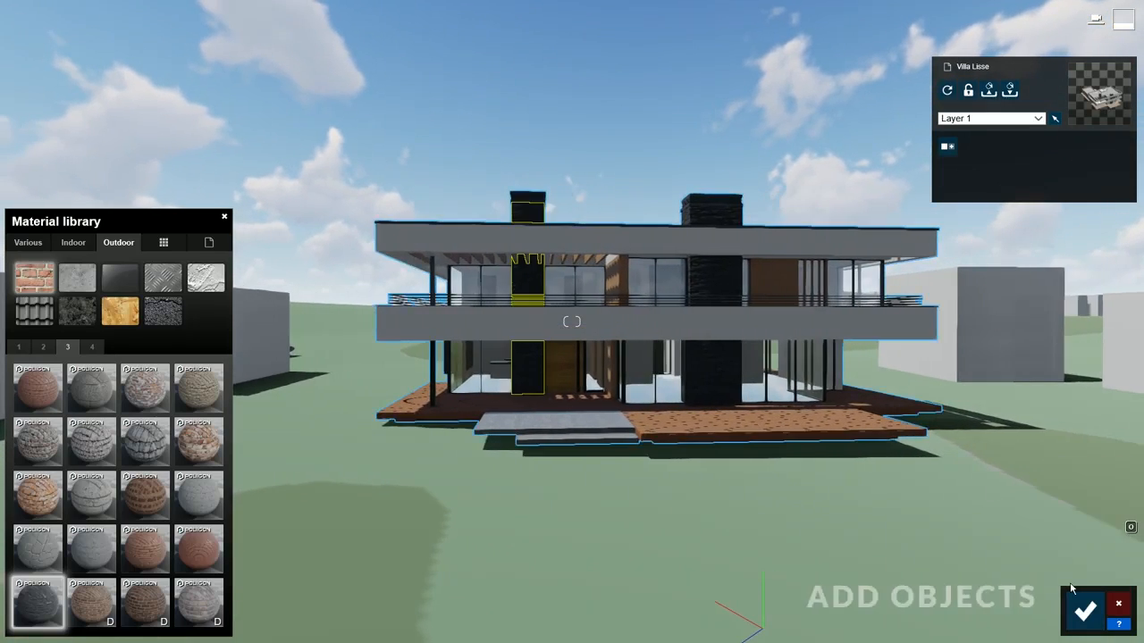
left_click(1083, 612)
left_click(1083, 612)
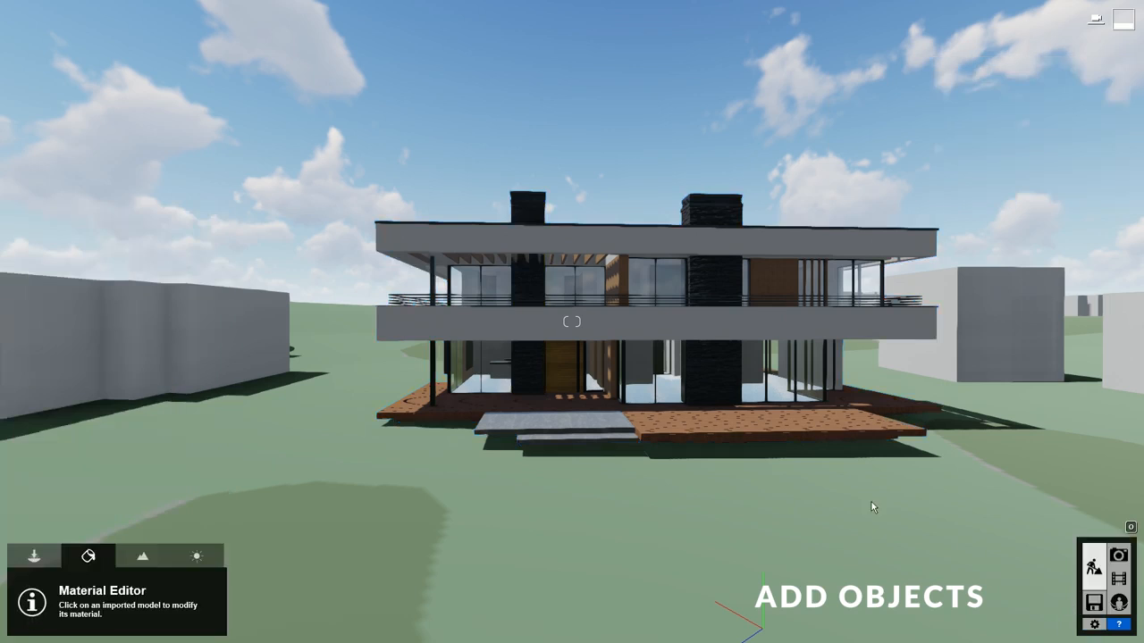
Step: Place favourite trees from the Nature library around the villa
left_click(36, 557)
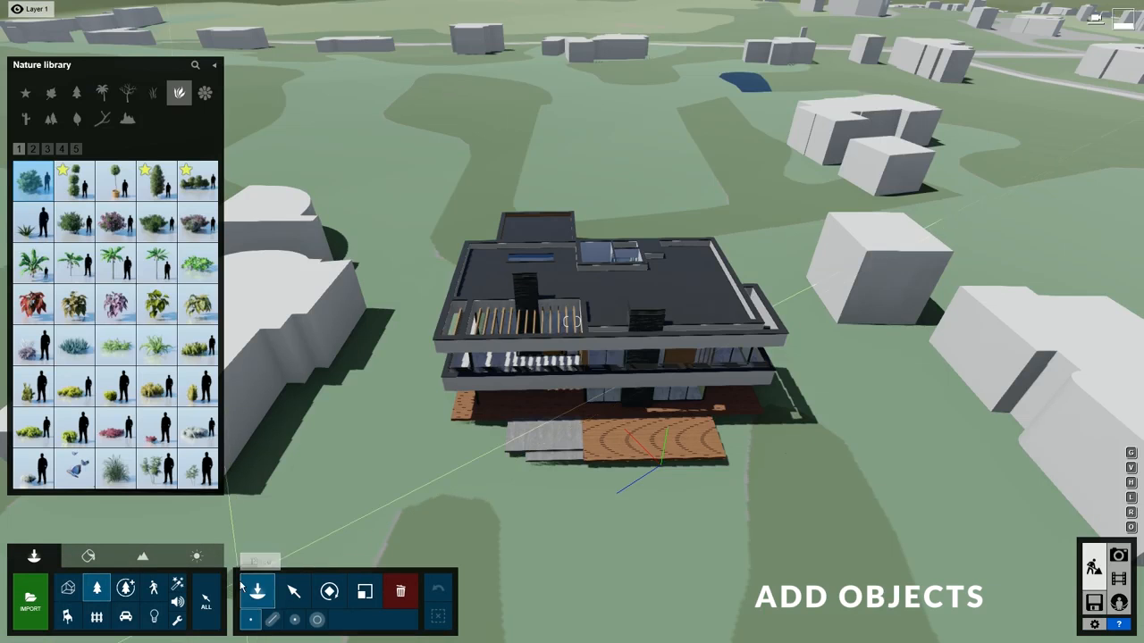
left_click(28, 94)
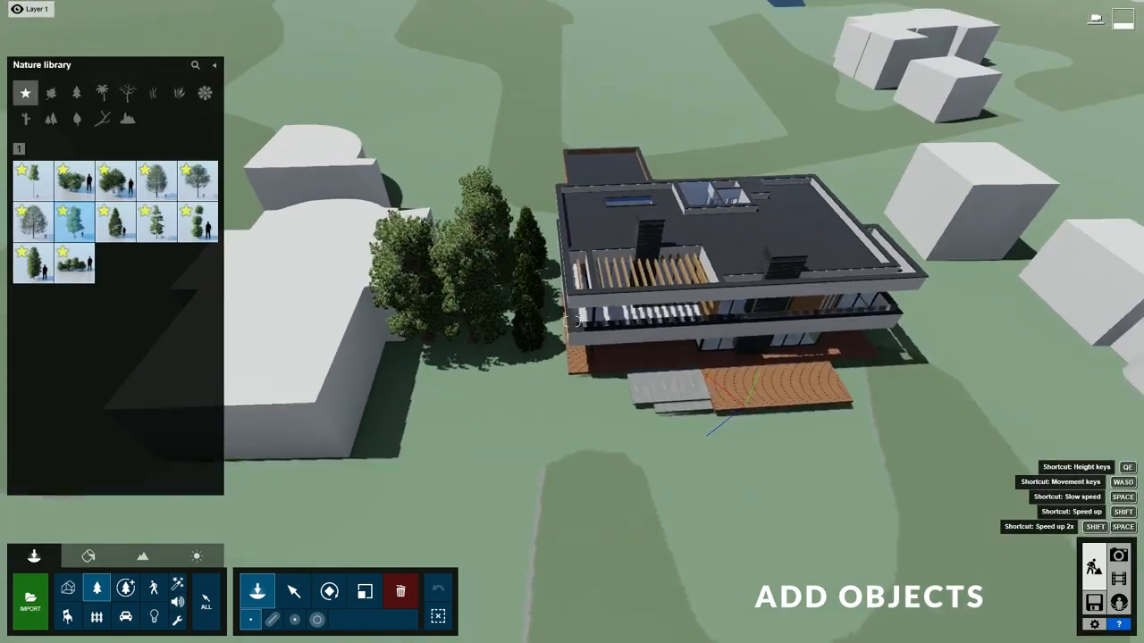
left_click(156, 219)
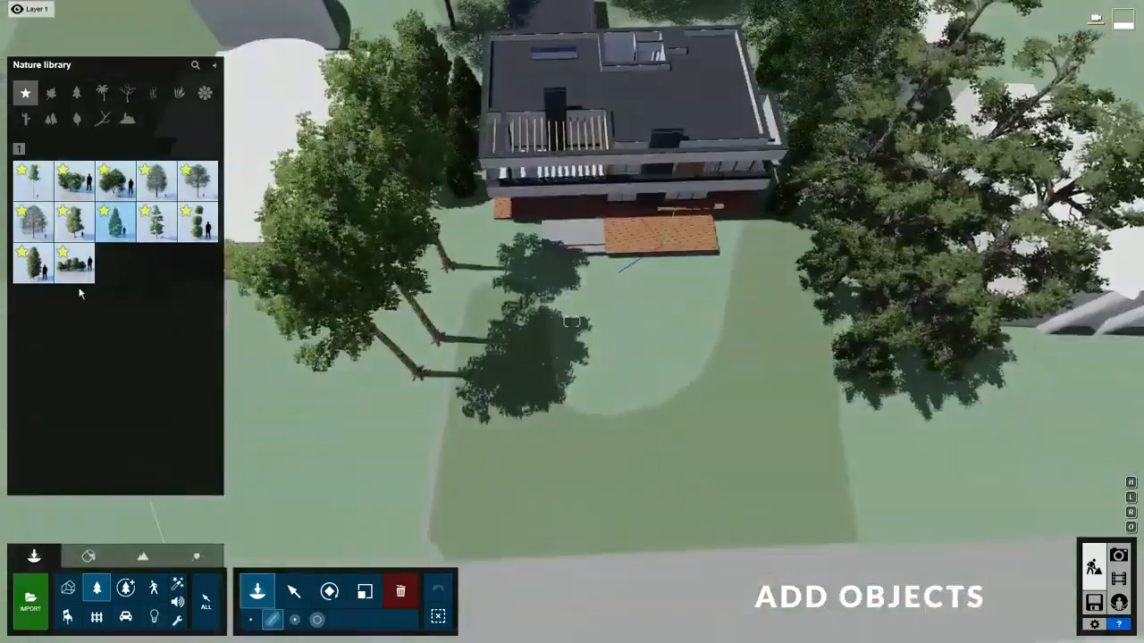
Step: Lay out a line of favourite shrubs along the plot boundary and add two more shrub types to the mix
left_click(74, 263)
left_click(786, 314)
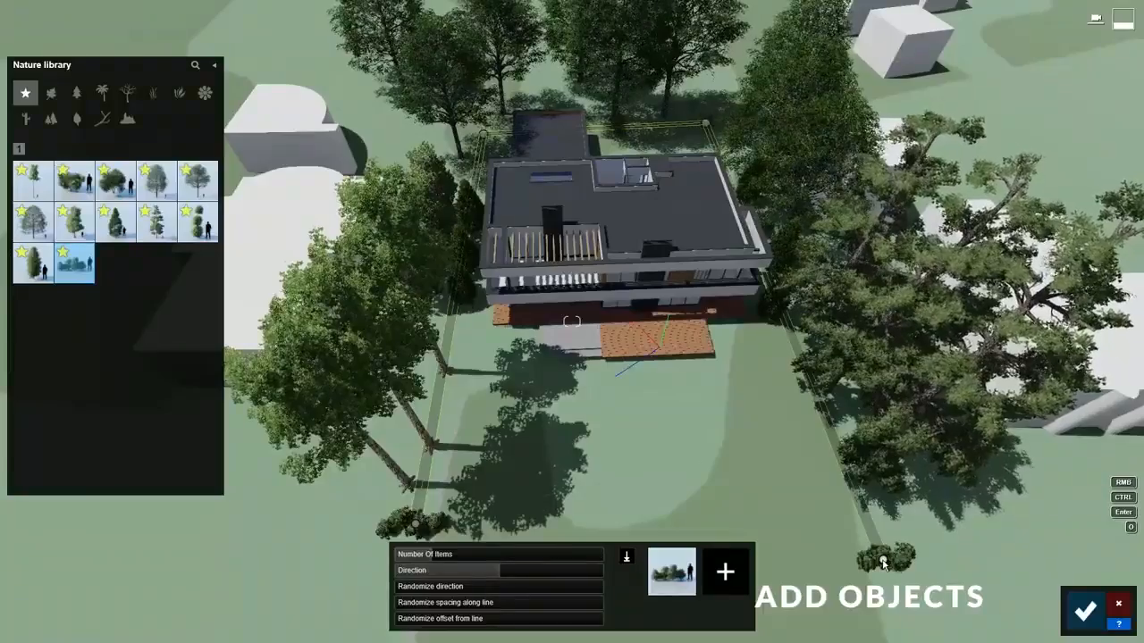
left_click(33, 263)
left_click(724, 571)
left_click(199, 221)
left_click(751, 572)
Step: Increase the number of shrubs along the line, randomize their direction, spacing and offset, and accept the planting
left_click_drag(379, 555, 497, 555)
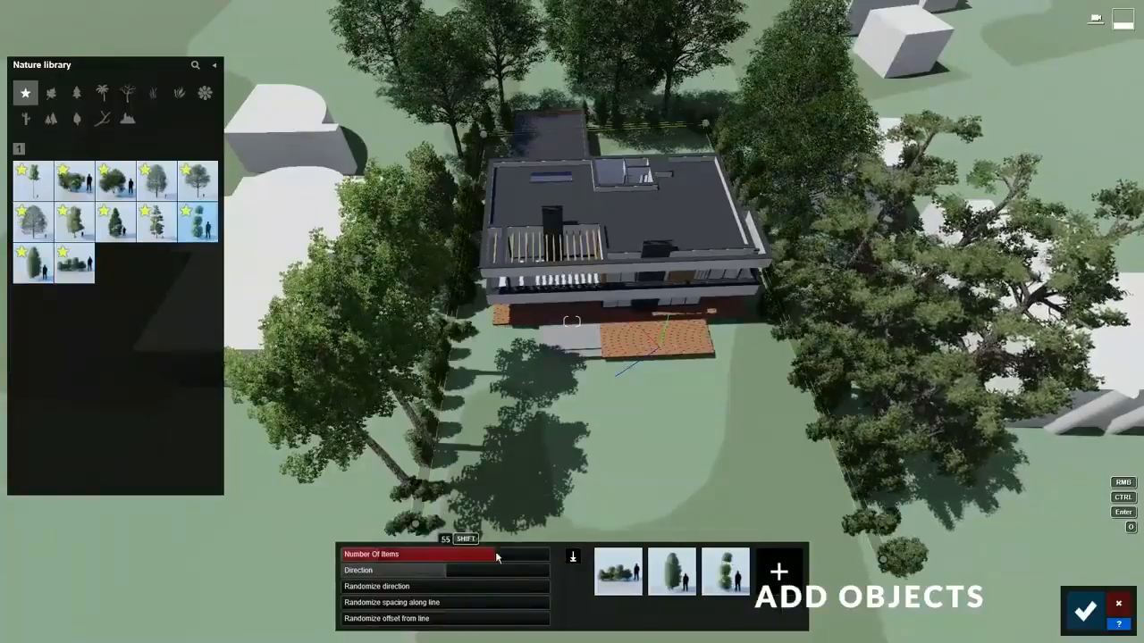
left_click_drag(345, 587, 416, 587)
left_click_drag(345, 603, 389, 603)
left_click_drag(345, 619, 454, 622)
left_click_drag(497, 555, 545, 555)
left_click(1085, 611)
right_click_drag(572, 500, 572, 357)
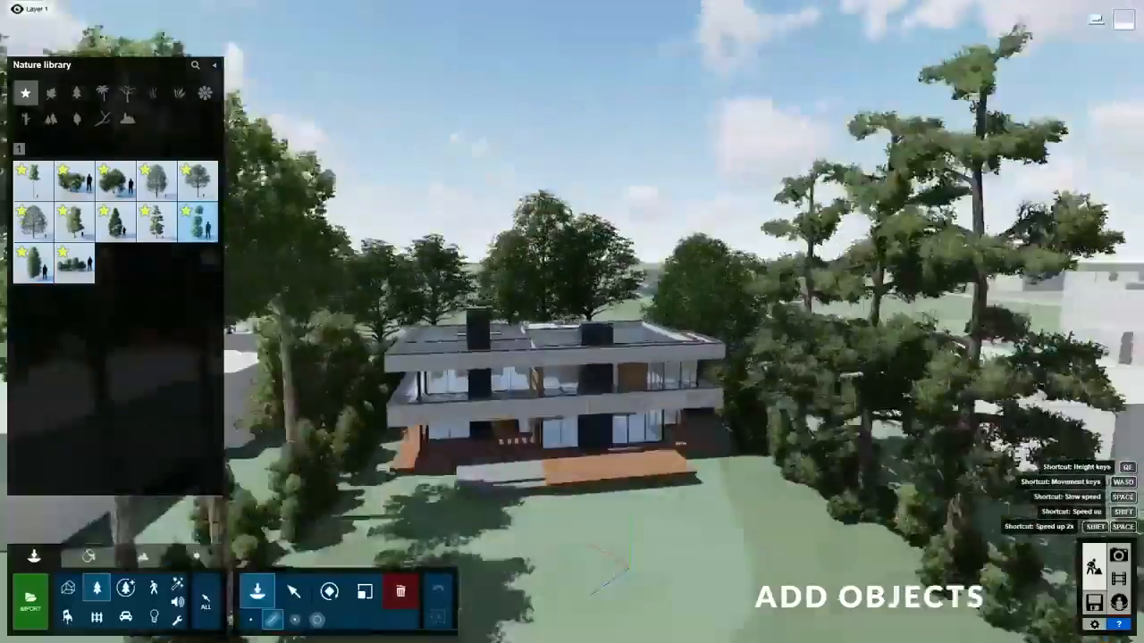
Step: Place a large fine-detail Castanea sativa tree on the lawn in front of the villa
key("w")
left_click(126, 587)
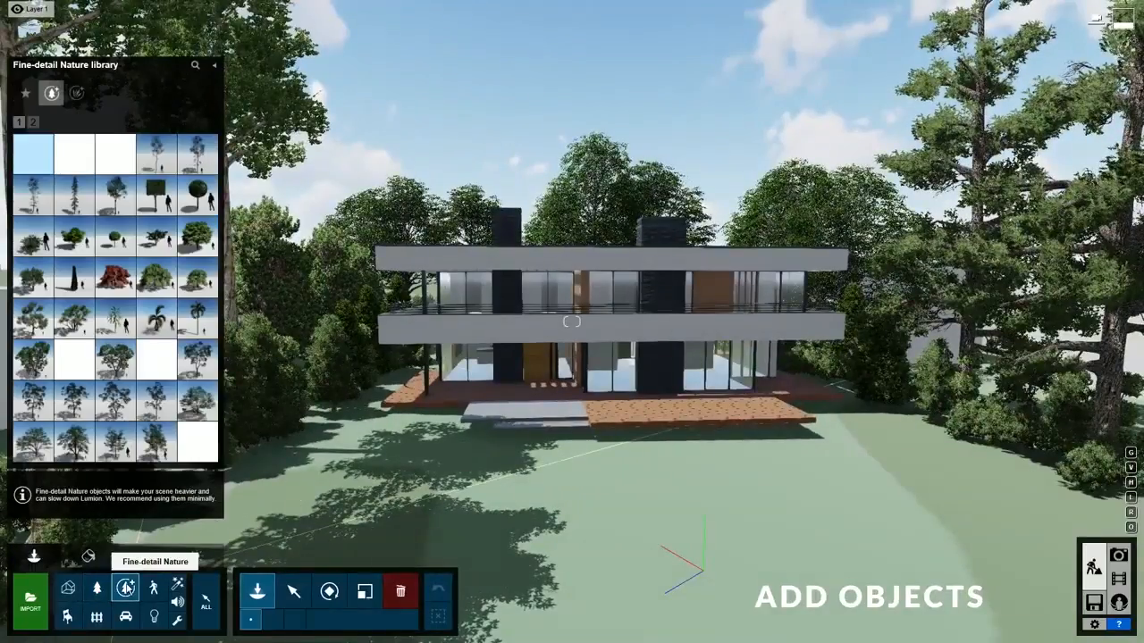
left_click(116, 358)
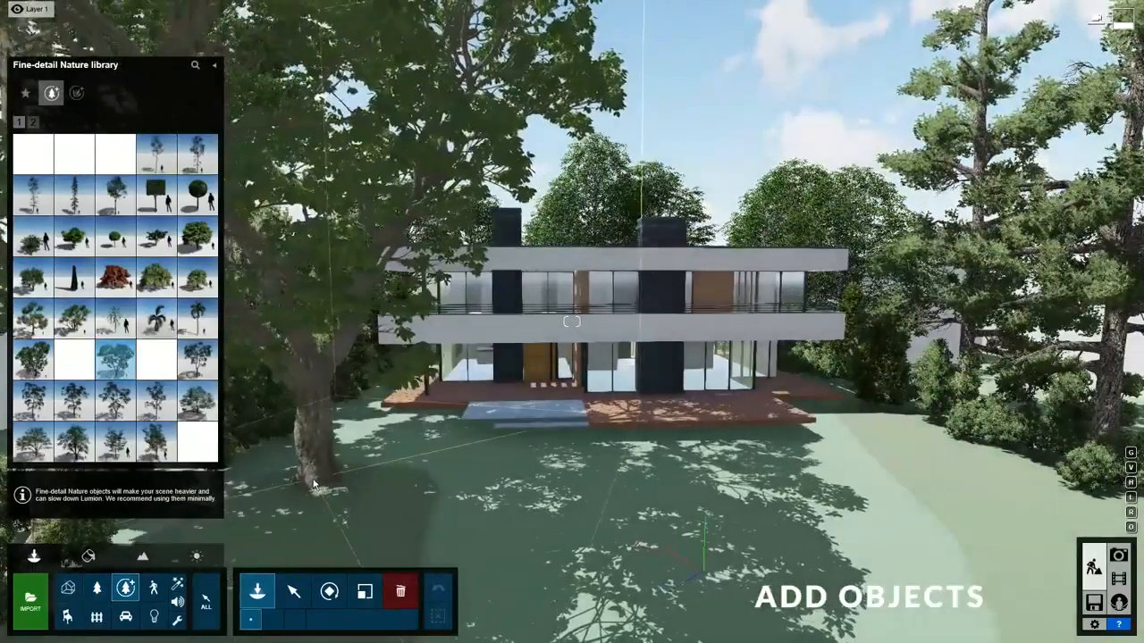
left_click(330, 478)
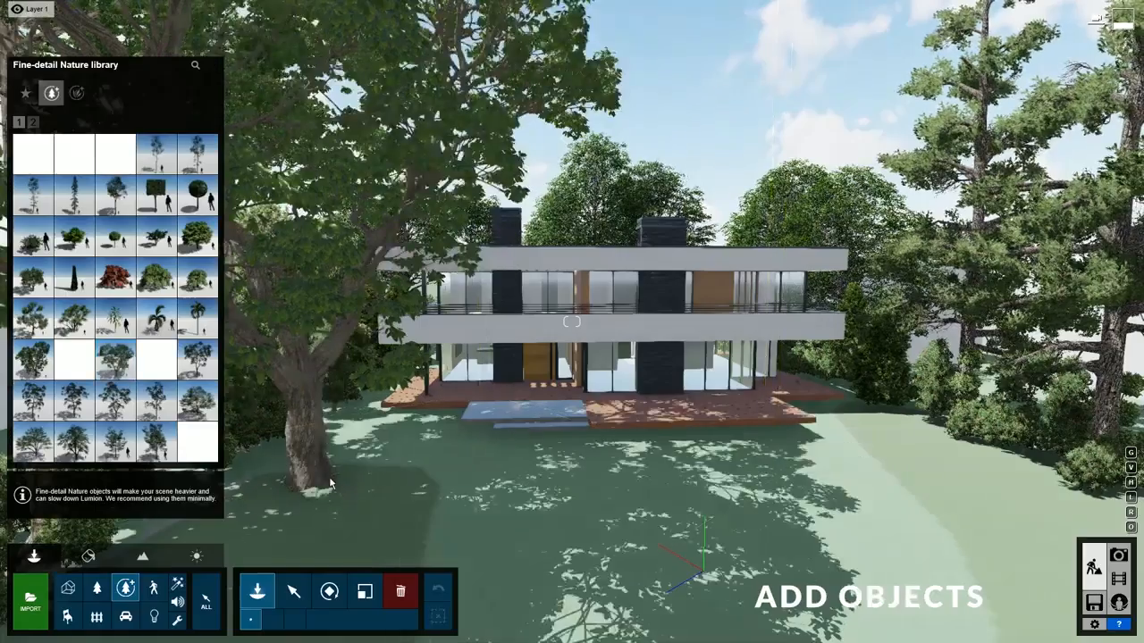
Step: Place the favourite standing man from the Character library on the villa's front terrace
left_click(153, 587)
left_click(36, 149)
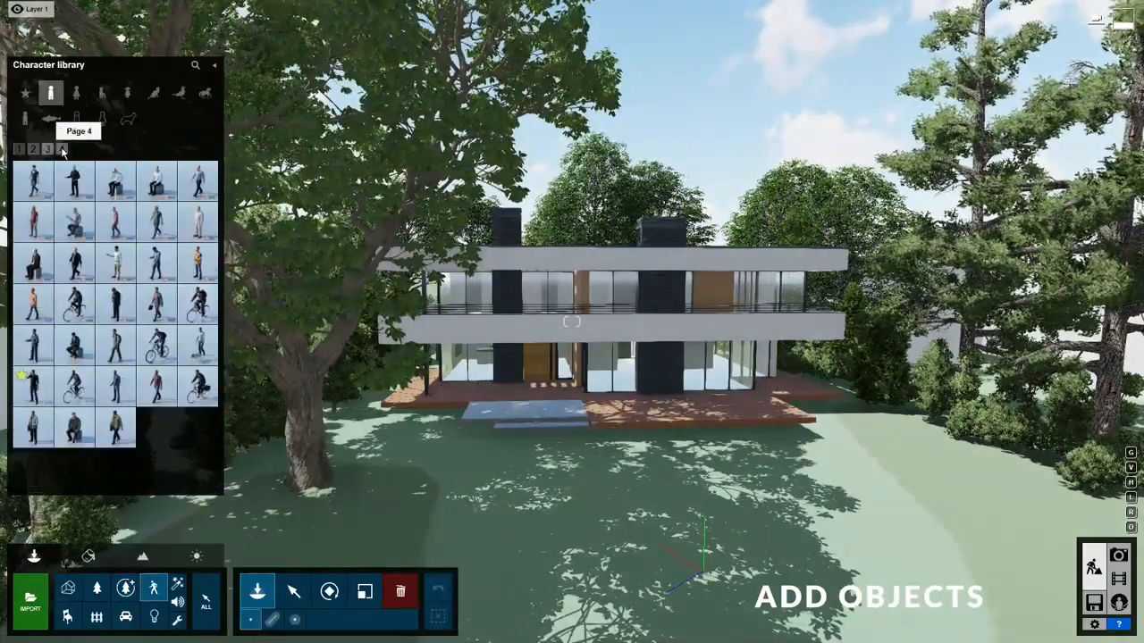
left_click(33, 384)
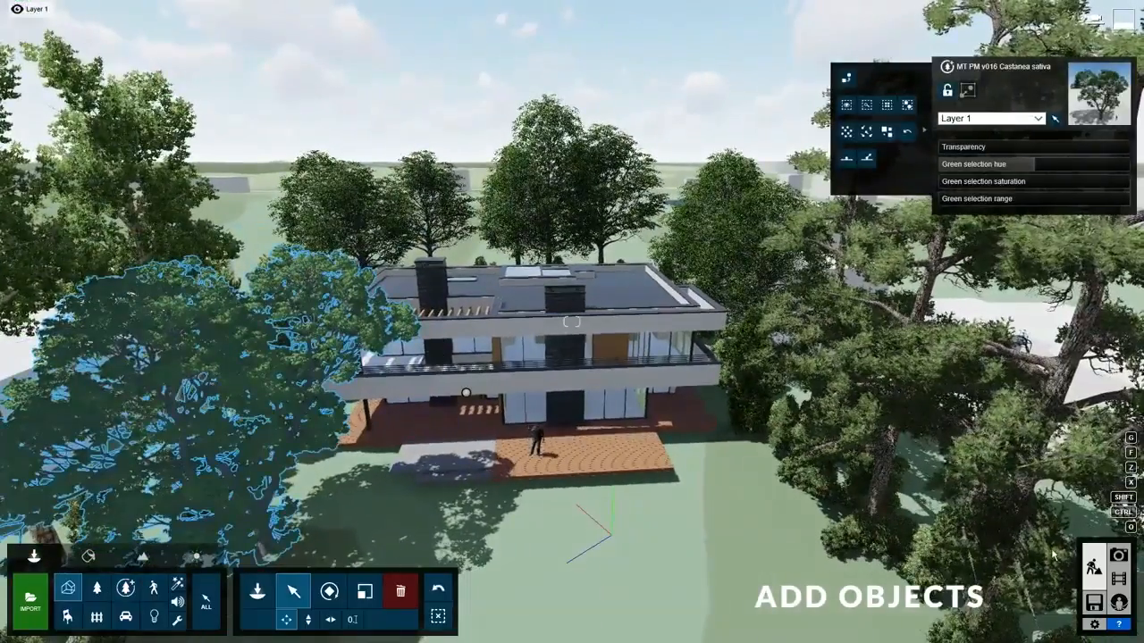
Step: Switch to Photo mode and frame the villa from a raised viewpoint
left_click(1119, 555)
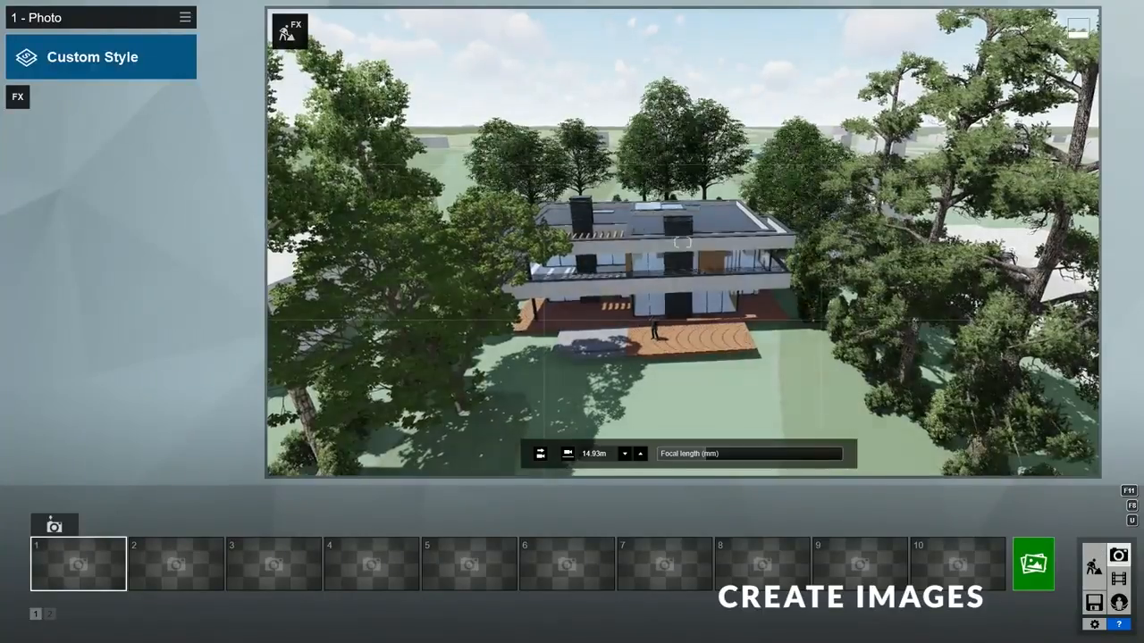
key("q")
right_click_drag(681, 336, 665, 402)
key("w")
right_click_drag(812, 404, 819, 382)
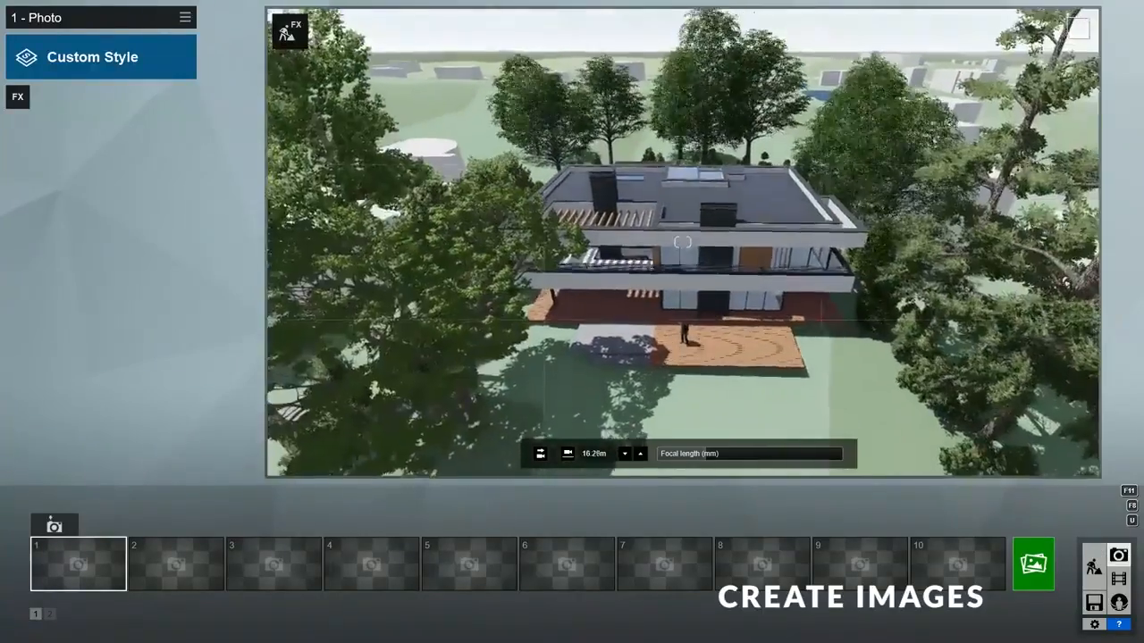
Step: Set the photo camera's focal length to 20 mm
left_click(726, 455)
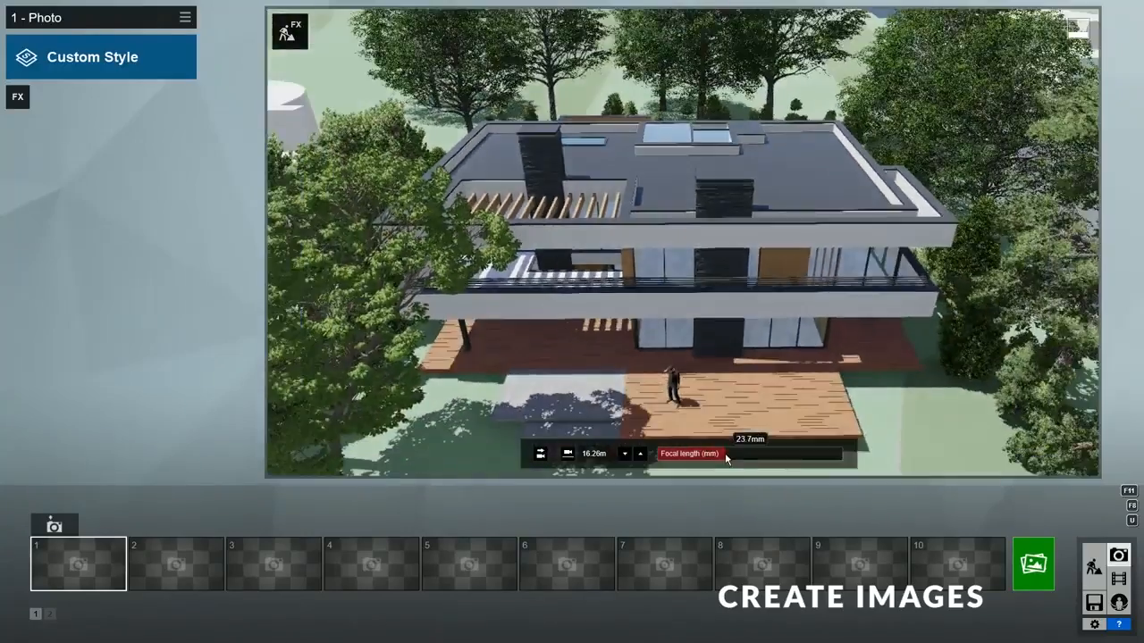
left_click_drag(727, 458, 715, 461)
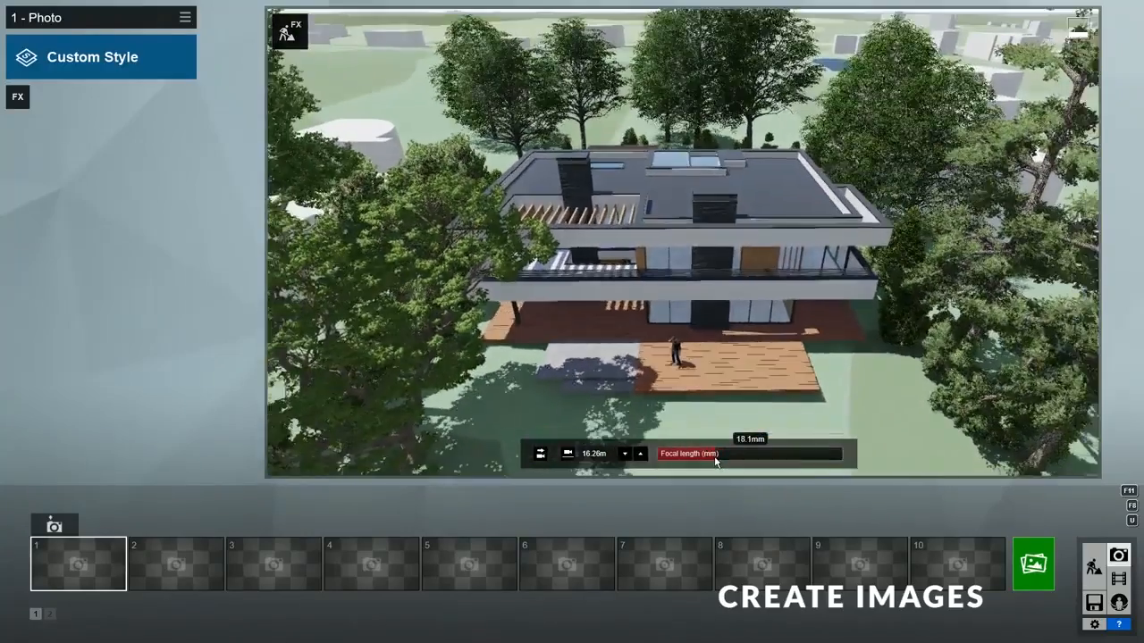
key("BackSpace")
key("BackSpace")
key("BackSpace")
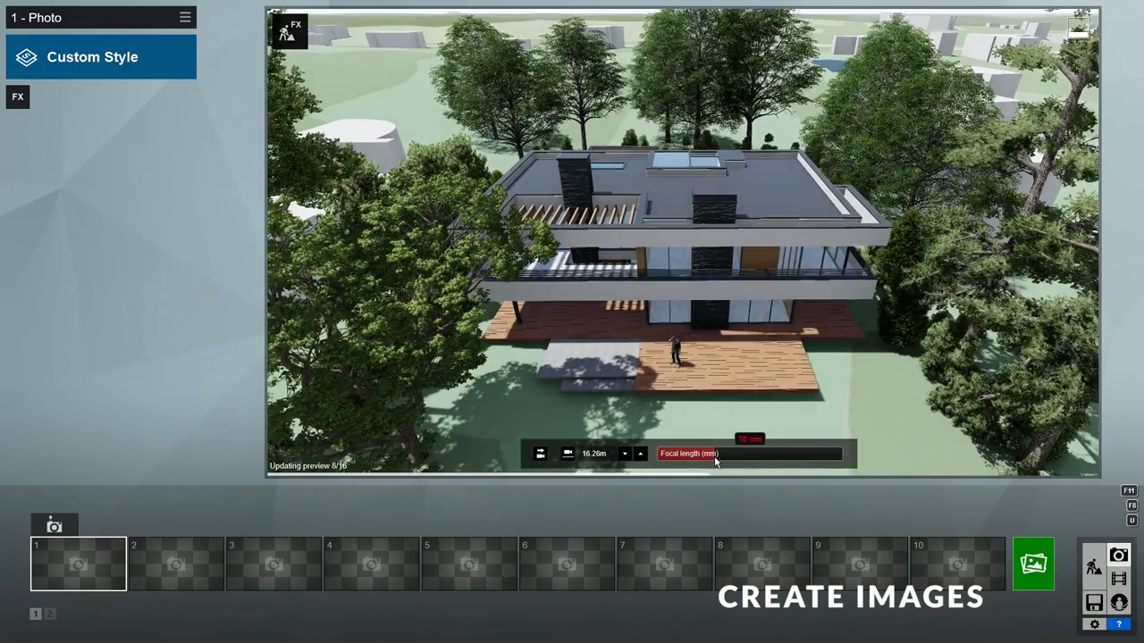
type("28")
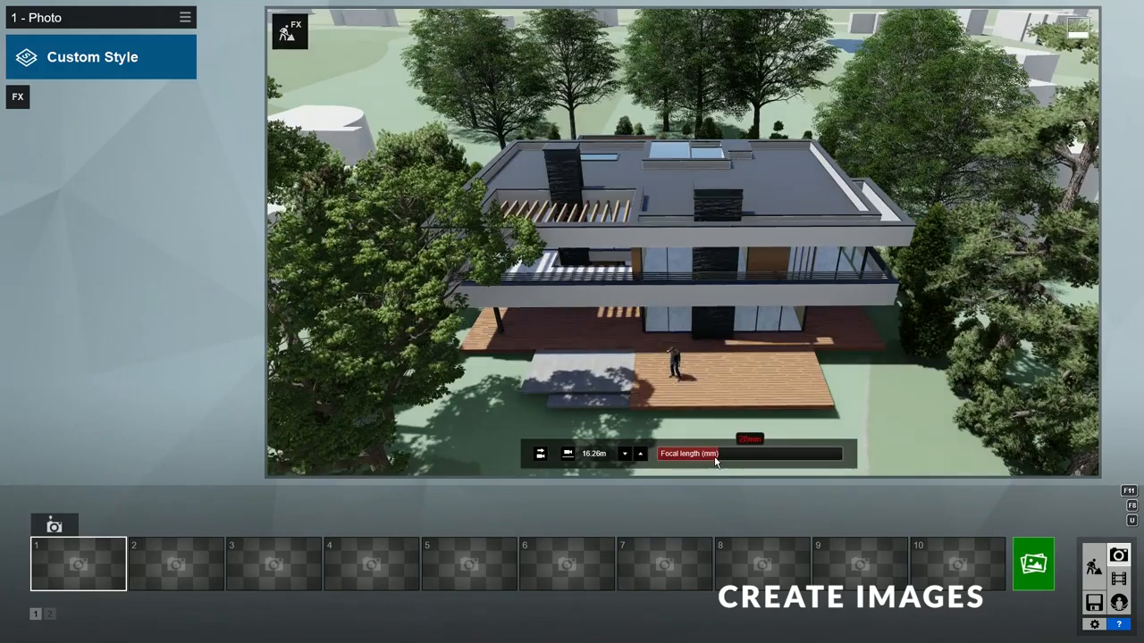
Step: Pull the camera back from the villa, store the view in photo slot 1 and open the photo render options
right_click_drag(653, 376, 639, 324)
key("s")
key("s")
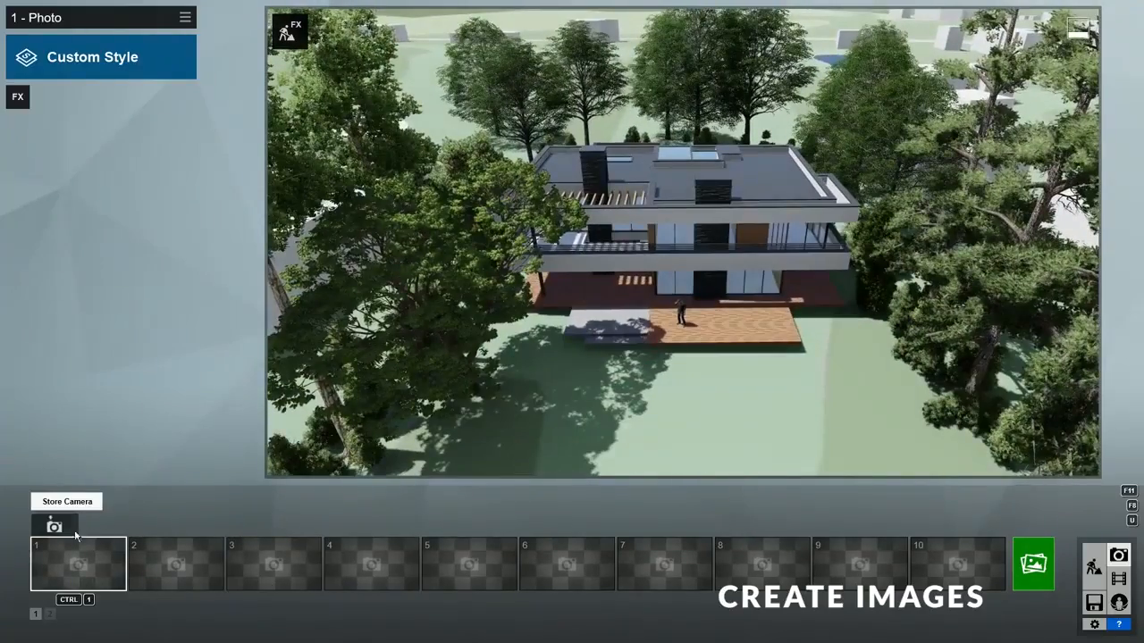
left_click(76, 534)
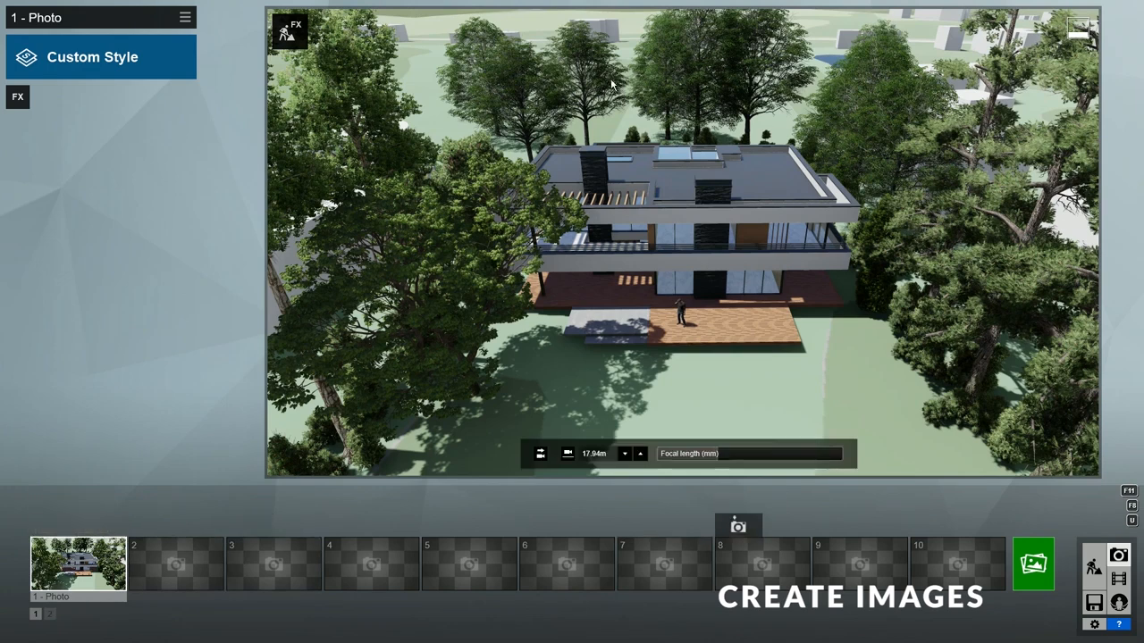
left_click(1034, 564)
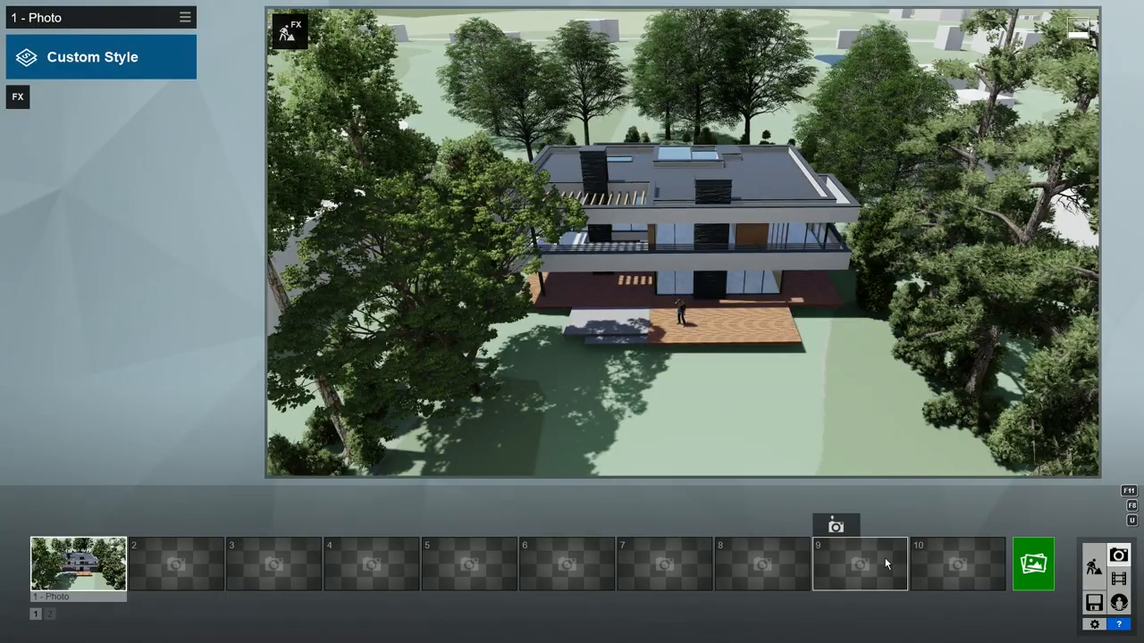
Step: Apply the Realistic style to the photo and switch its Sharpen effect off and on again
left_click(128, 61)
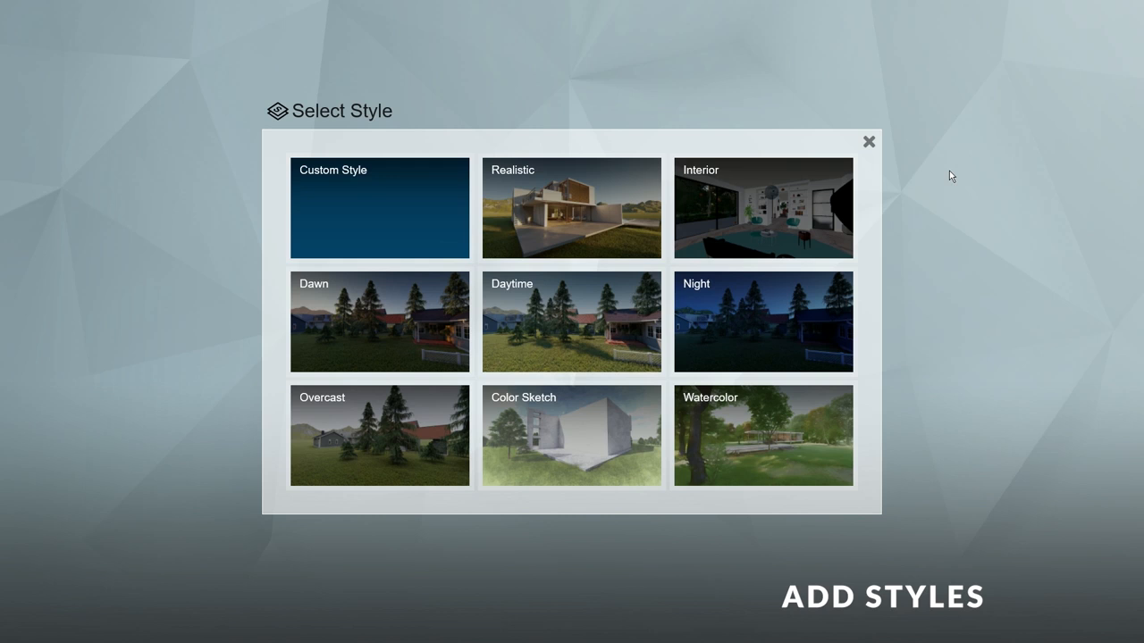
left_click(565, 234)
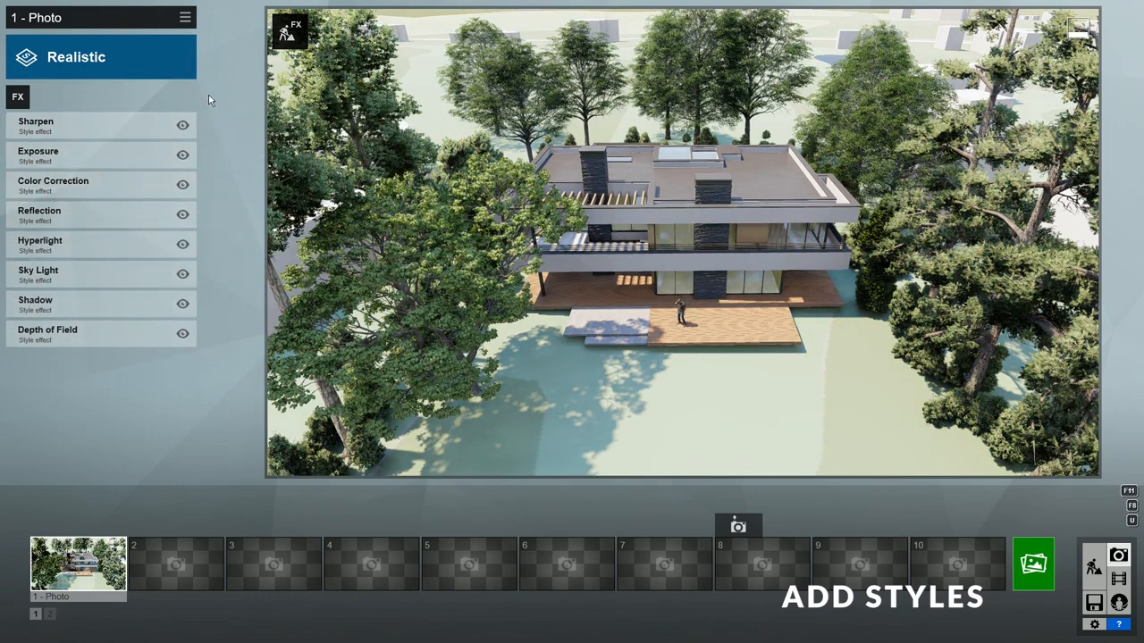
left_click(183, 125)
left_click(182, 125)
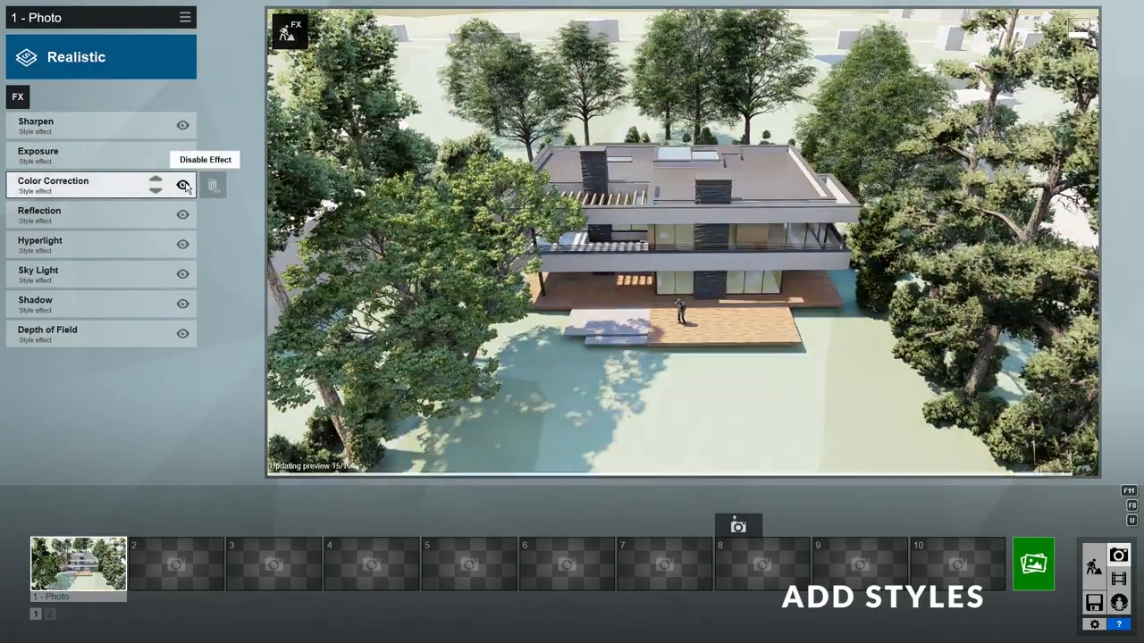
Step: Add the Real Skies effect to the photo and reduce its heading slightly
left_click(20, 97)
left_click(377, 209)
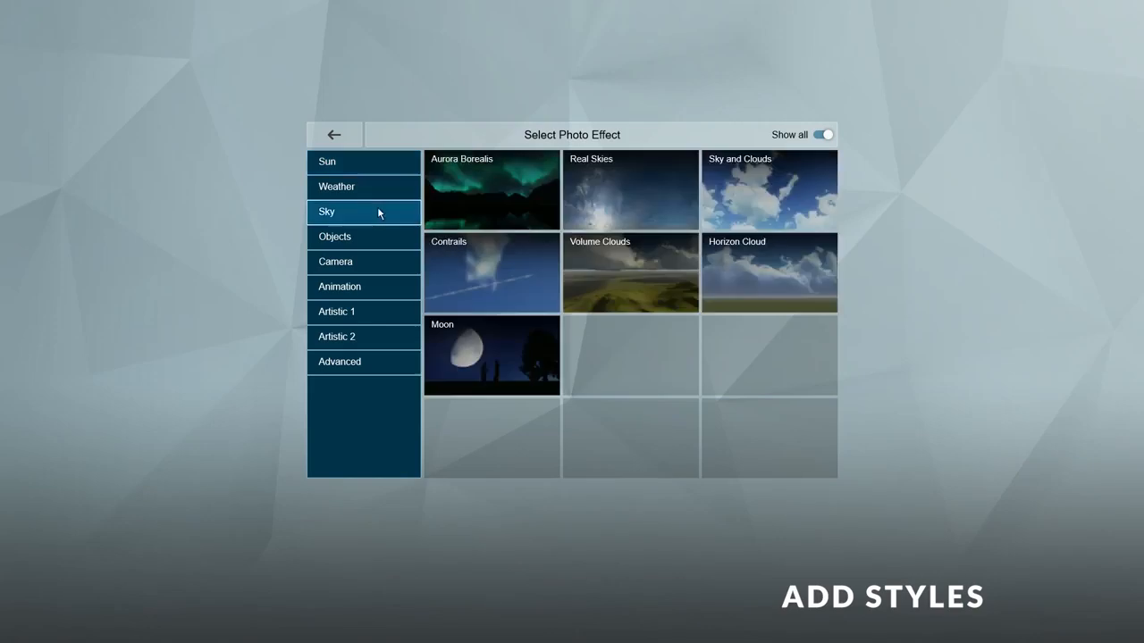
left_click(632, 190)
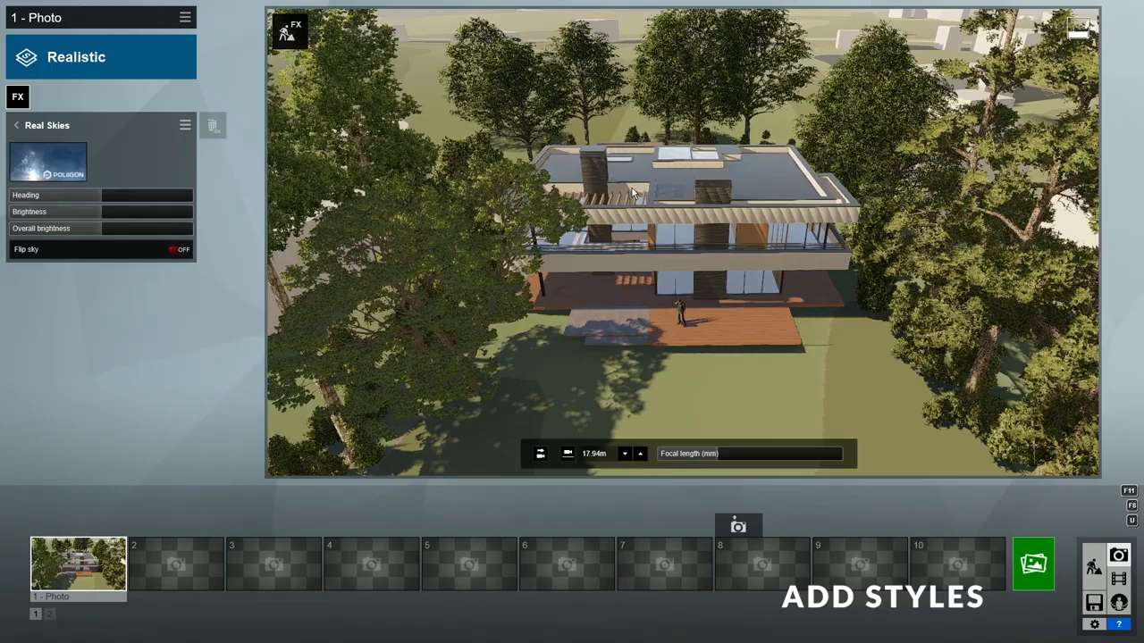
mouse_move(111, 200)
left_mouse_down()
mouse_move(48, 196)
mouse_move(92, 204)
left_mouse_up()
Step: Change the Real Skies image to the last sky in the Cloudy set and return to the effects list
left_click(48, 163)
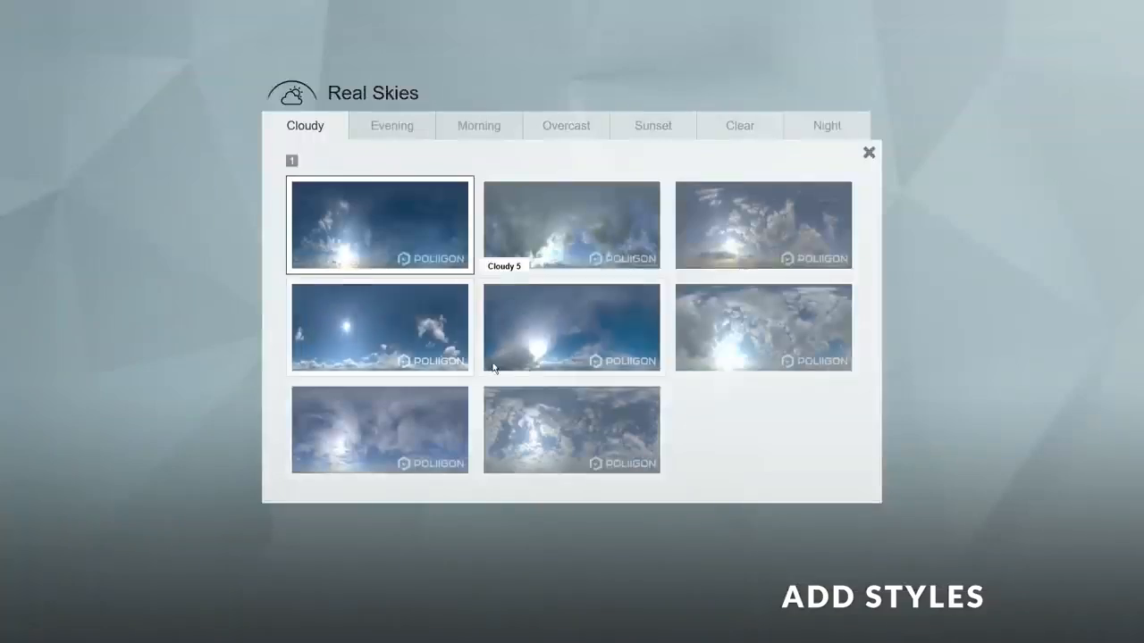
left_click(567, 441)
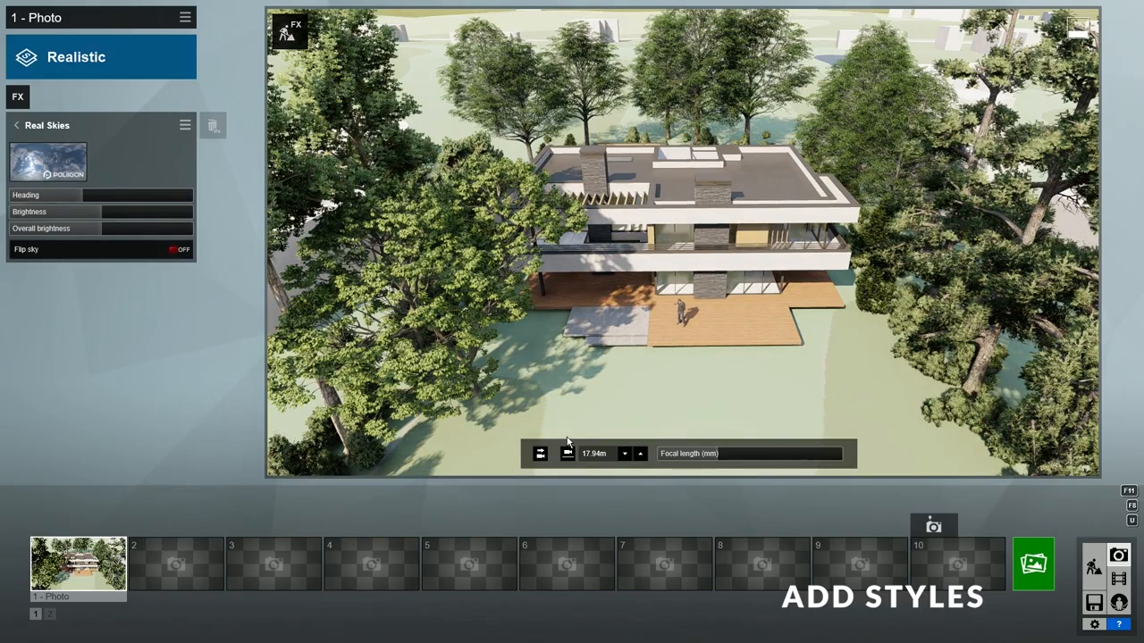
left_click(16, 125)
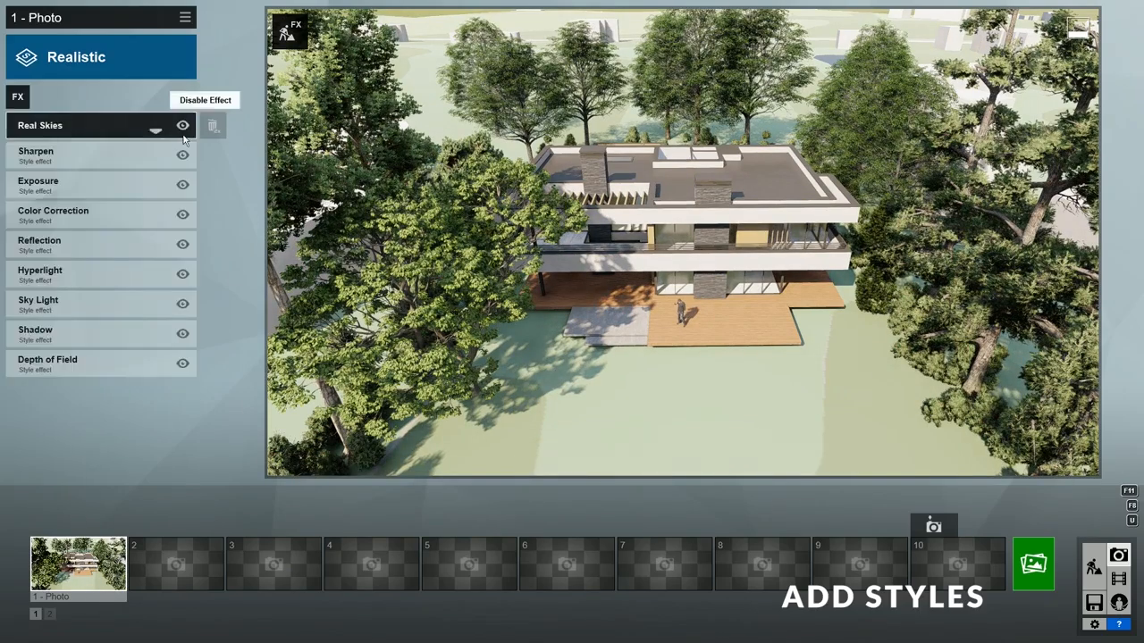
Step: Switch the Real Skies effect off and on again to compare its influence on the photo preview
left_click(182, 126)
left_click(182, 126)
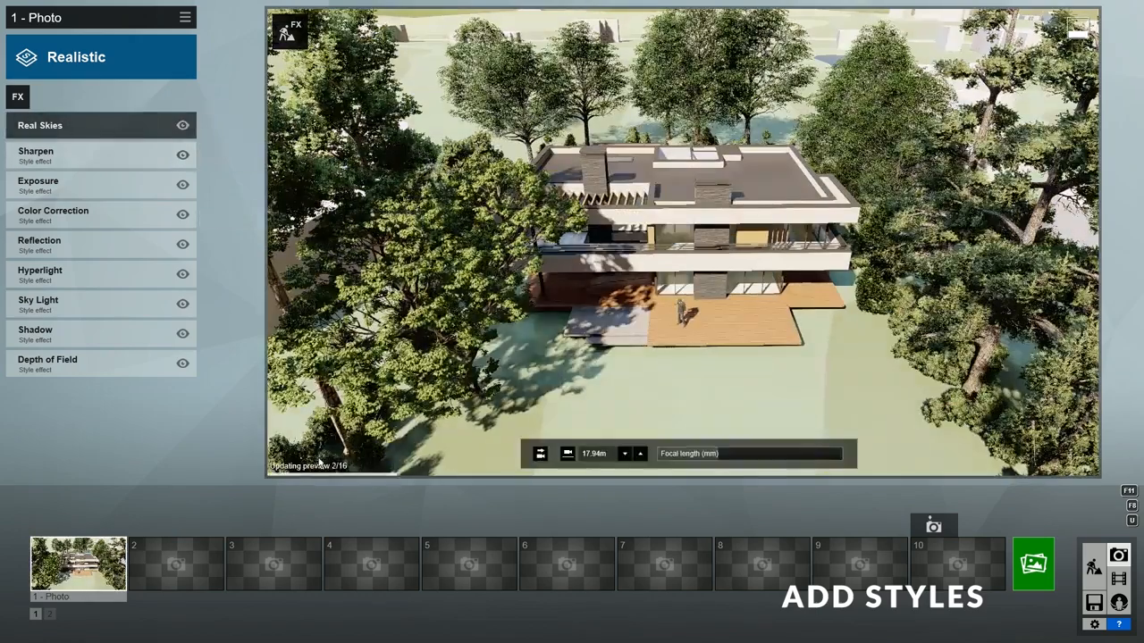
left_click(182, 214)
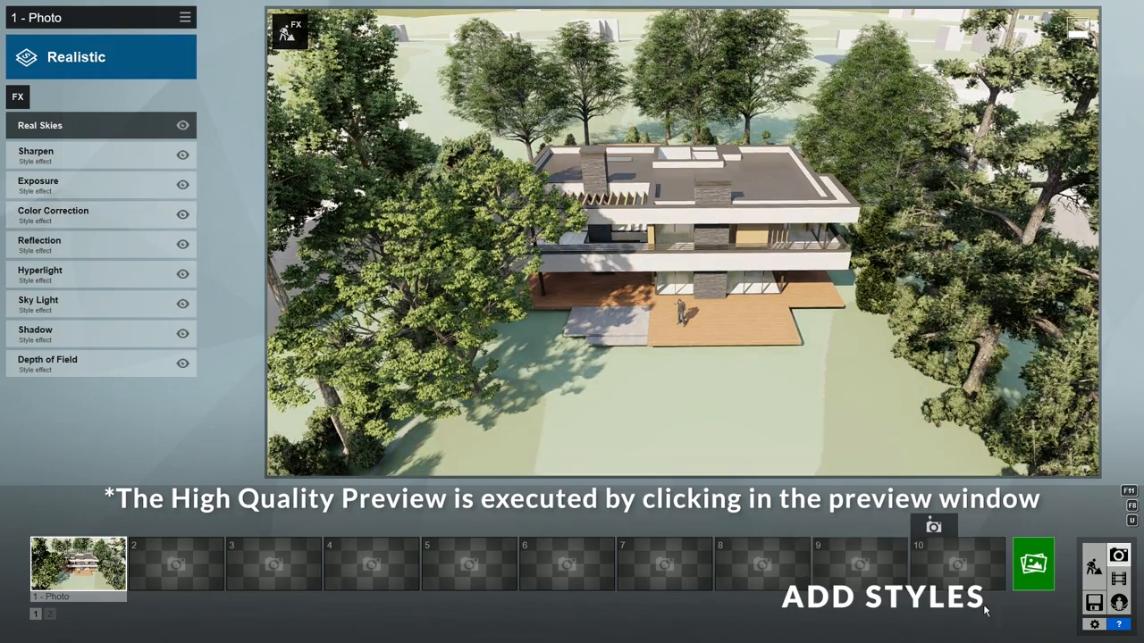
Step: Check the high-quality preview option in the program settings and return to the photo
left_click(1096, 626)
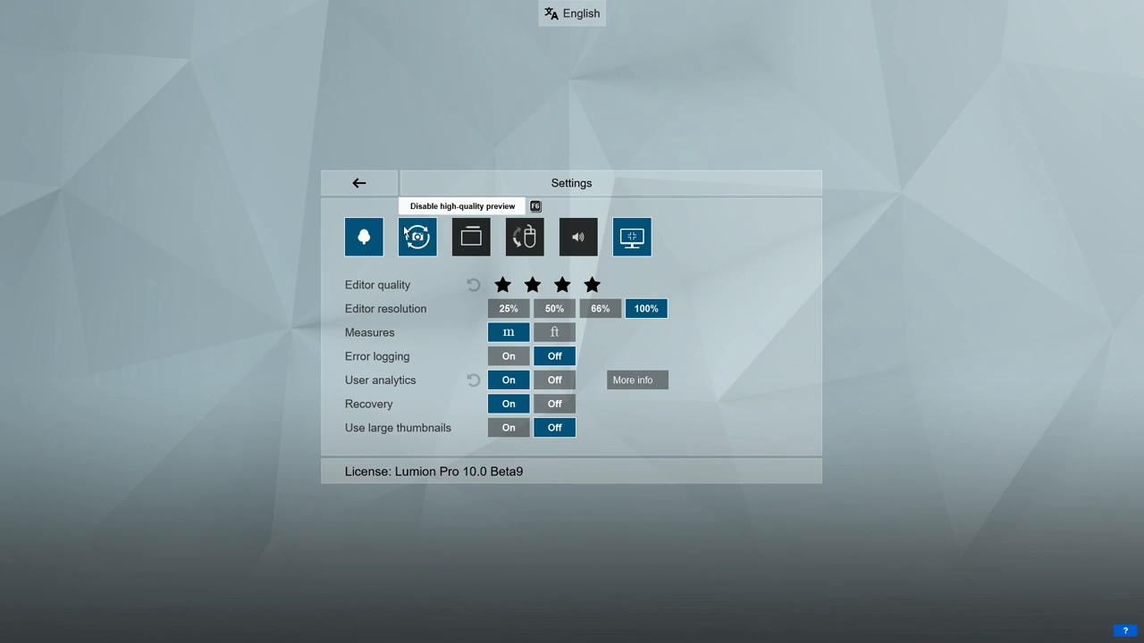
left_click(374, 186)
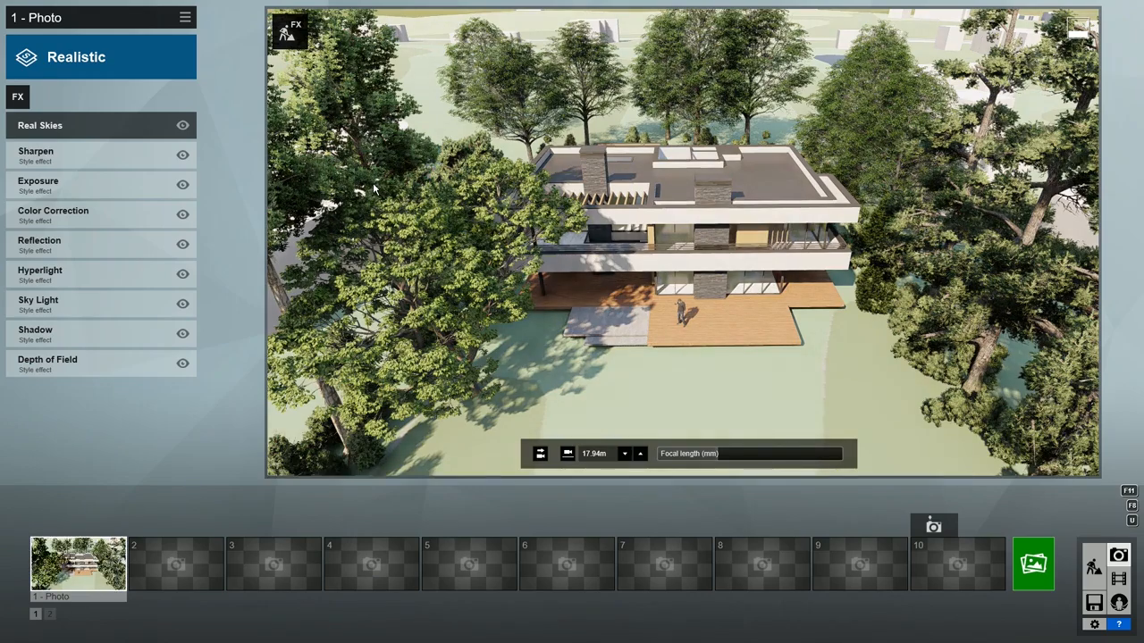
left_click(1033, 563)
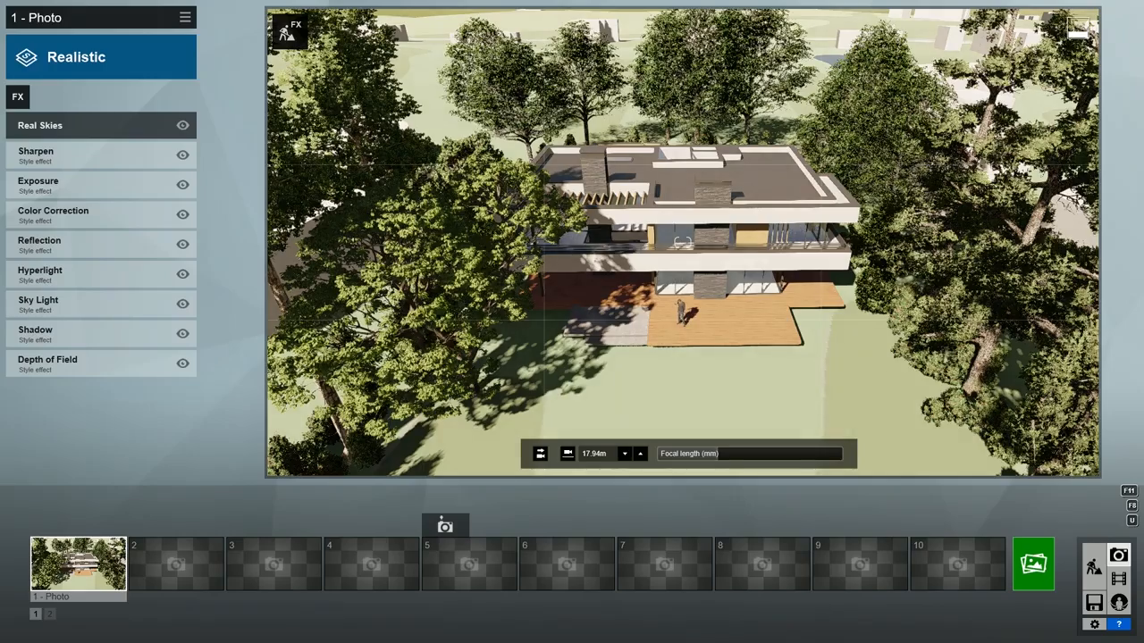
Step: Pull the camera back to frame the villa with its neighbouring buildings and store the view in photo slot 2
scroll(682, 243, "down", 10)
scroll(682, 243, "up", 2)
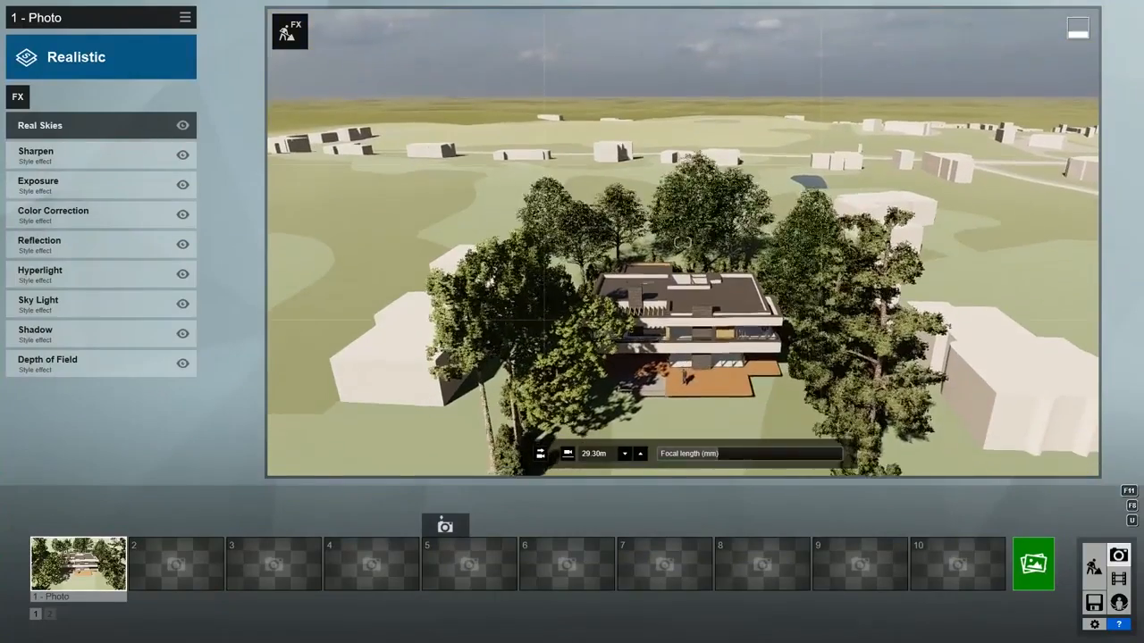
right_click_drag(682, 243, 682, 308)
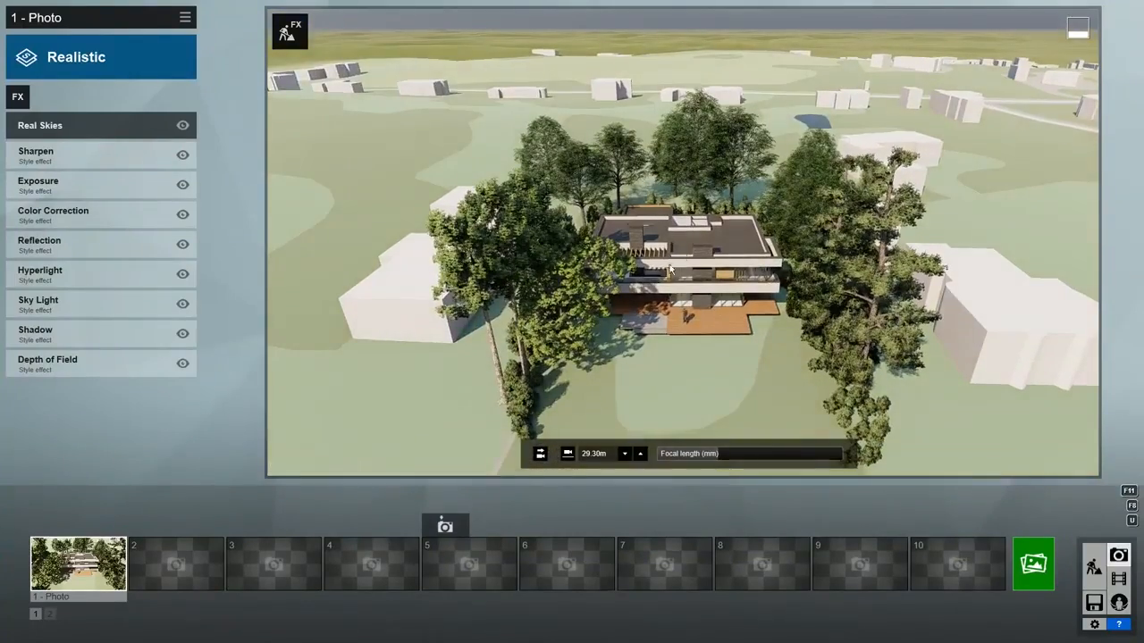
left_click(169, 531)
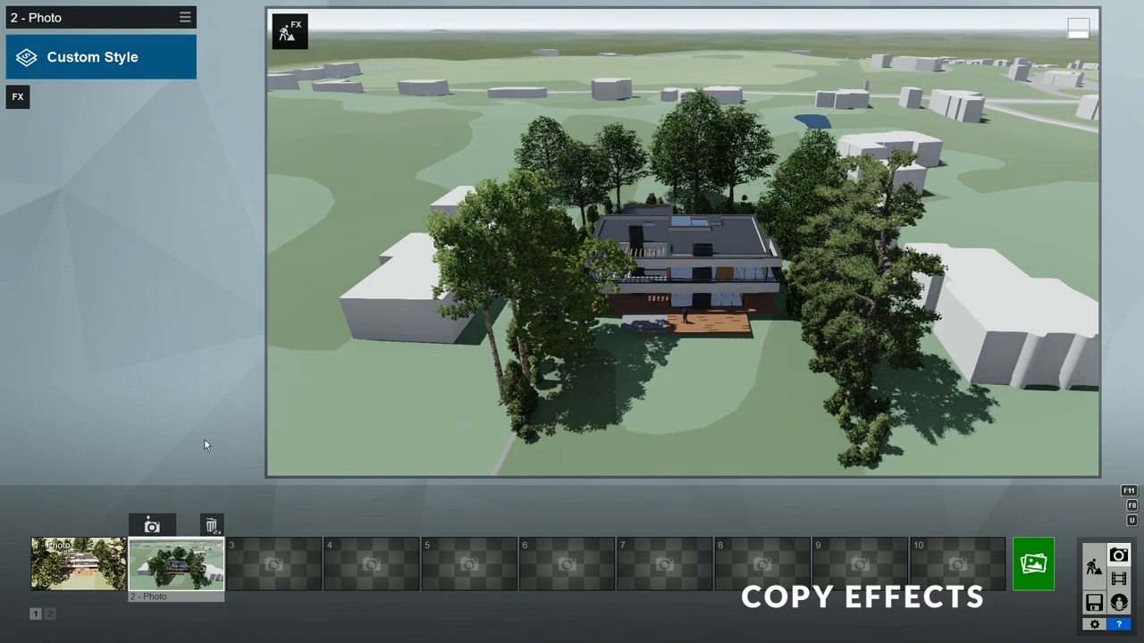
Step: Copy the Realistic style and effects of photo 1 and paste them into photo 2
left_click(79, 559)
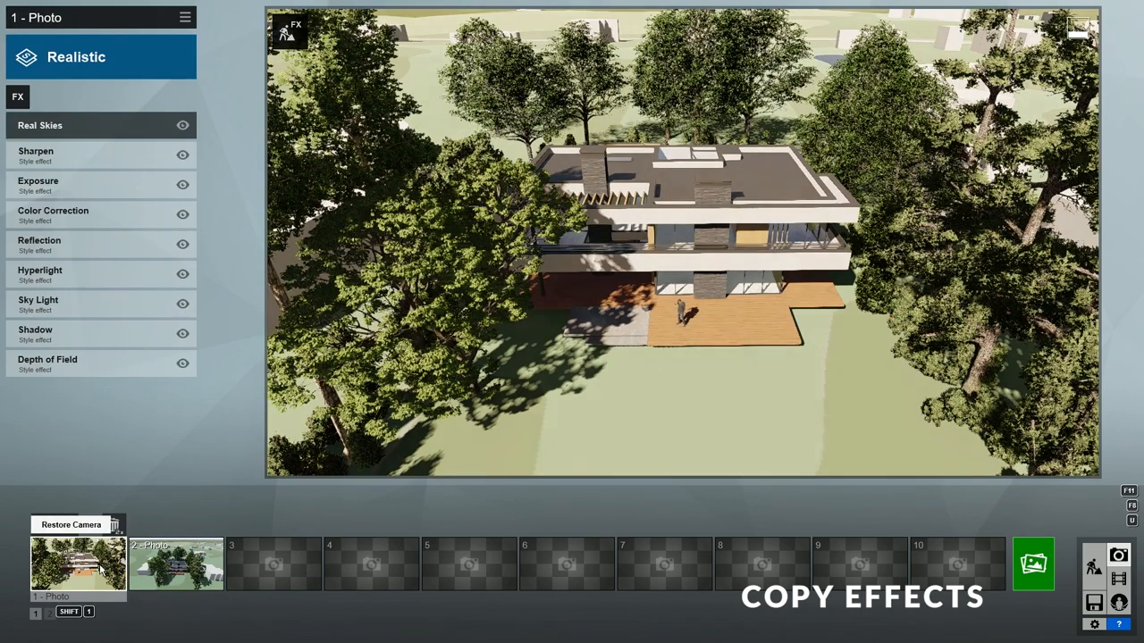
left_click(187, 17)
mouse_move(154, 25)
left_click(114, 29)
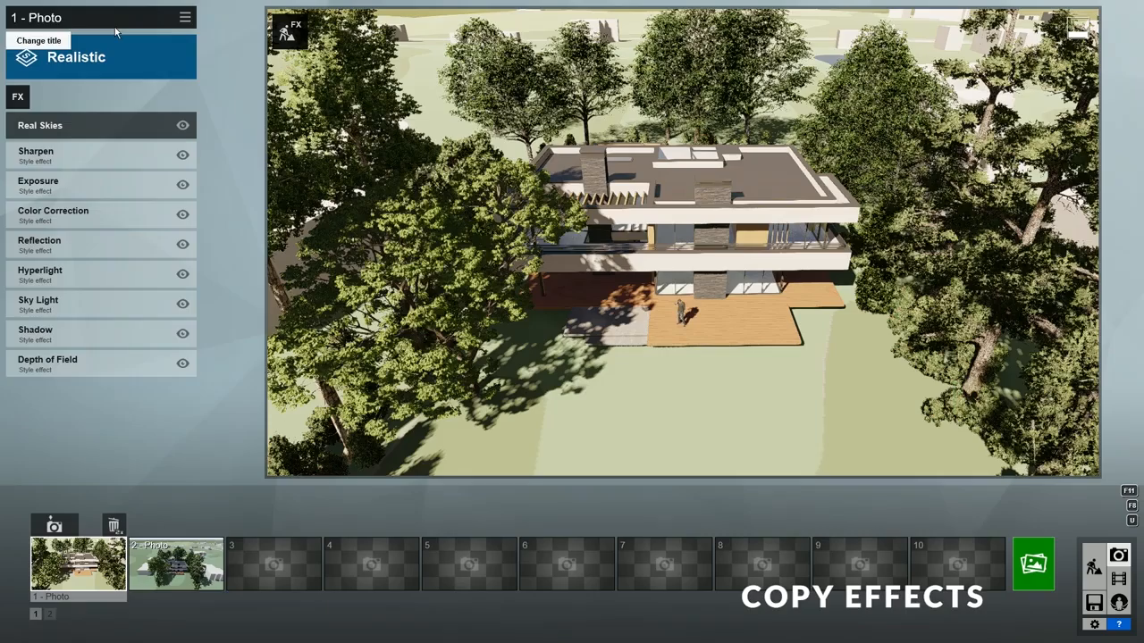
left_click(176, 563)
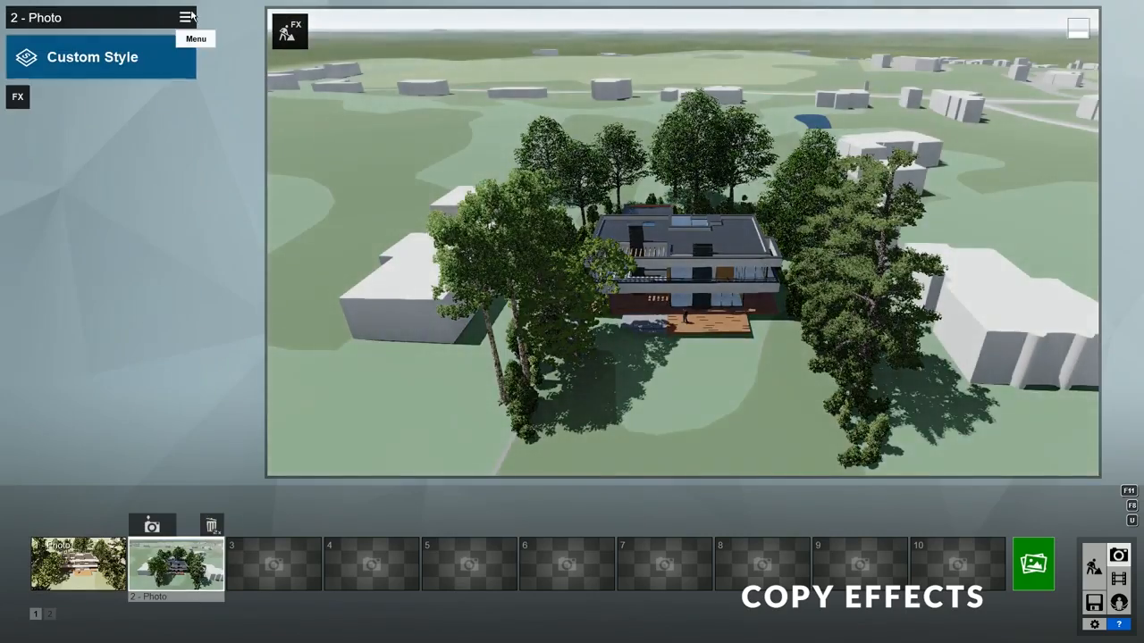
left_click(187, 17)
mouse_move(164, 25)
left_click(213, 24)
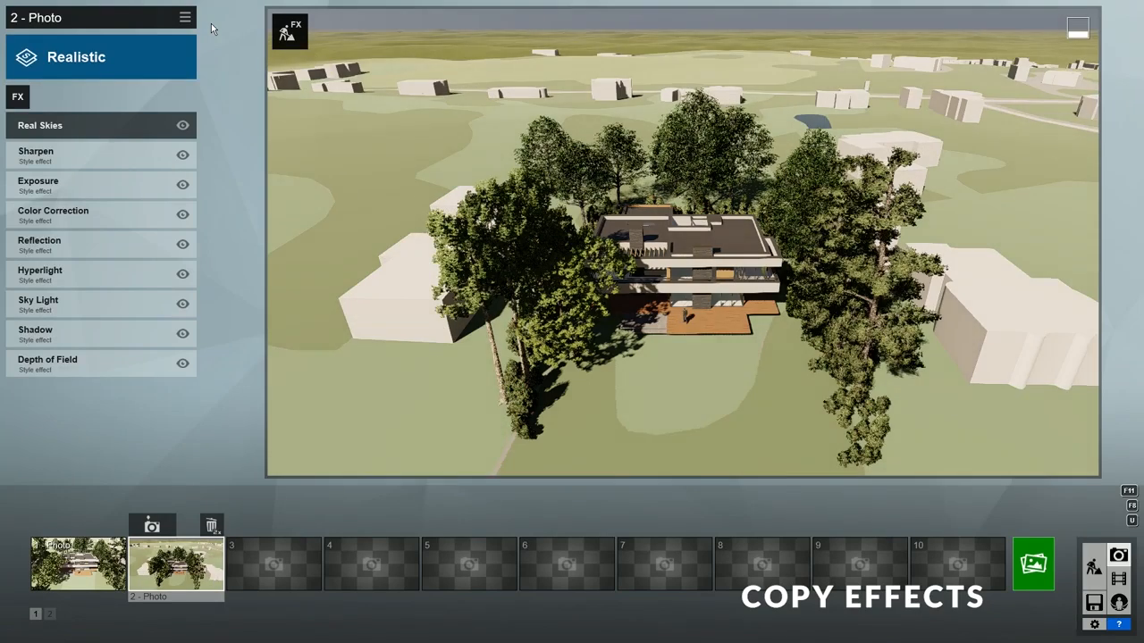
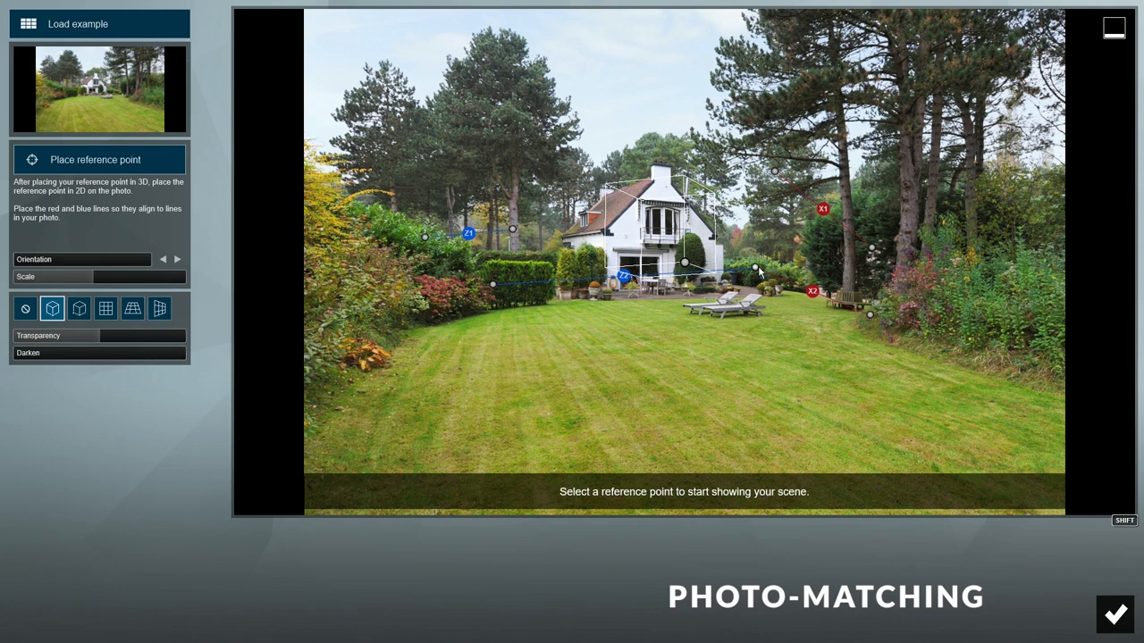
Step: Align the red X1 and X2 perspective lines with the roof and eaves edges of the white house in the photo
left_click_drag(757, 265, 604, 229)
left_click_drag(775, 171, 604, 192)
left_click_drag(872, 248, 651, 178)
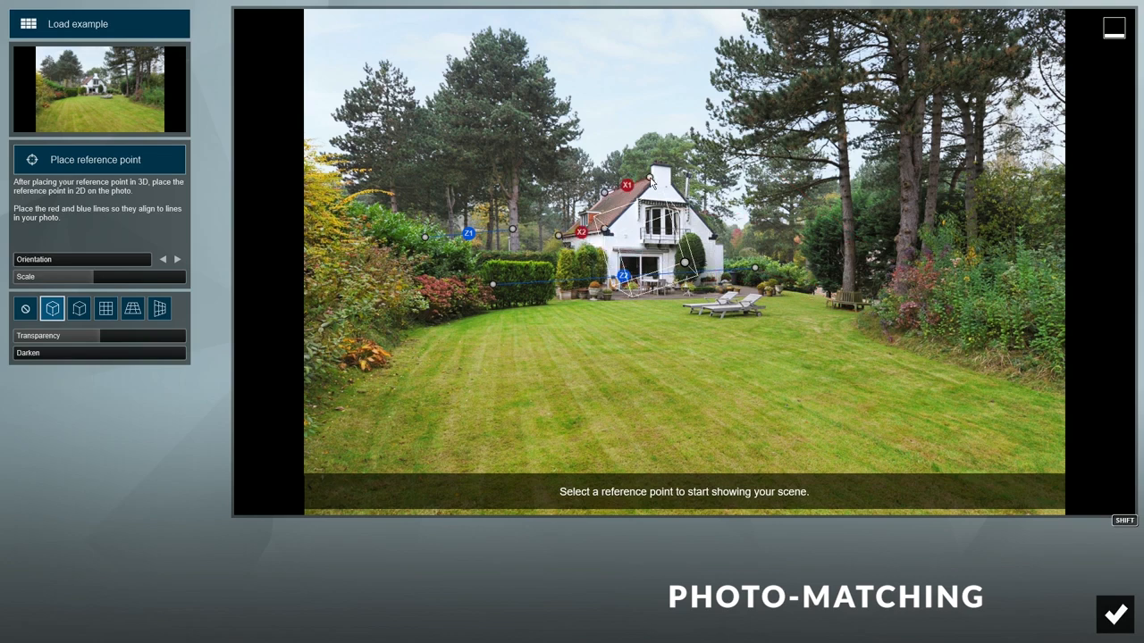
Step: Place the ends of the blue Z1 and Z2 perspective lines on the white house's gable facade
left_click_drag(491, 285, 614, 252)
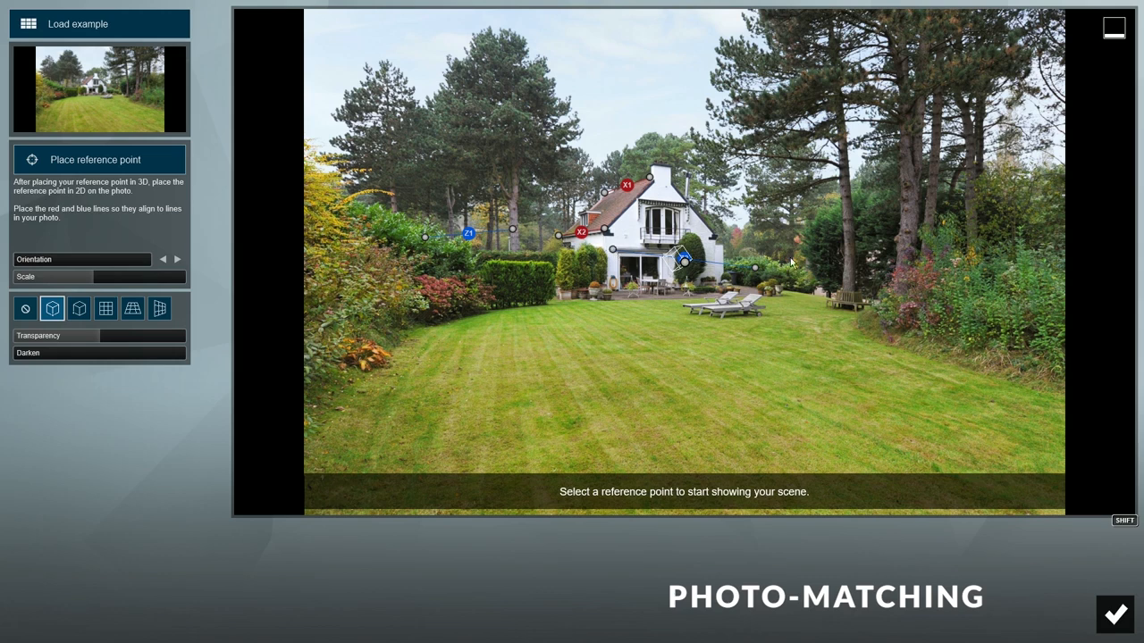
left_click_drag(791, 259, 668, 249)
left_click_drag(512, 230, 686, 204)
left_click_drag(425, 237, 684, 205)
Step: Extend the red and blue perspective lines far beyond the house towards the photo's outer edges for a finer alignment
left_click_drag(612, 249, 281, 279, "shift")
mouse_move(604, 192)
left_mouse_down()
mouse_move(283, 305)
mouse_move(279, 320)
mouse_move(302, 317)
mouse_move(351, 265)
mouse_move(339, 267)
left_mouse_up()
mouse_move(685, 204)
left_mouse_down()
mouse_move(1097, 214)
mouse_move(1093, 236)
left_mouse_up()
mouse_move(668, 248)
left_mouse_down()
mouse_move(1105, 267)
mouse_move(1068, 265)
left_mouse_up()
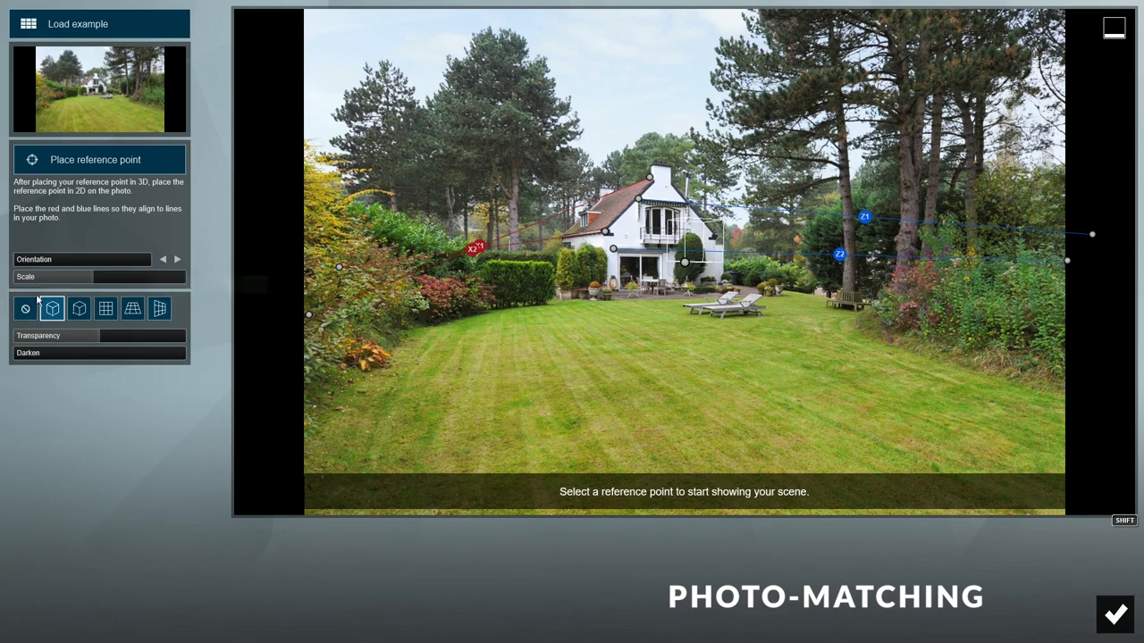
Step: Preview the right box and each plane grid as photo-matching guides, and turn the guide display off
left_click(78, 310)
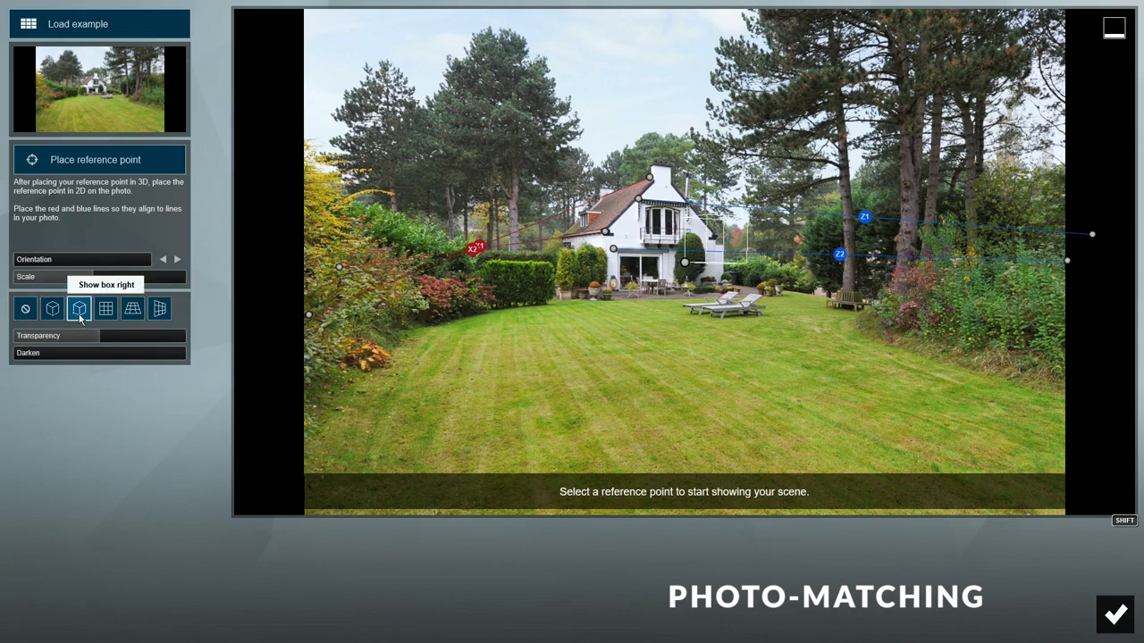
left_click(106, 310)
left_click(133, 308)
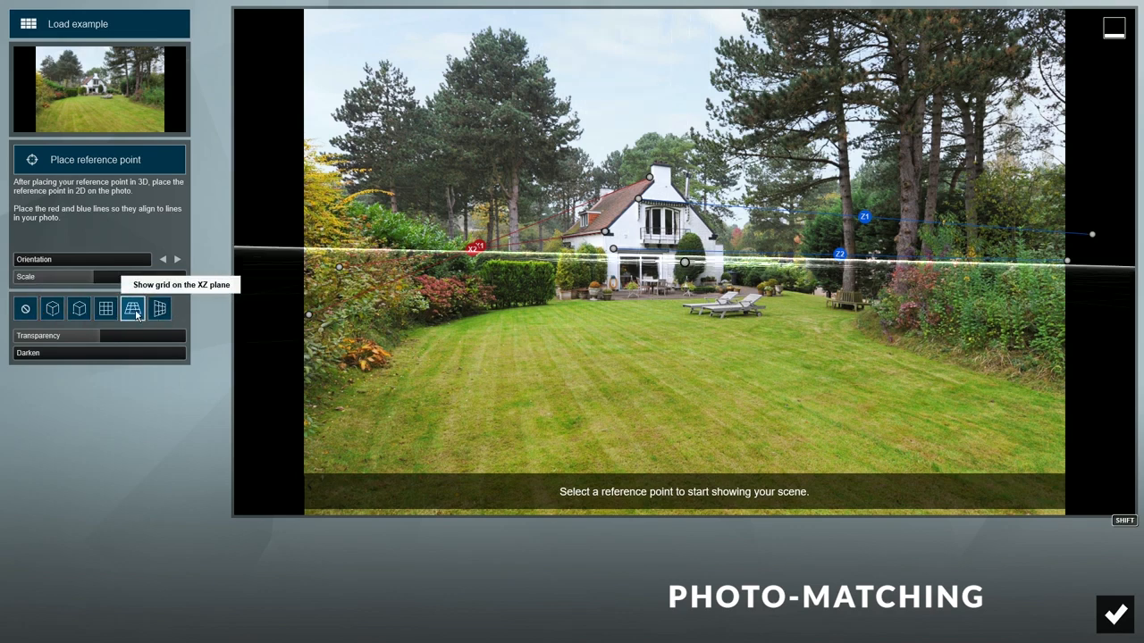
left_click(161, 310)
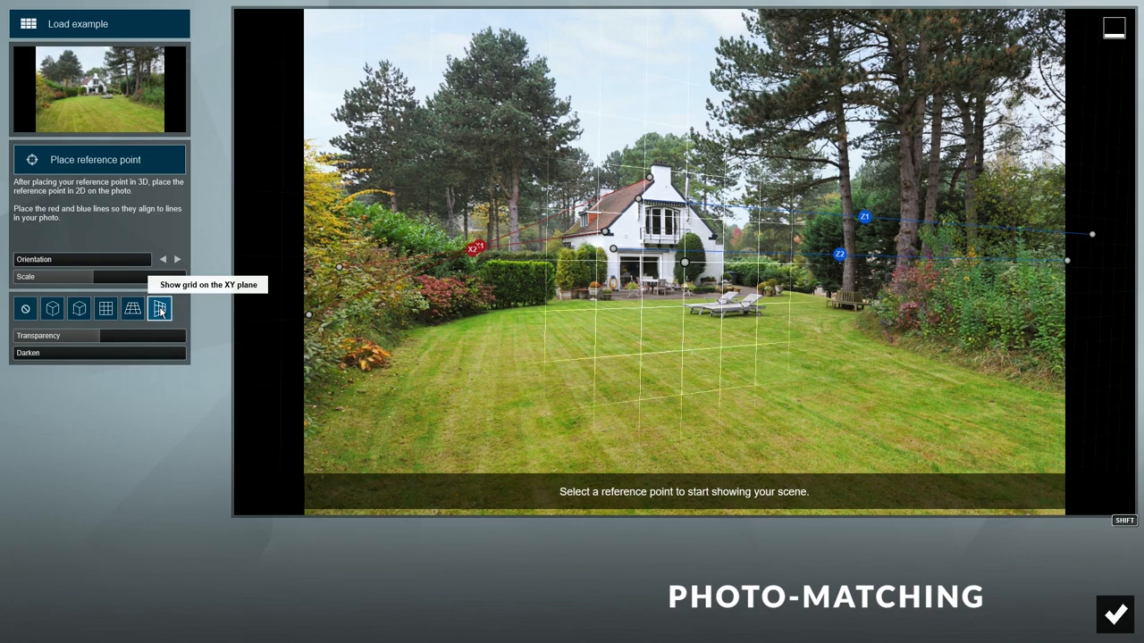
left_click(25, 310)
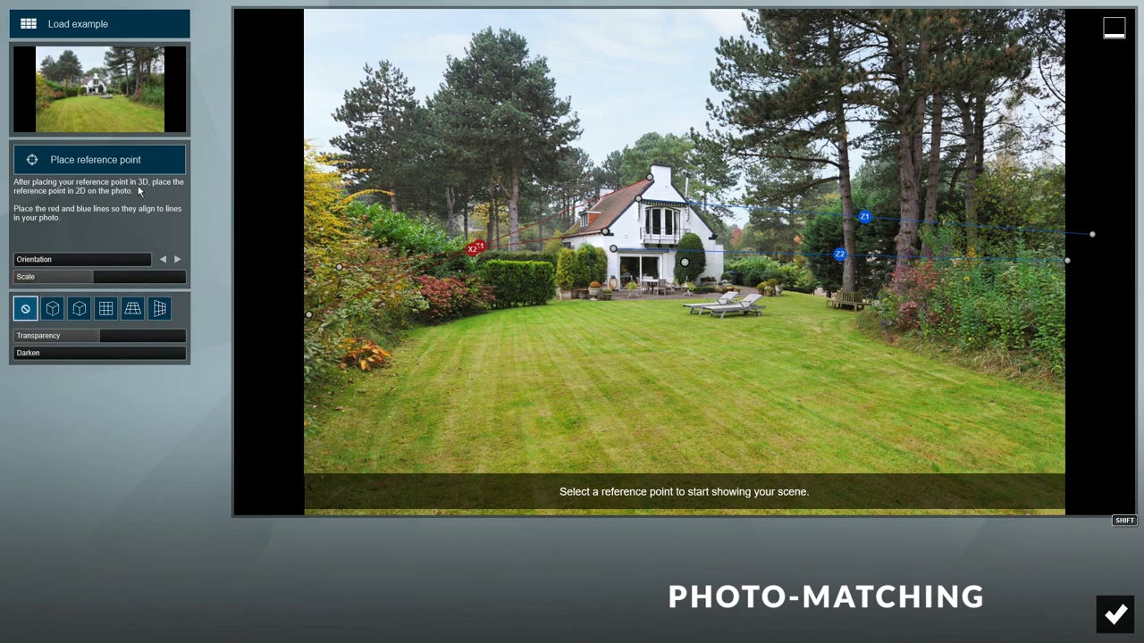
Step: Place the 3D reference point on the front corner of the villa's brick terrace and confirm it
left_click(124, 162)
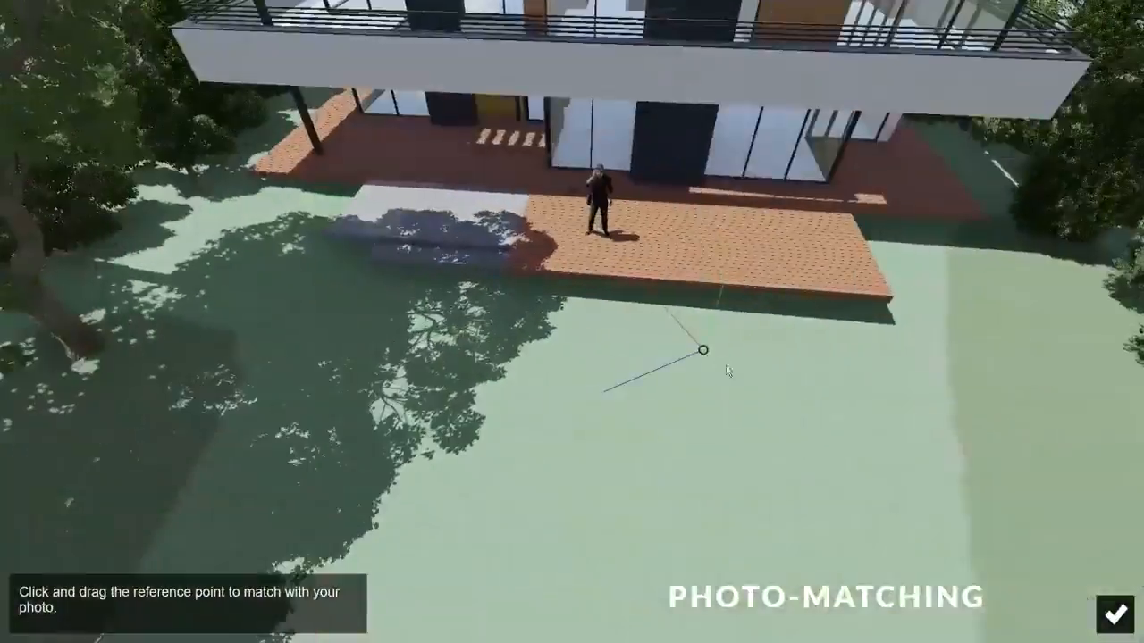
left_click_drag(704, 352, 249, 181)
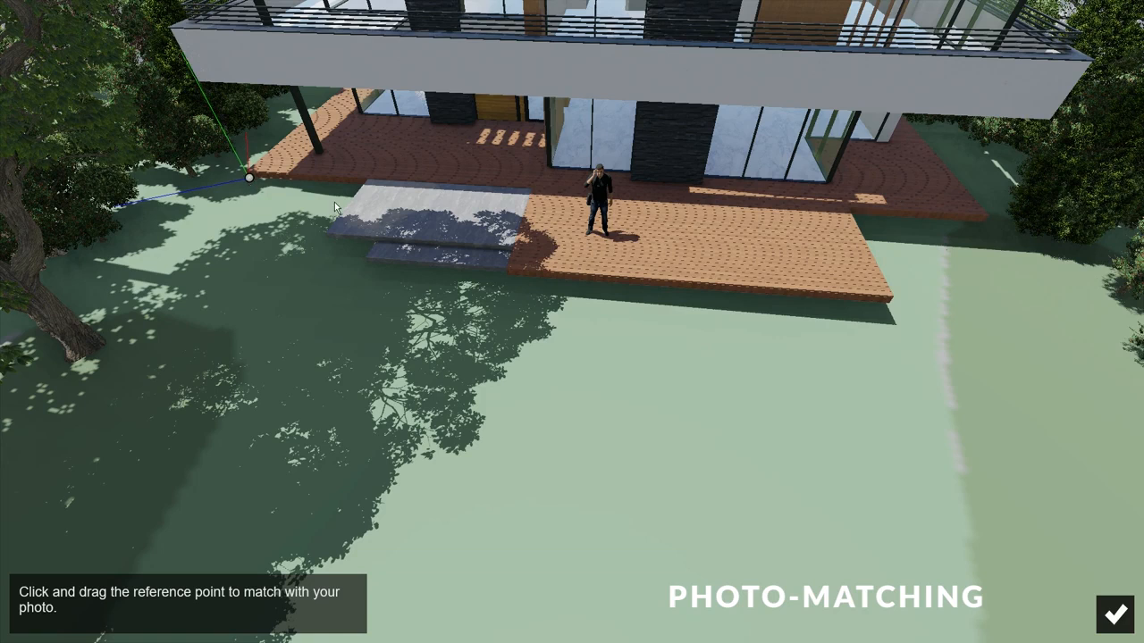
left_click(1111, 615)
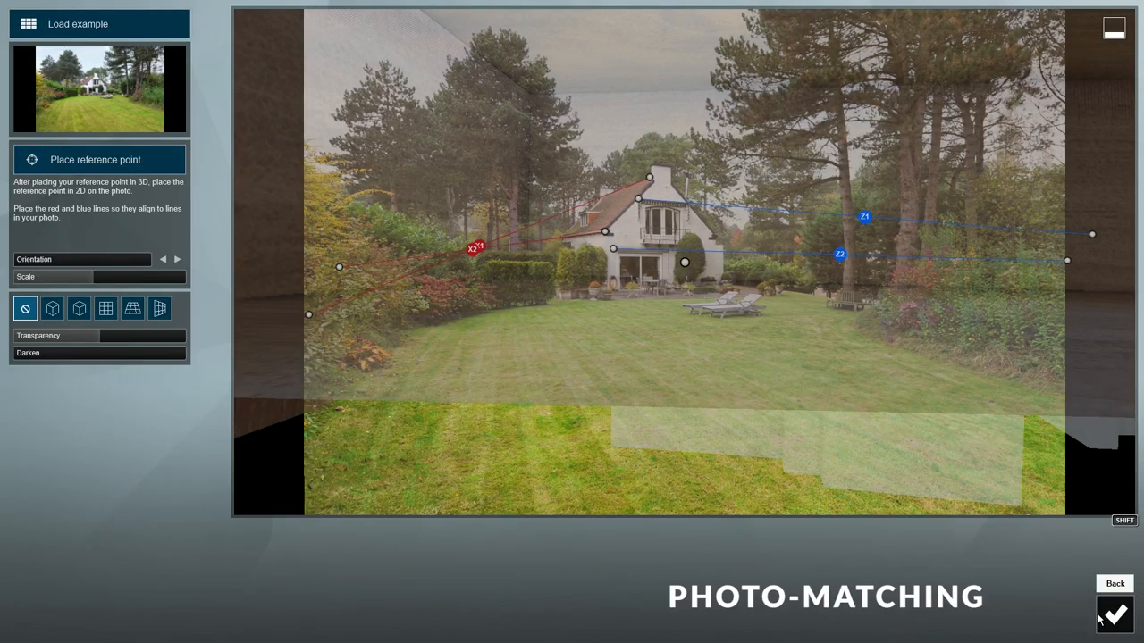
Step: Raise the photo match transparency to its maximum, set the scale to 0.3x and finish the matching
mouse_move(91, 338)
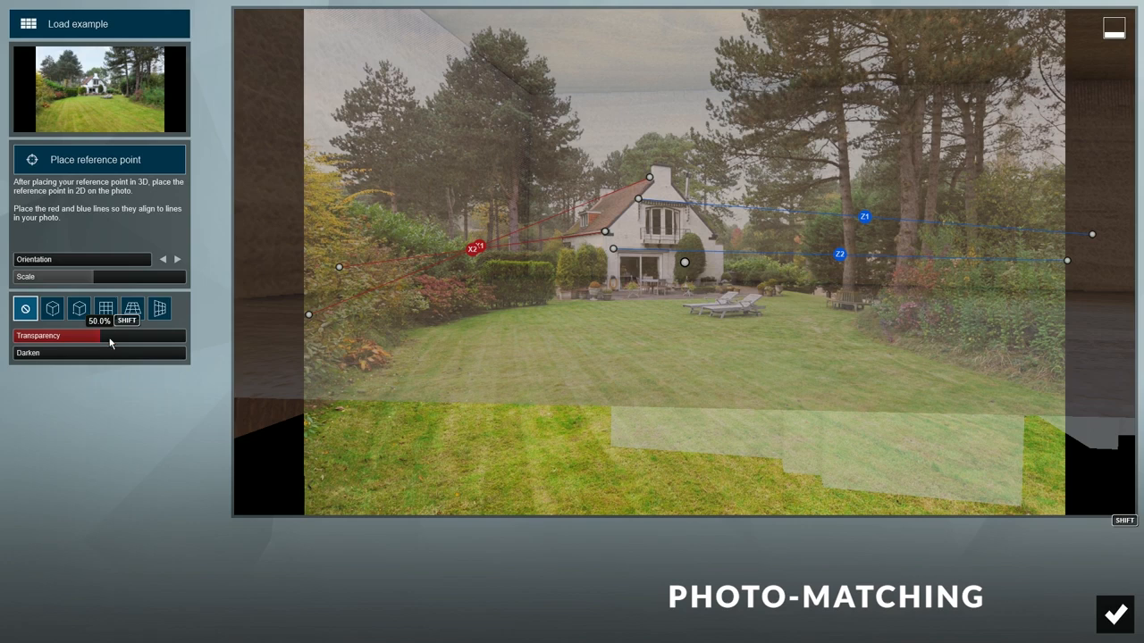
left_click_drag(107, 339, 192, 346)
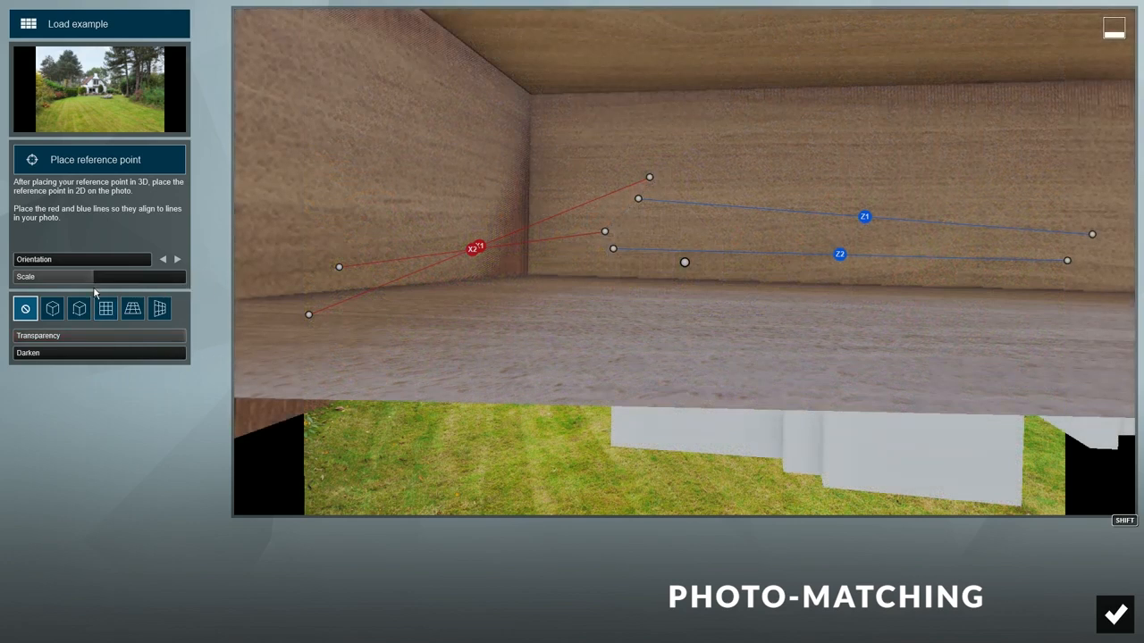
left_click_drag(93, 278, 79, 284)
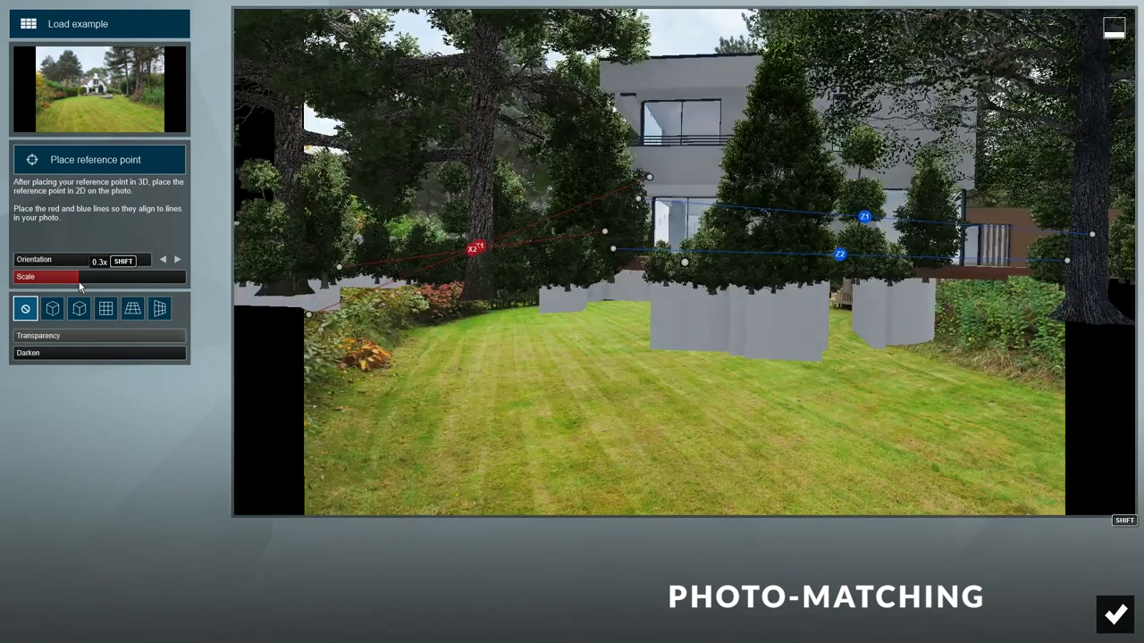
left_click(1115, 614)
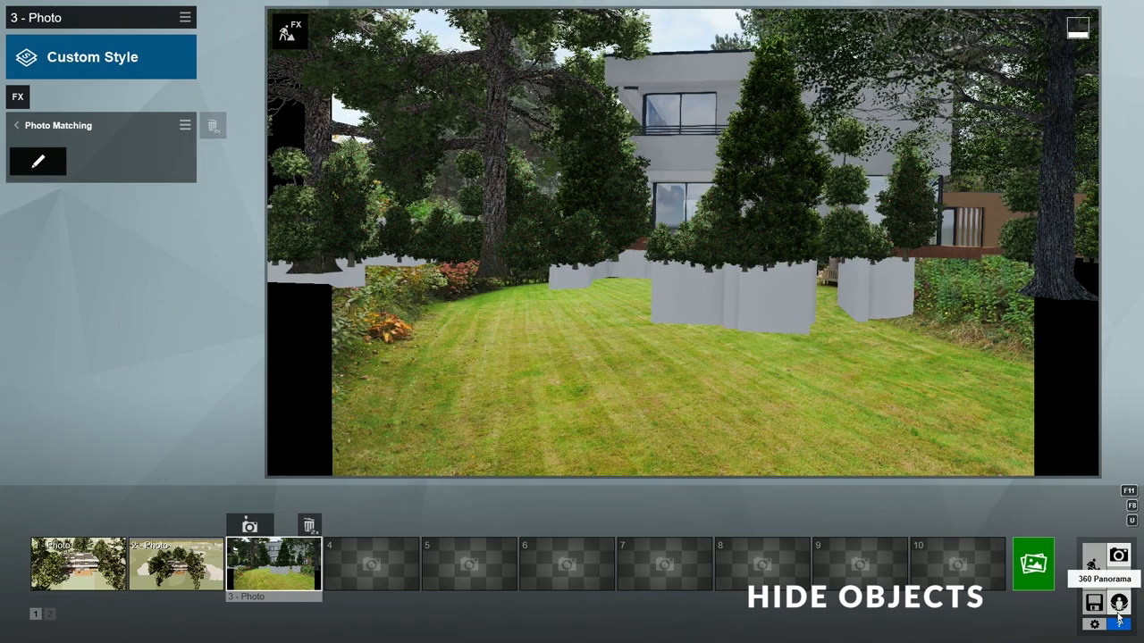
Step: Return to Build mode and select all the trees, shrubs and the person around the villa, leaving the house unselected
left_click(1092, 568)
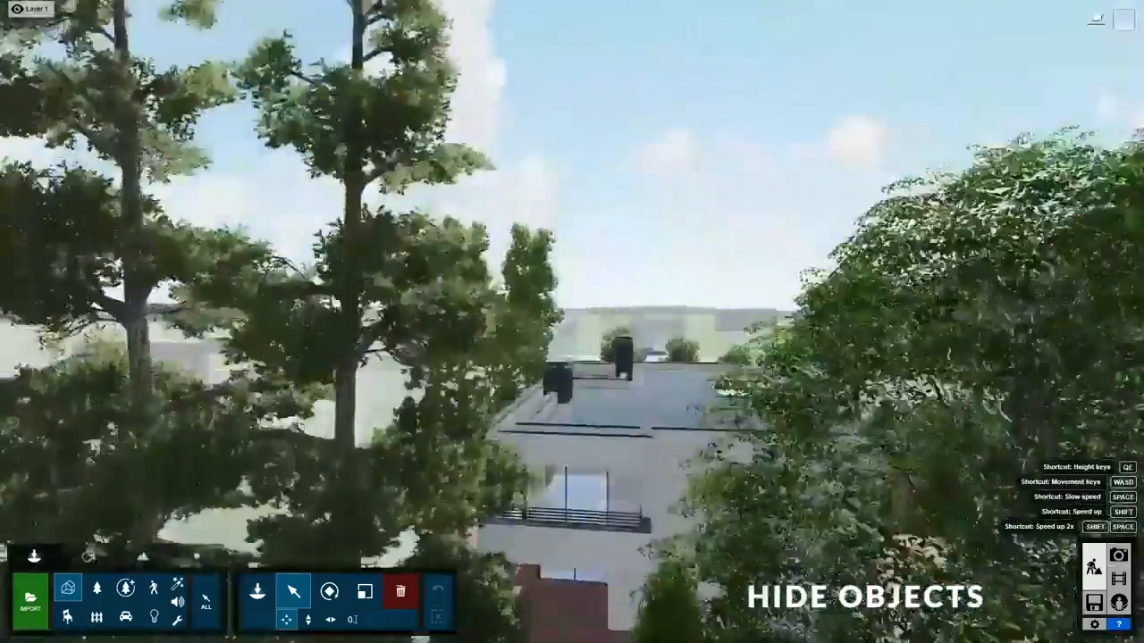
key("s")
right_click_drag(572, 321, 487, 329)
key("s")
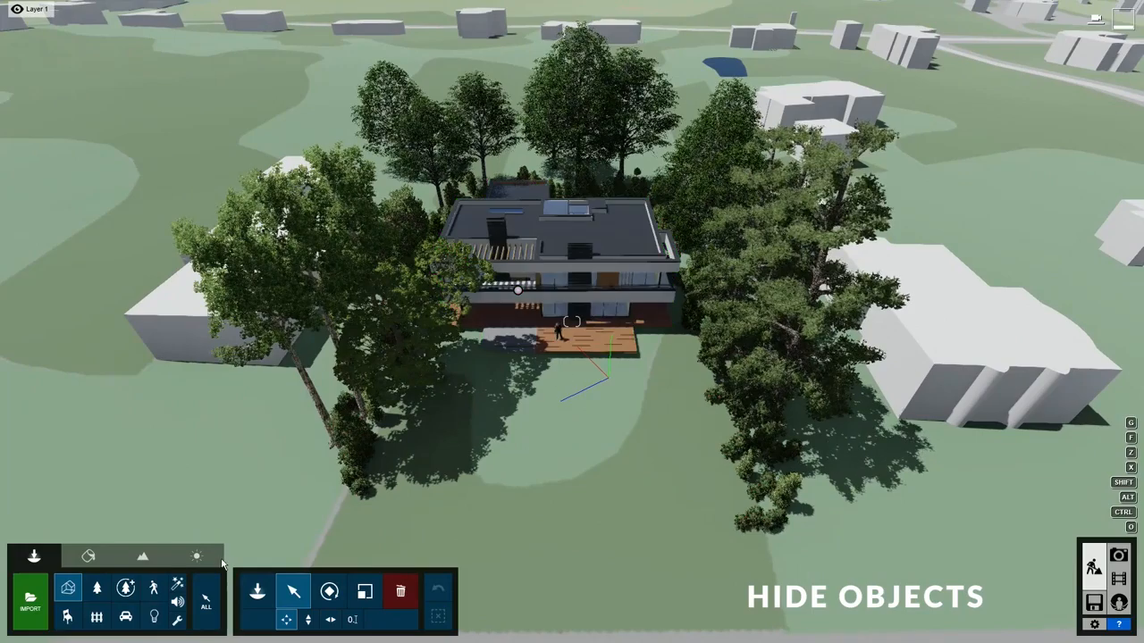
left_click(216, 604)
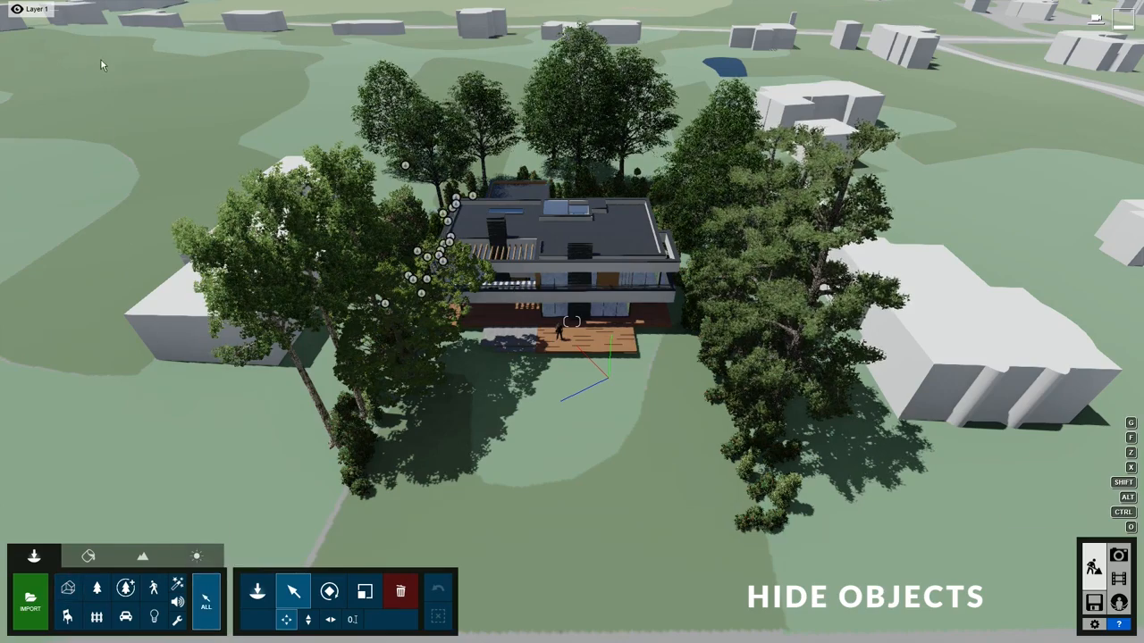
left_click_drag(117, 42, 972, 590, "ctrl")
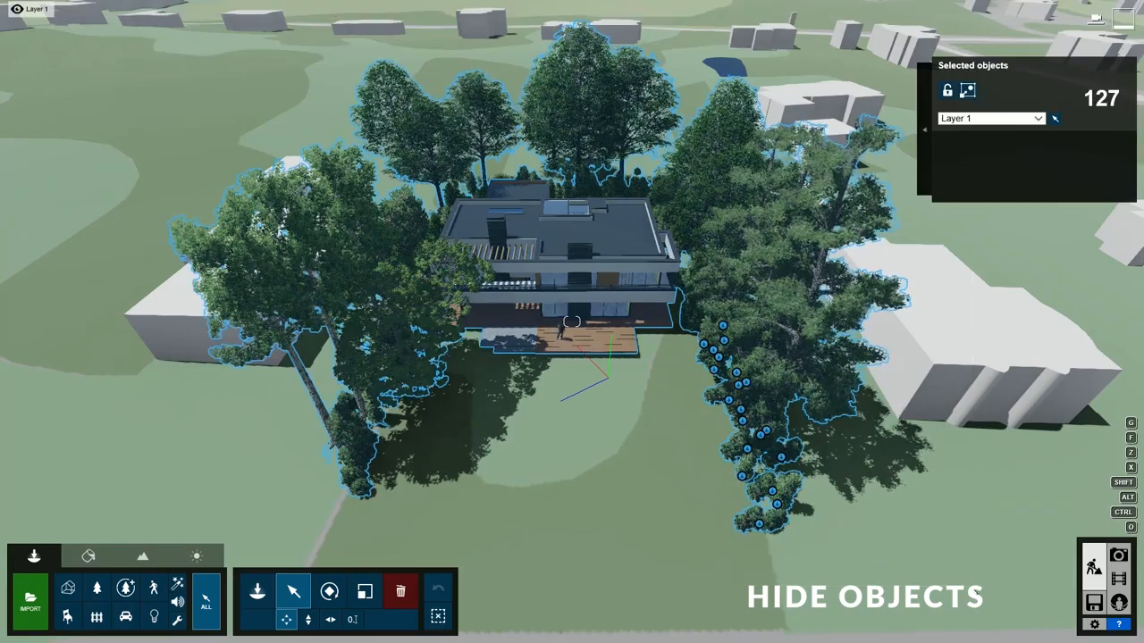
left_click(586, 300, "ctrl")
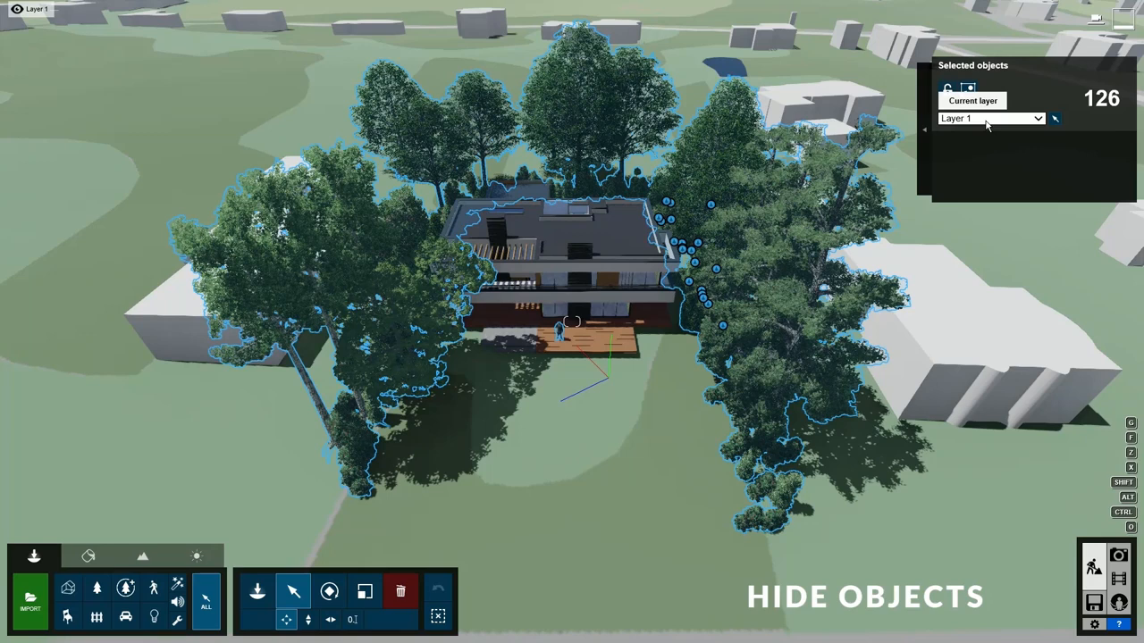
Step: Move the selected objects to Layer 2 and hide that layer
left_click(986, 121)
left_click(992, 148)
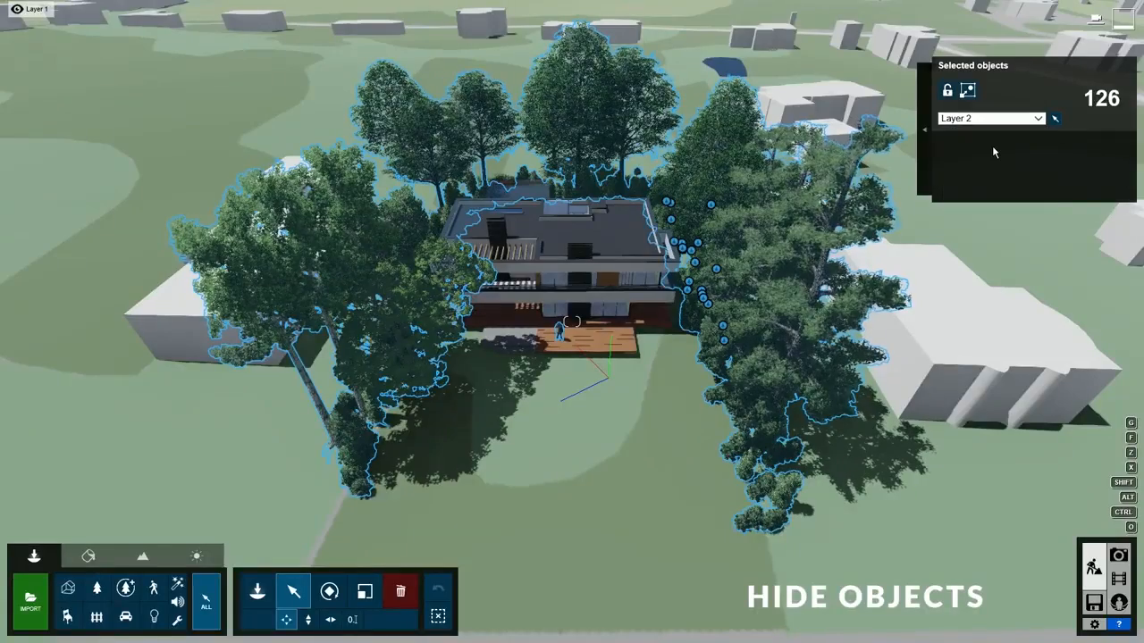
mouse_move(70, 8)
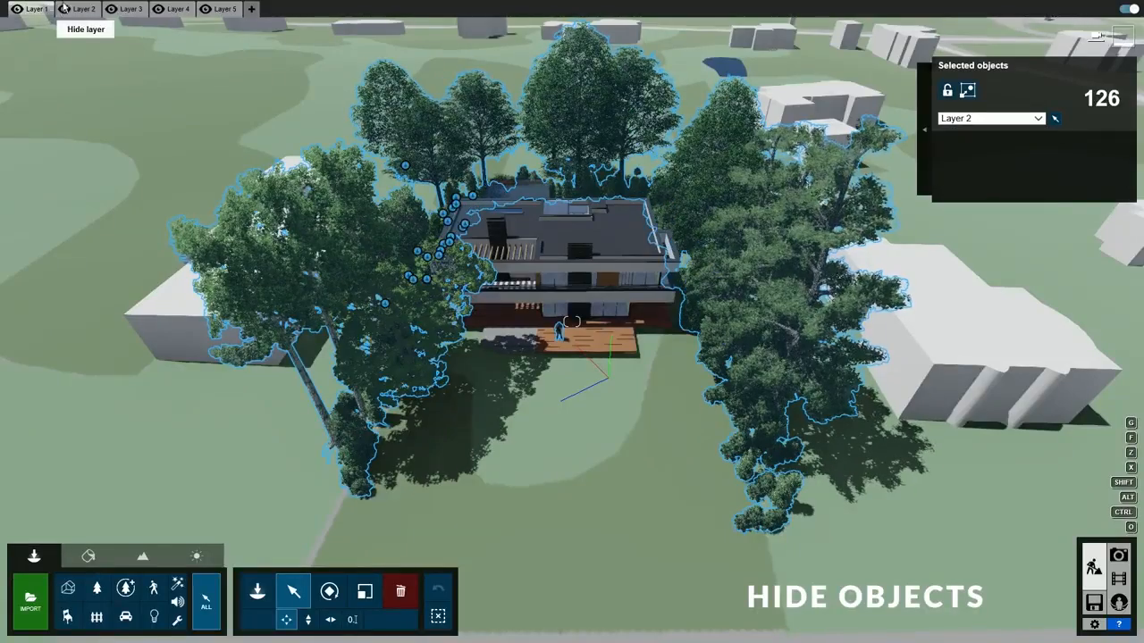
left_click(65, 8)
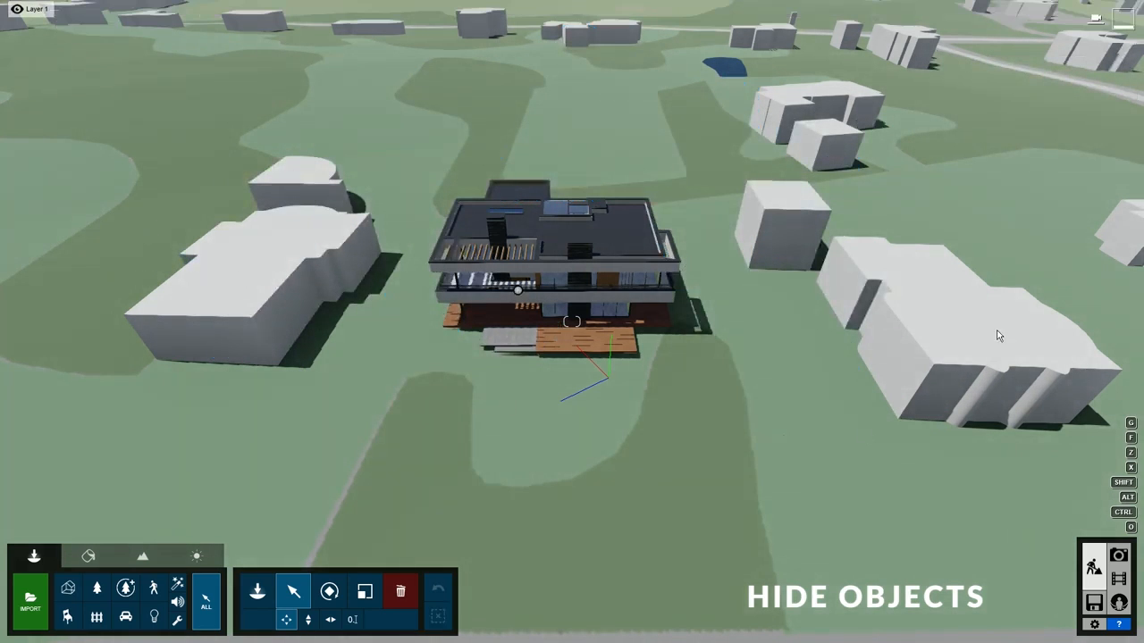
Step: Hide the OpenStreetMap buildings around the villa and return to Photo mode
left_click(142, 555)
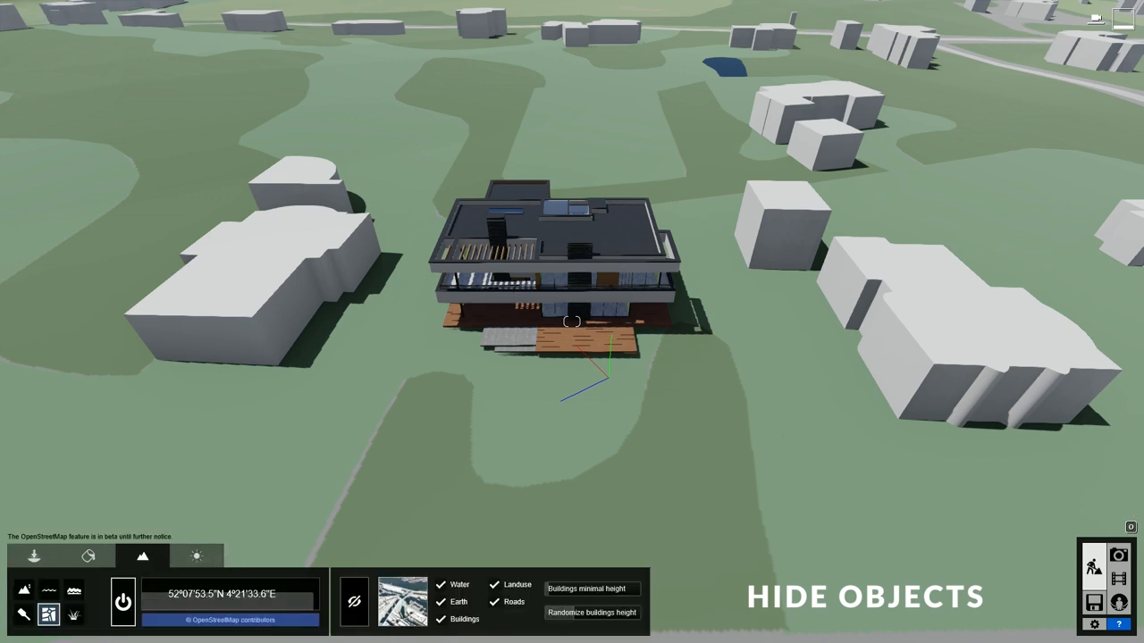
left_click(442, 620)
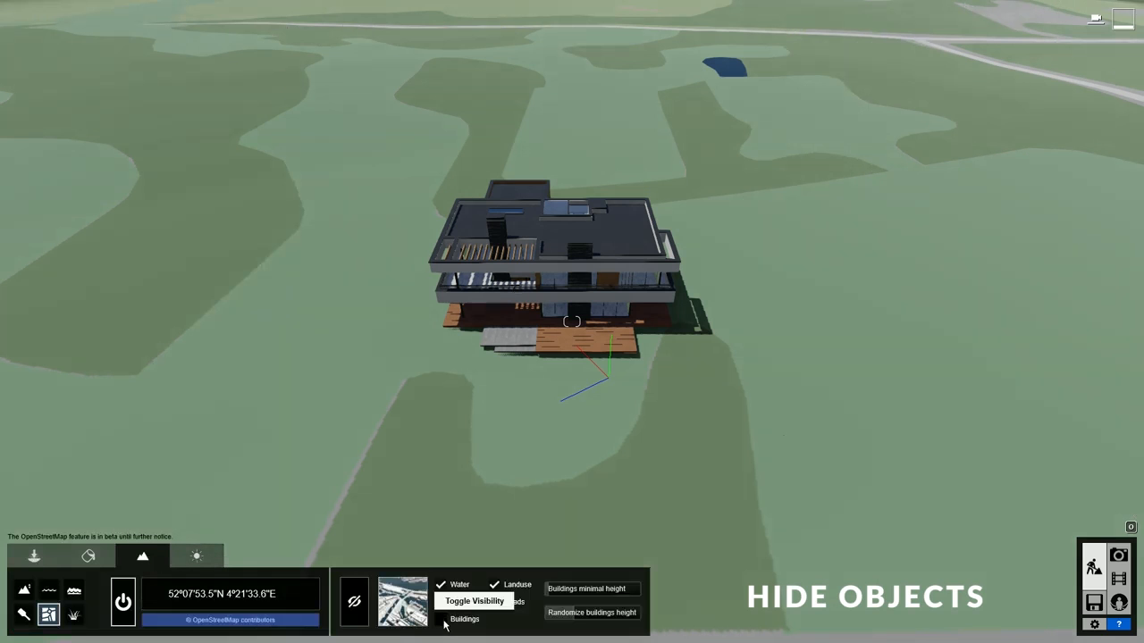
left_click(1117, 556)
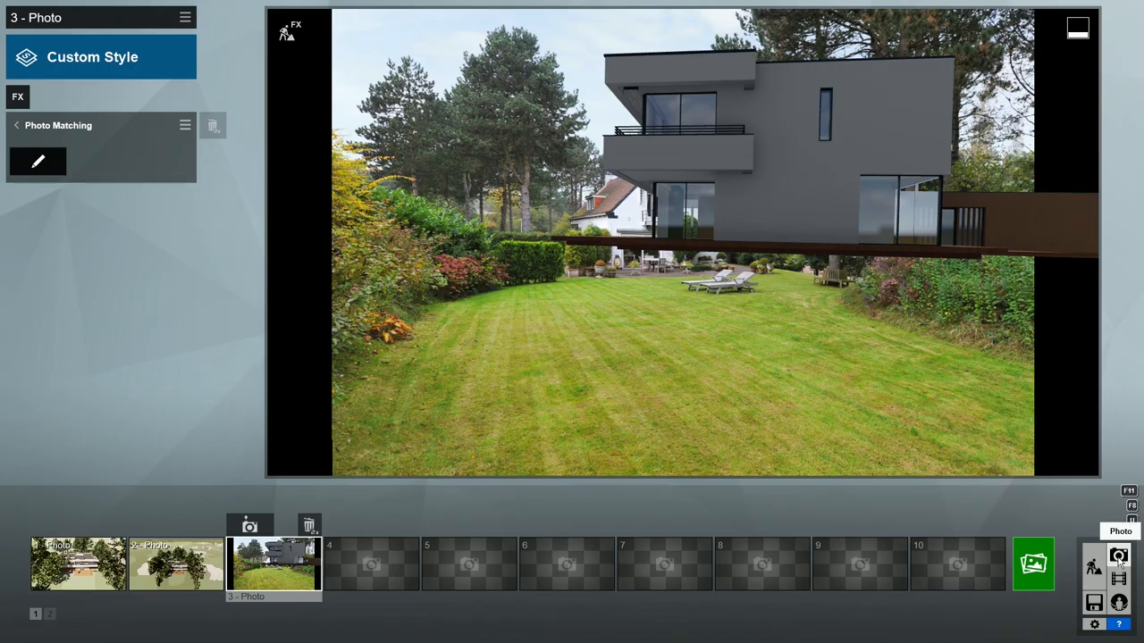
Step: Reopen the photo matching, turn the villa's orientation to about 98.2° and move its reference point onto the far edge of the lawn
left_click(39, 158)
left_click(75, 279)
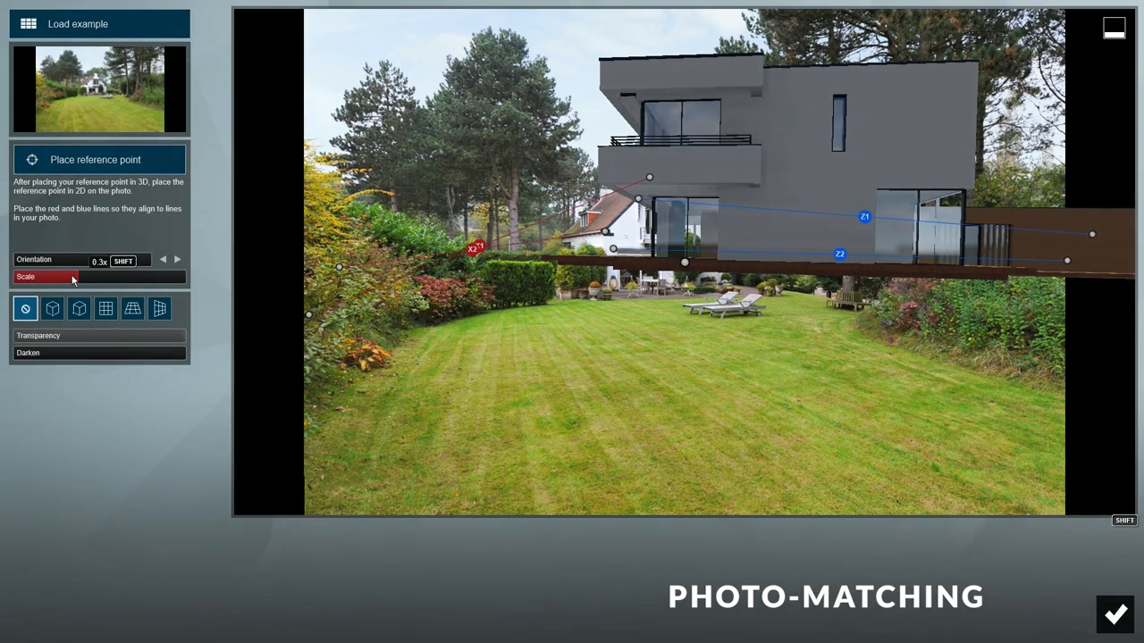
left_click_drag(75, 281, 54, 268)
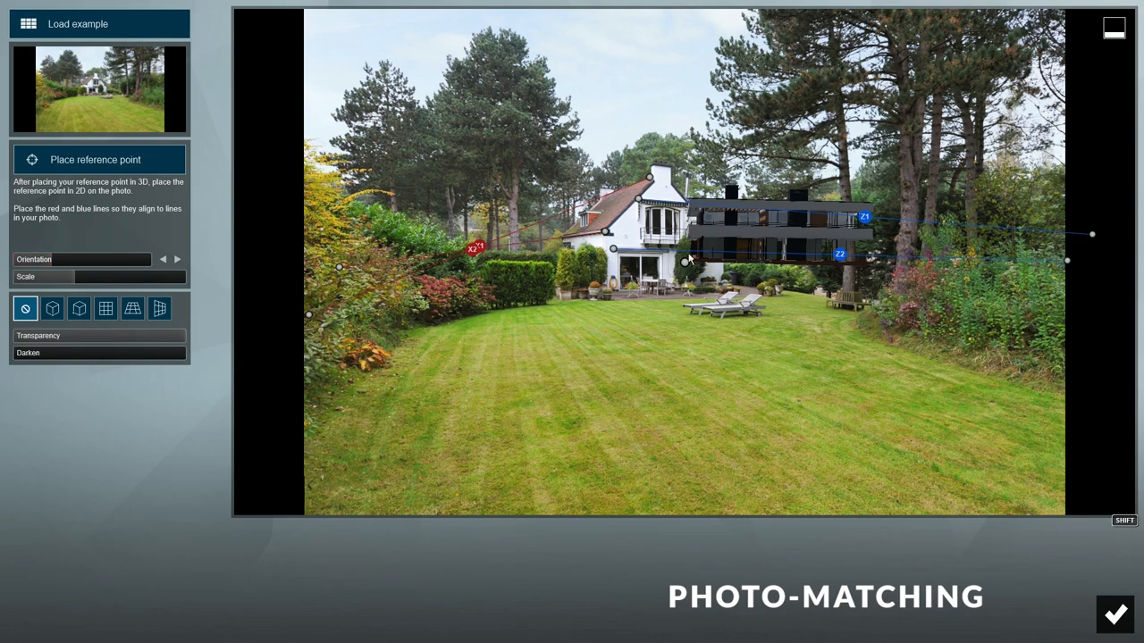
left_click_drag(686, 260, 562, 301)
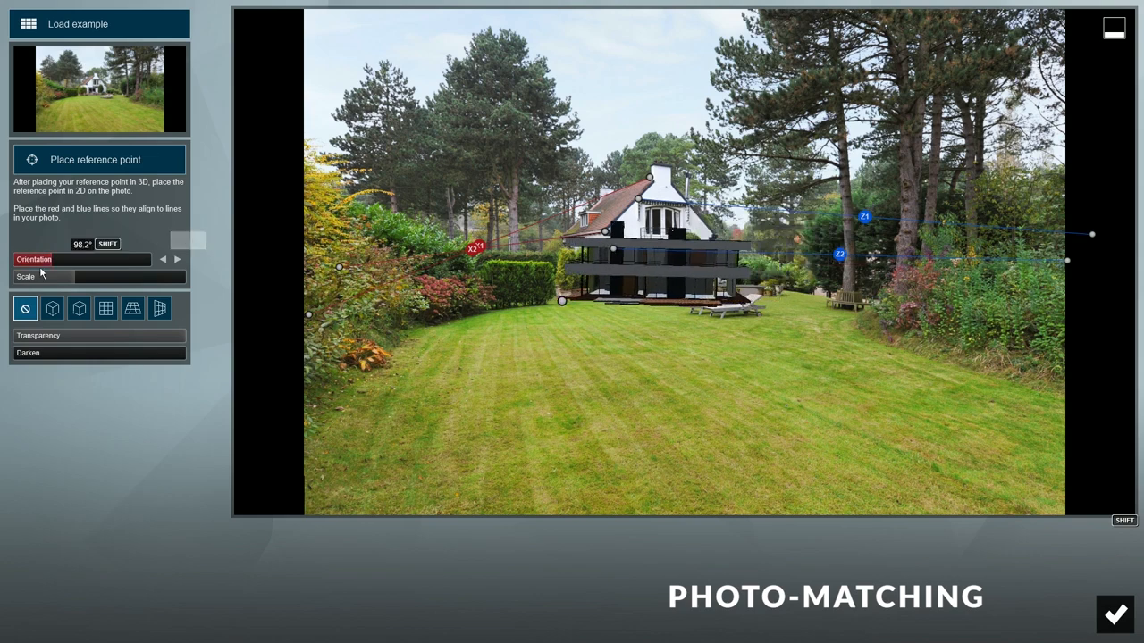
Step: Rotate the villa further towards the lawn, set its scale to about 0.4x and shift the reference point so it covers the white house
left_click_drag(42, 274, 64, 268)
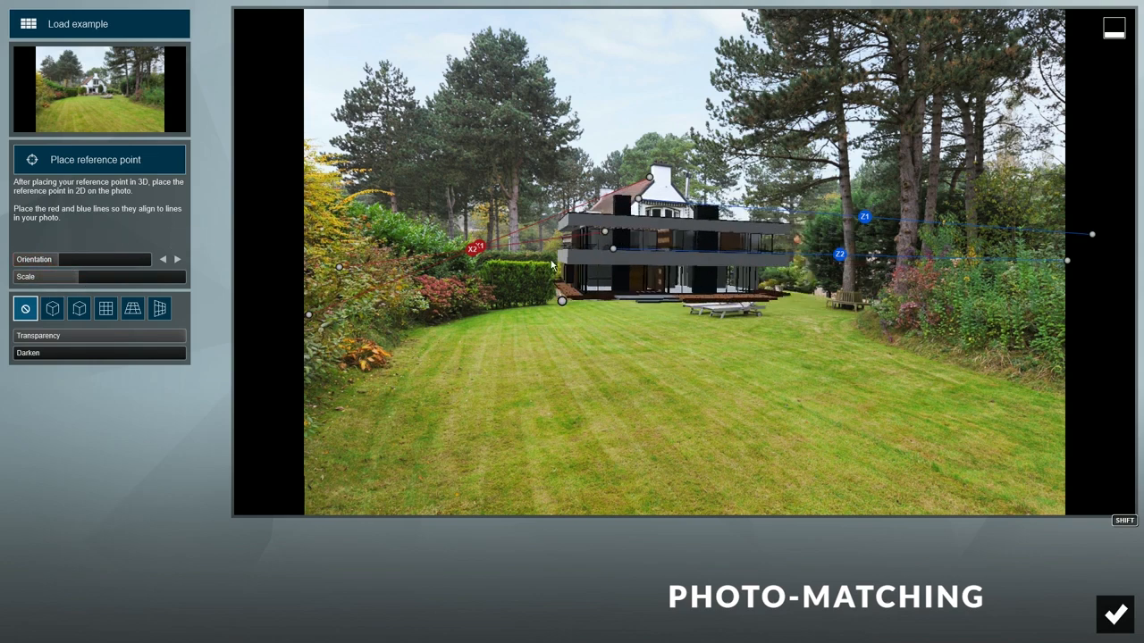
left_click_drag(561, 301, 519, 307)
left_click_drag(76, 277, 84, 282)
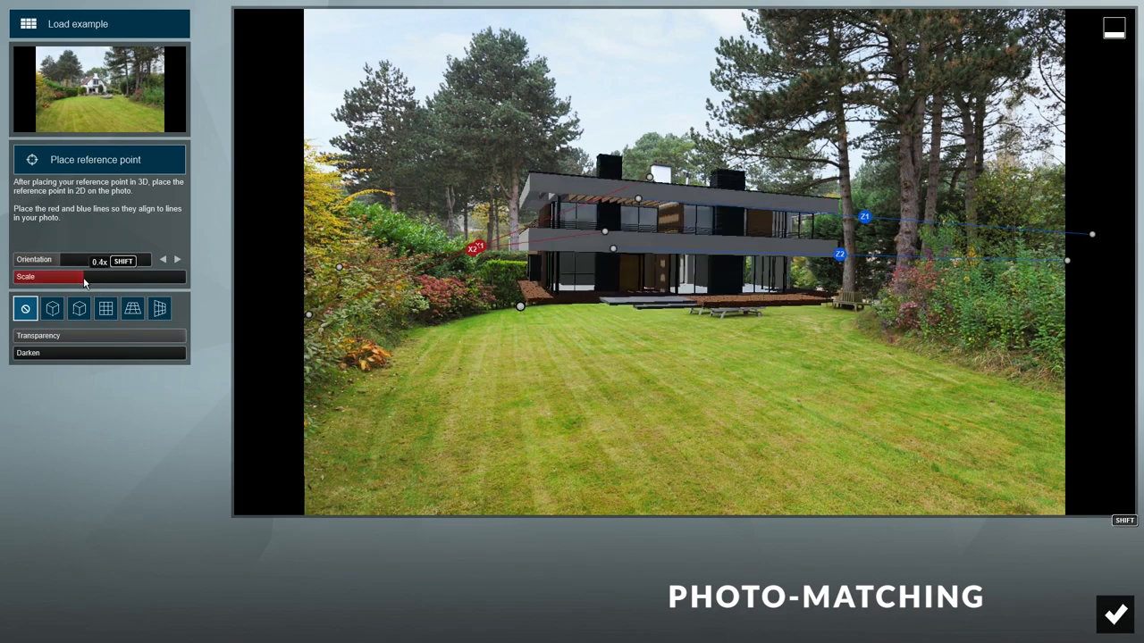
left_click_drag(520, 306, 503, 317)
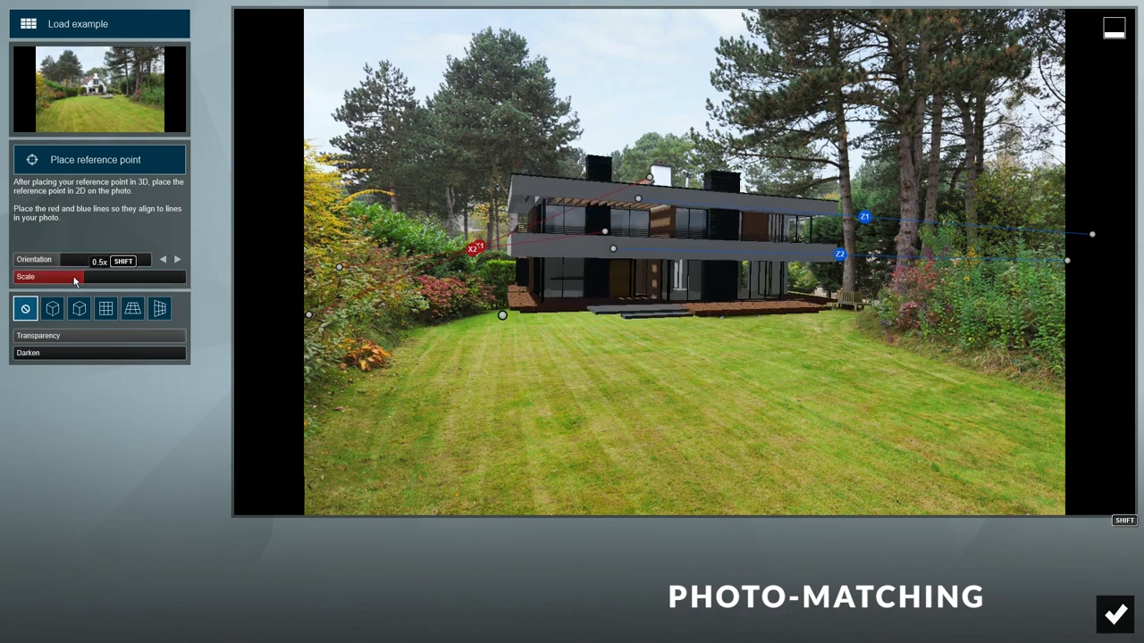
Step: Fine-tune the photo match scale to about 0.45x and finish the matching, returning to the effects list
left_click_drag(75, 281, 83, 282)
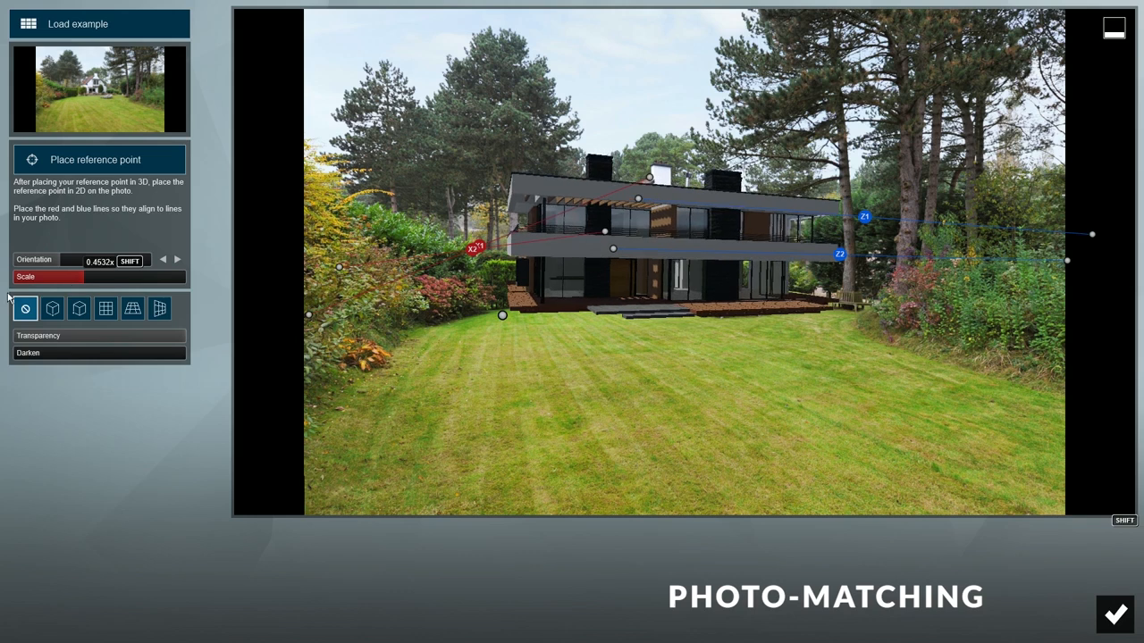
left_click_drag(9, 297, 23, 298)
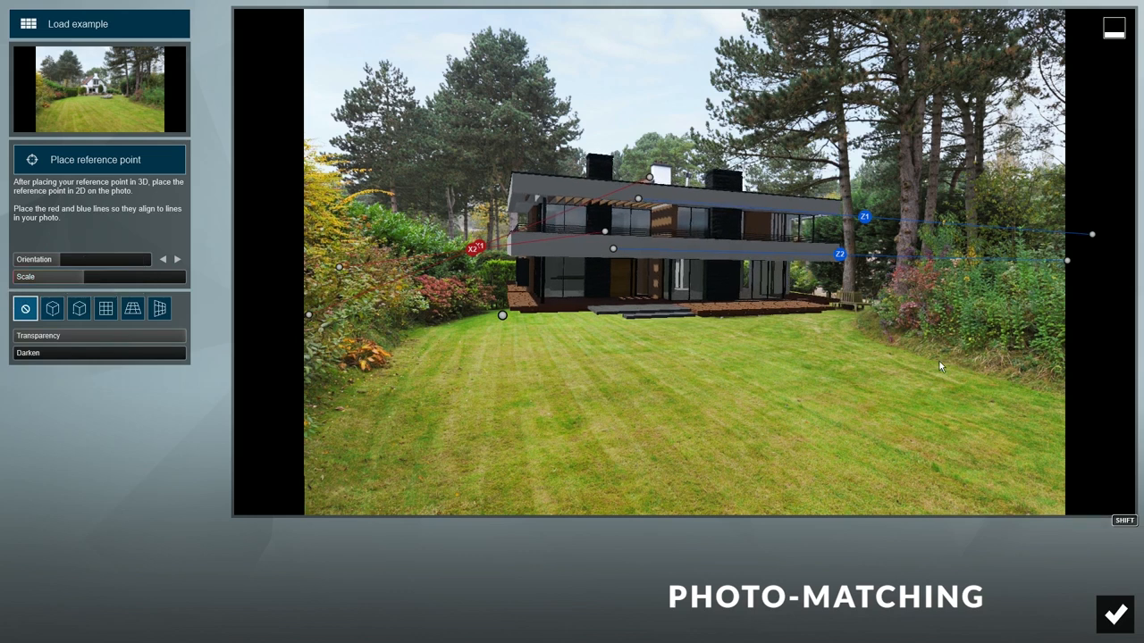
left_click(1115, 614)
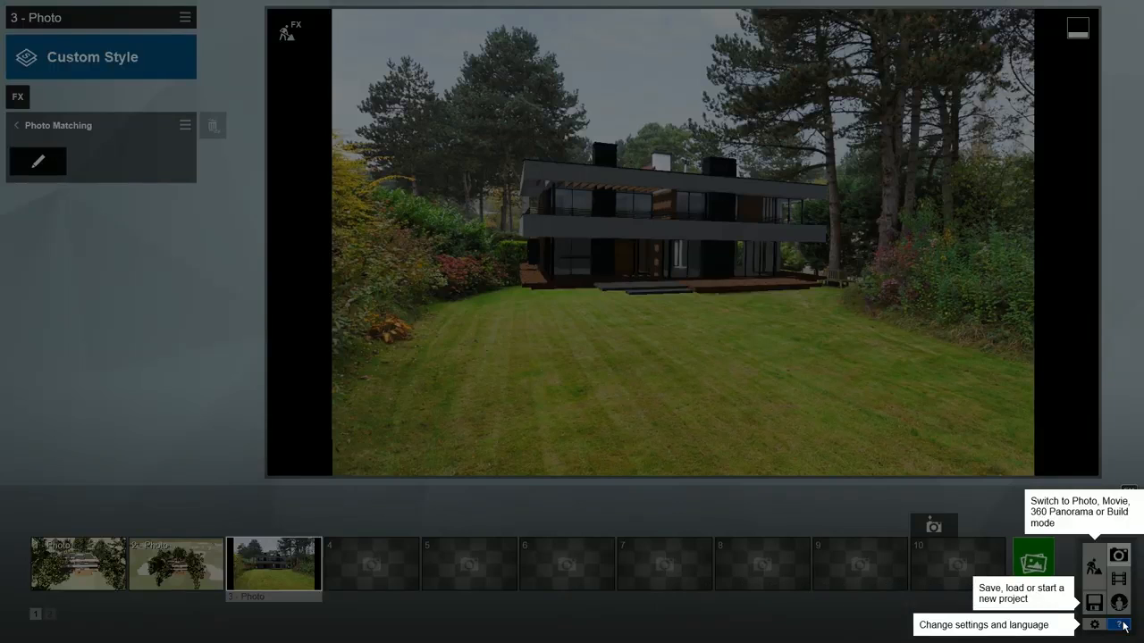
left_click(37, 131)
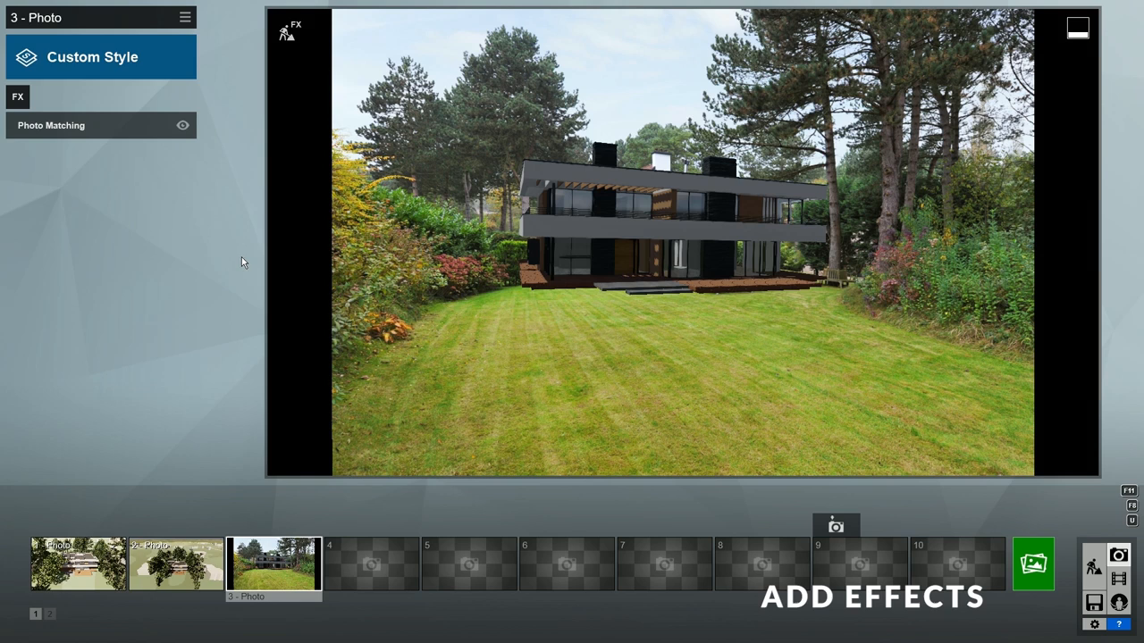
Step: Add a Real Skies effect with the Overcast 2 sky and slightly adjust its heading and brightness
left_click(17, 99)
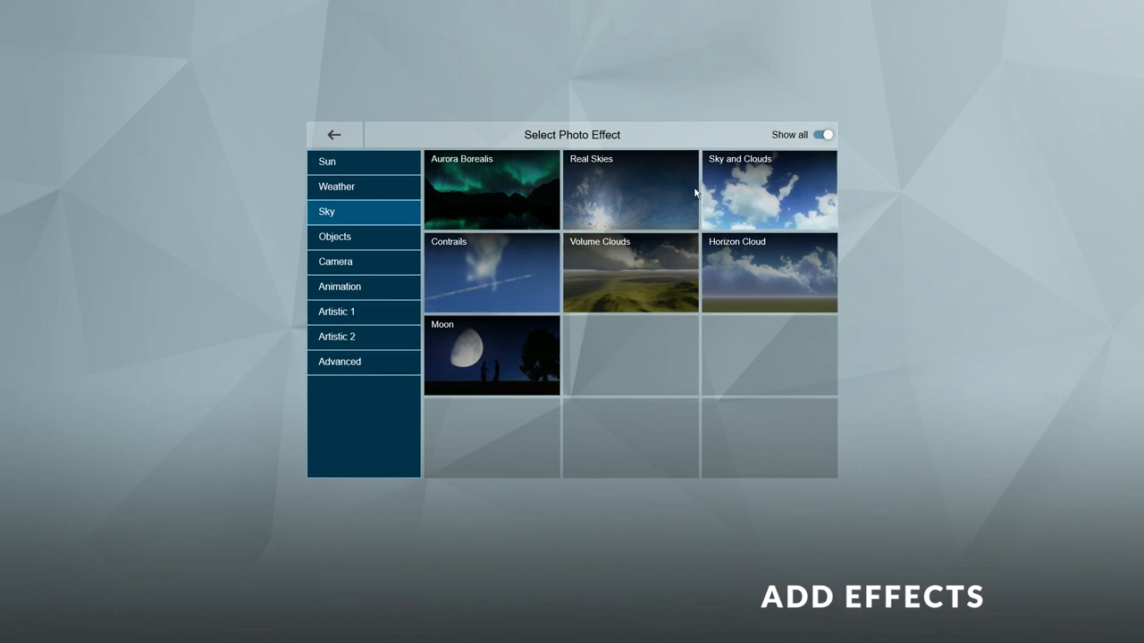
left_click(638, 203)
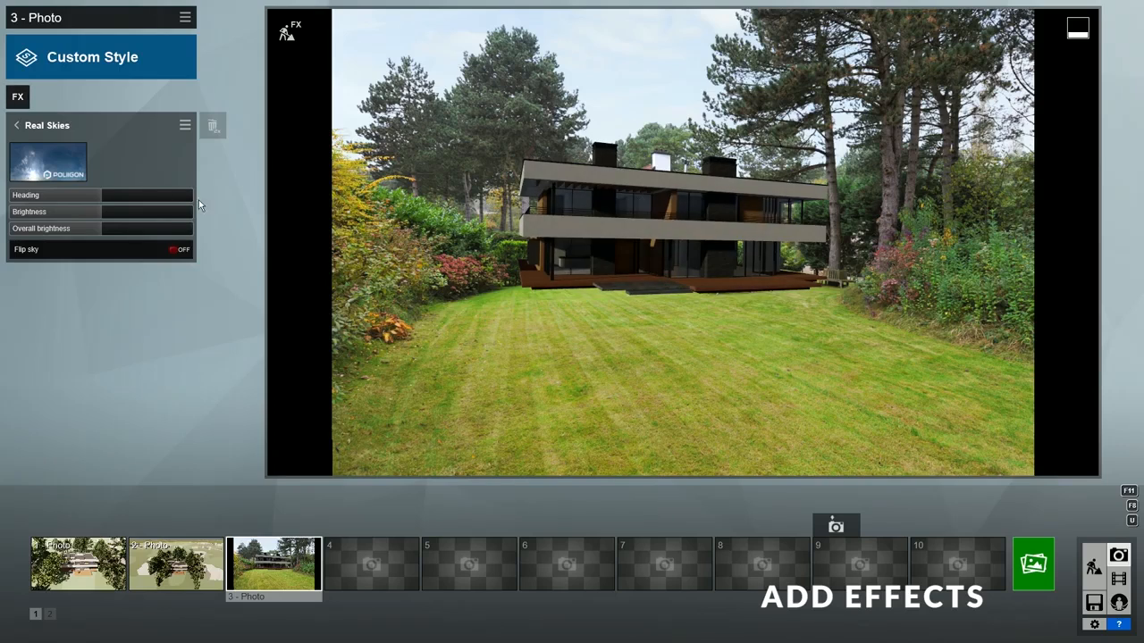
mouse_move(102, 196)
left_mouse_down()
mouse_move(76, 200)
mouse_move(130, 196)
mouse_move(99, 206)
left_mouse_up()
left_click(53, 169)
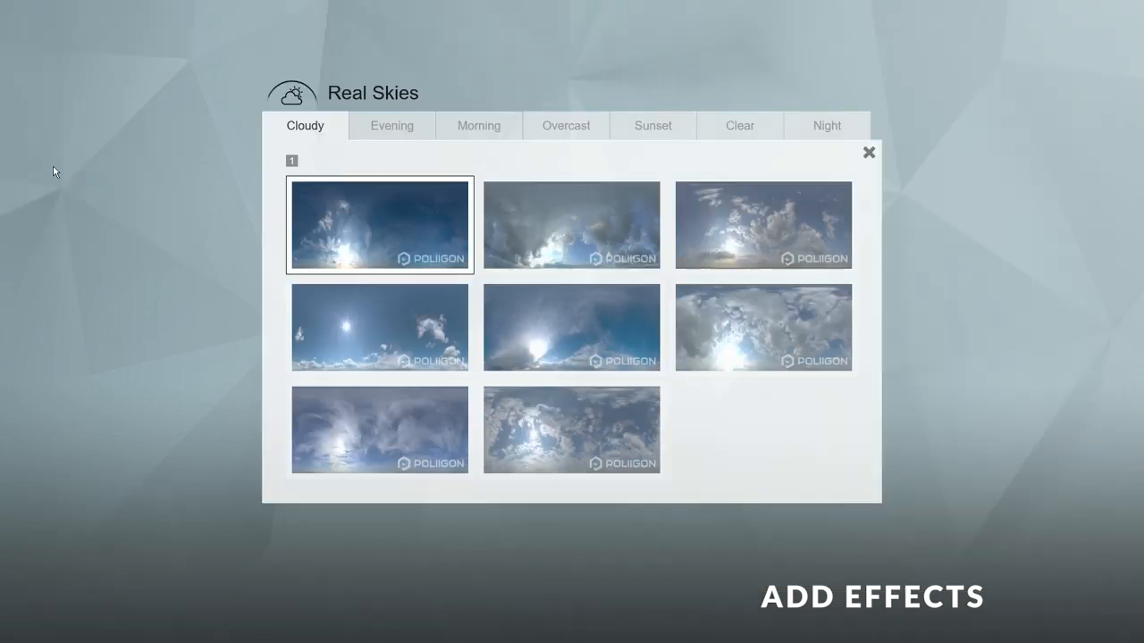
left_click(572, 128)
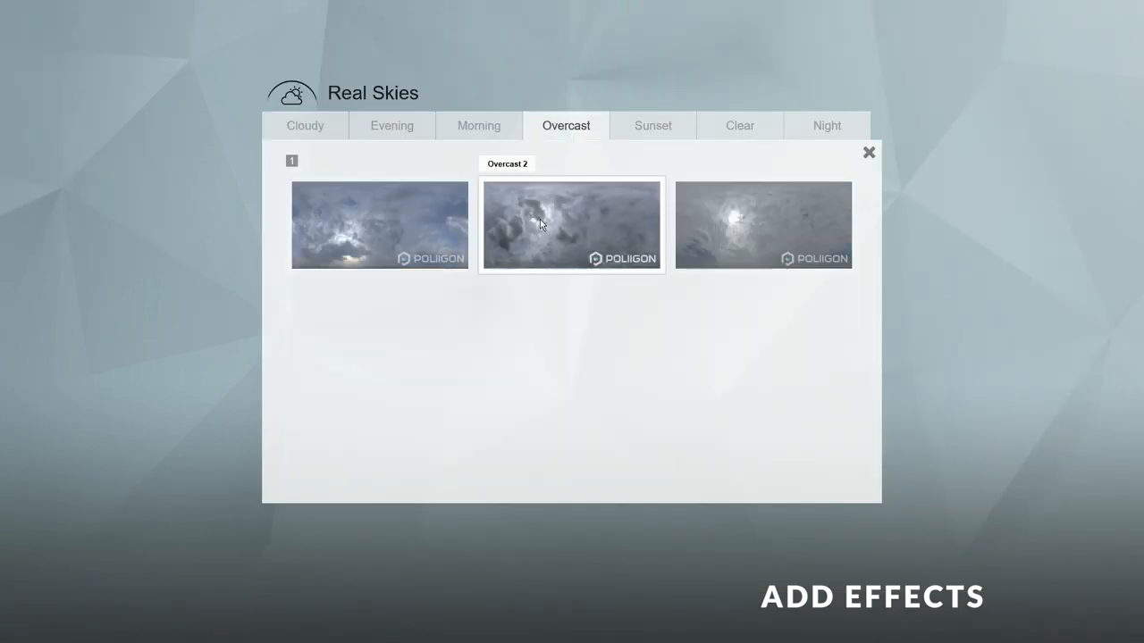
left_click(584, 220)
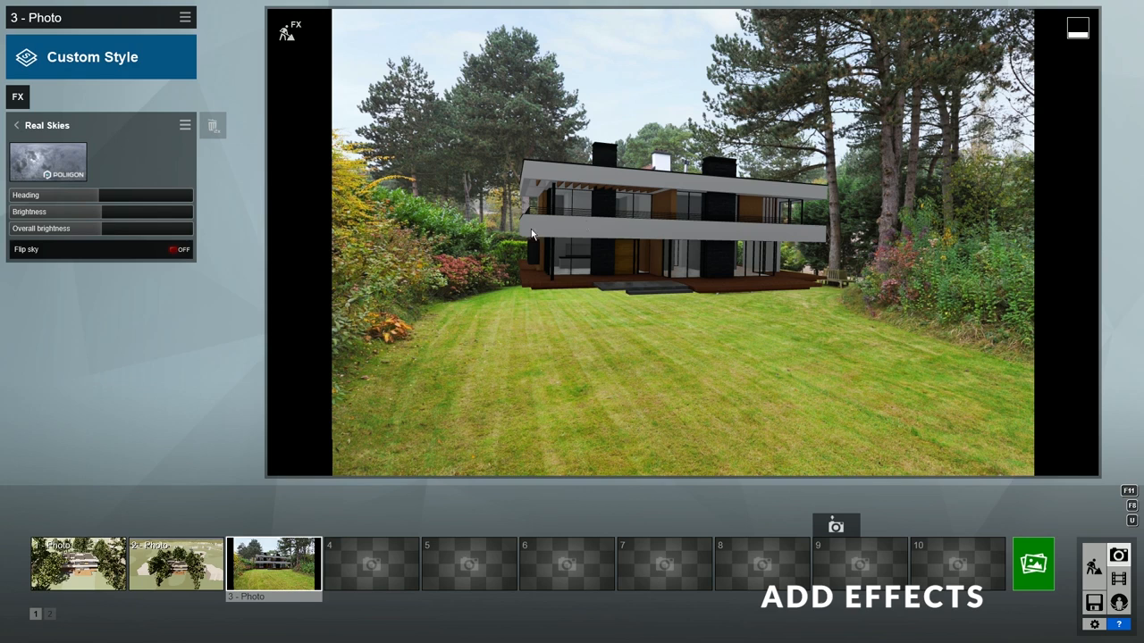
mouse_move(101, 215)
left_mouse_down()
mouse_move(217, 221)
mouse_move(103, 218)
left_mouse_up()
left_click(16, 125)
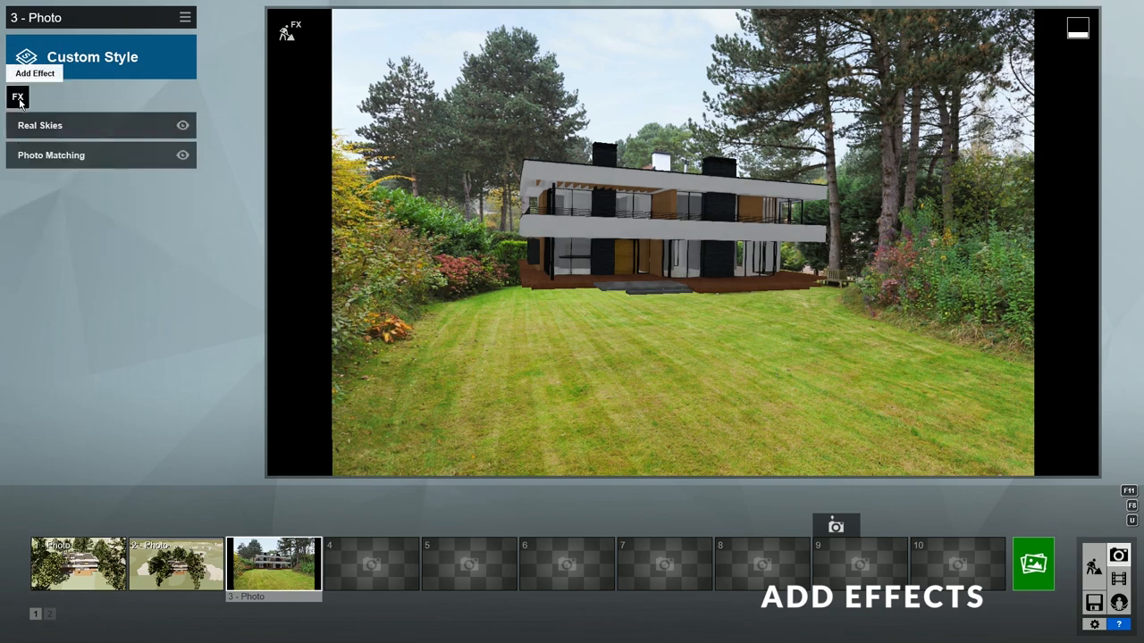
Step: Add an Exposure effect to the photo and raise the exposure to 0.8
left_click(17, 94)
left_click(357, 264)
left_click(771, 191)
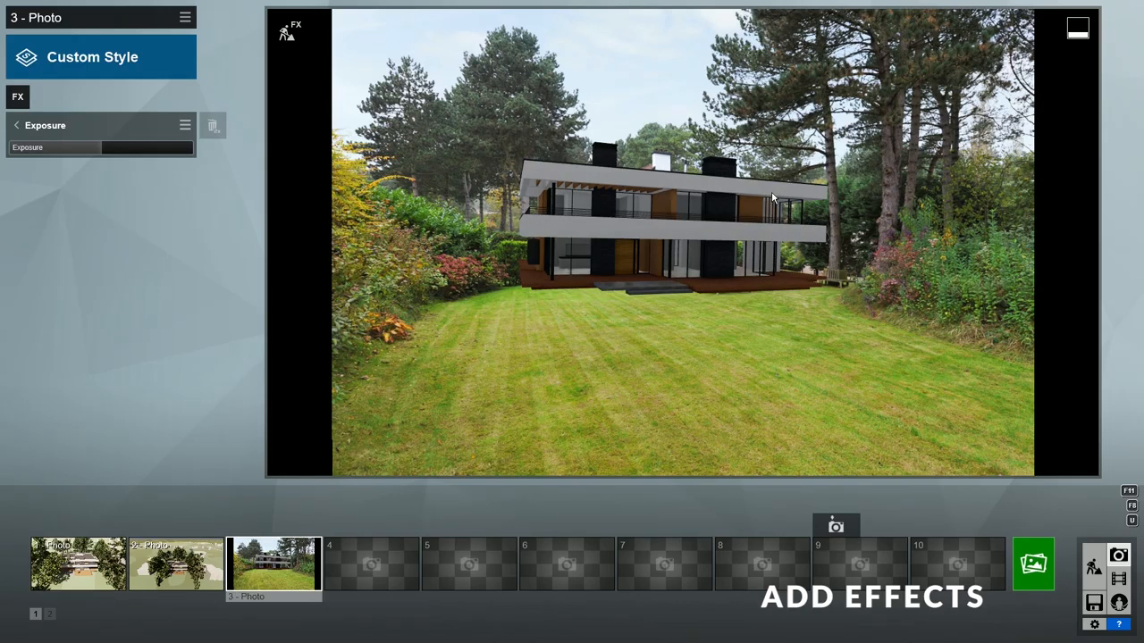
left_click_drag(100, 148, 151, 153)
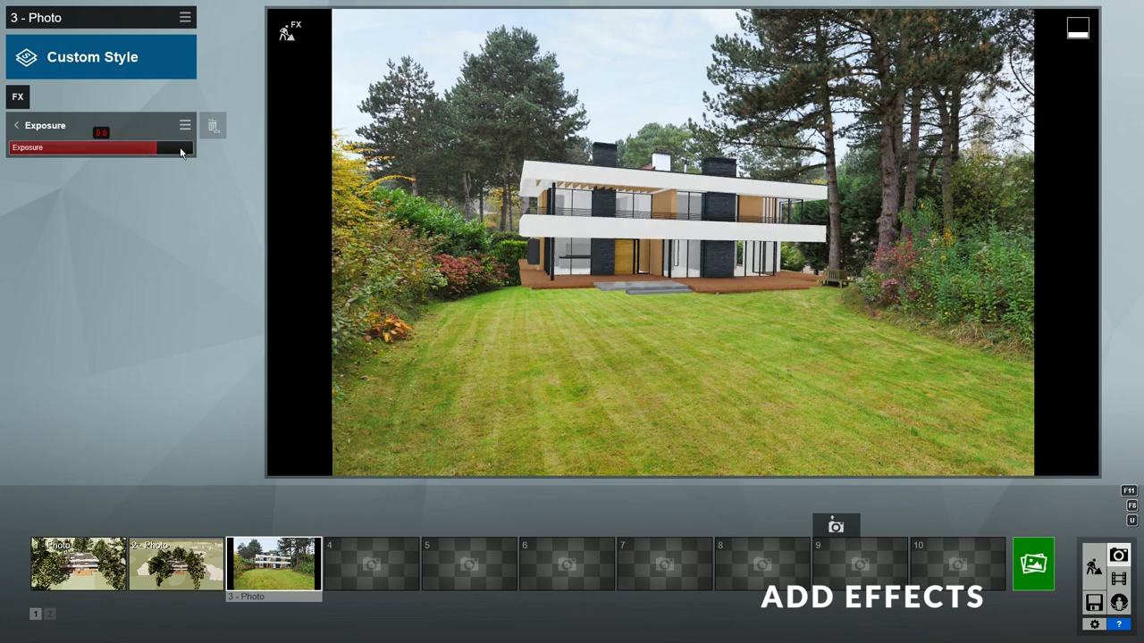
Step: Add a Sky Light effect with its default settings and compare the photo with the effect off and on
left_click(18, 95)
left_click(357, 362)
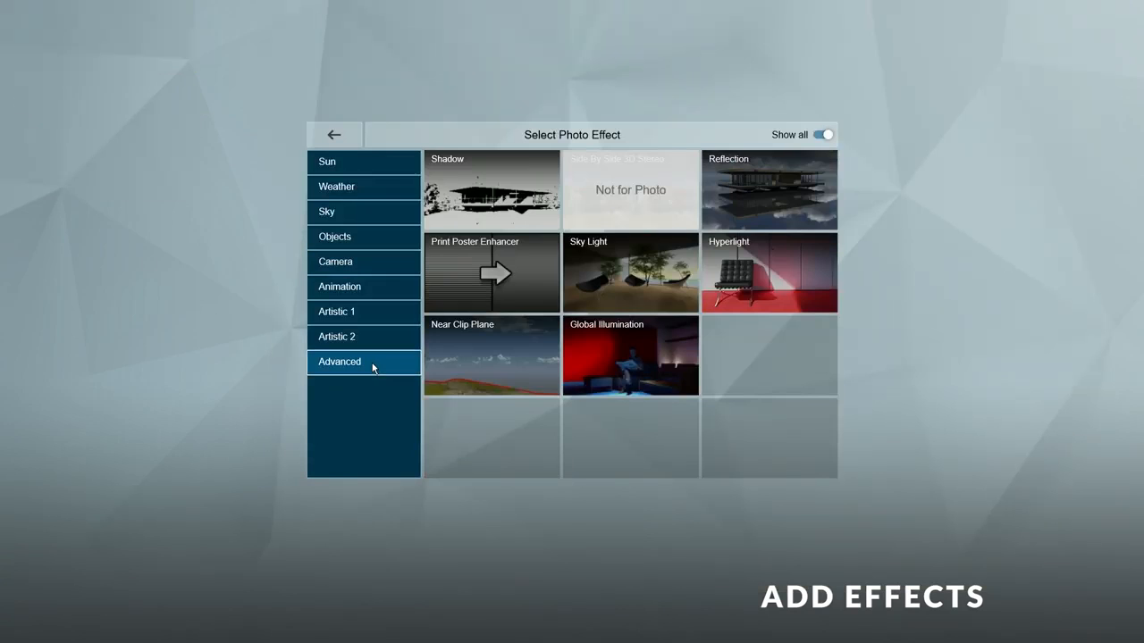
left_click(648, 260)
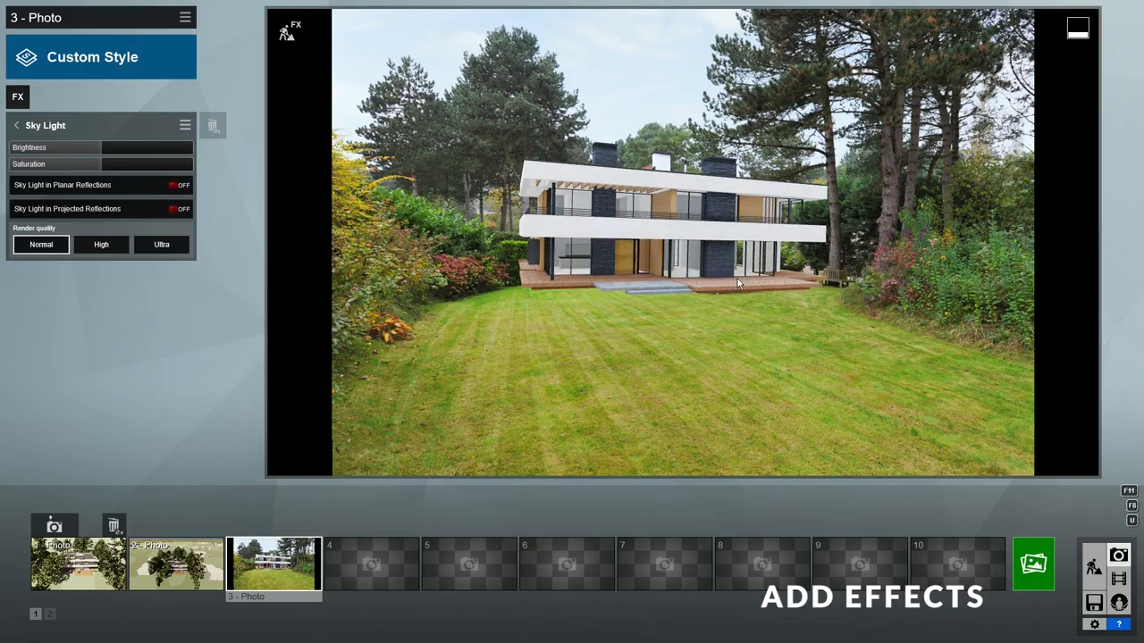
left_click(16, 125)
left_click(182, 128)
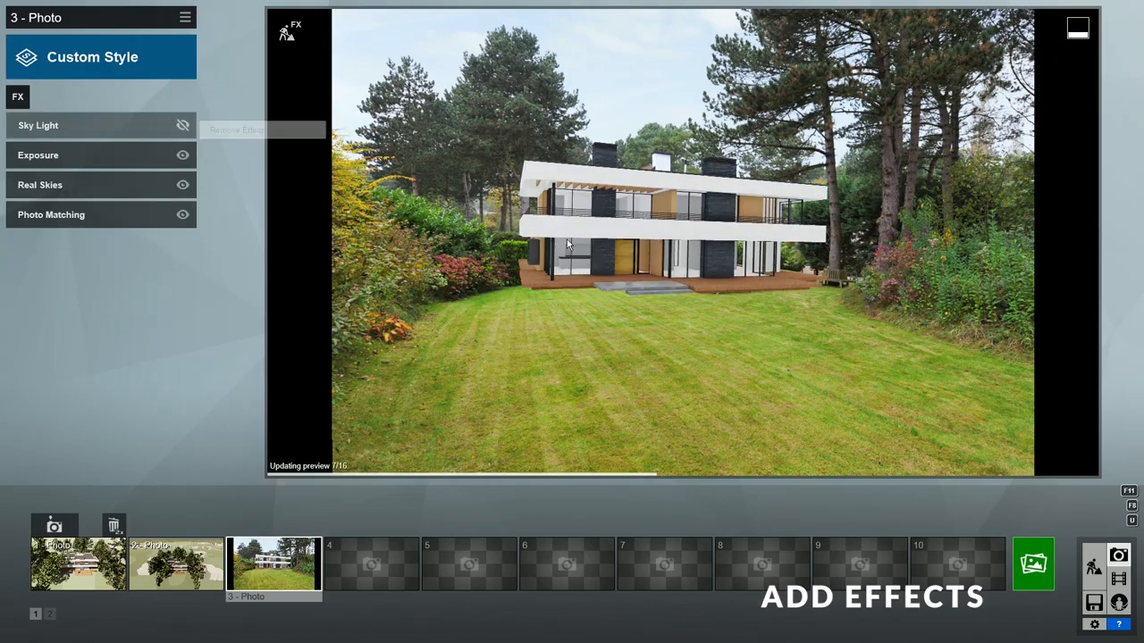
left_click(182, 128)
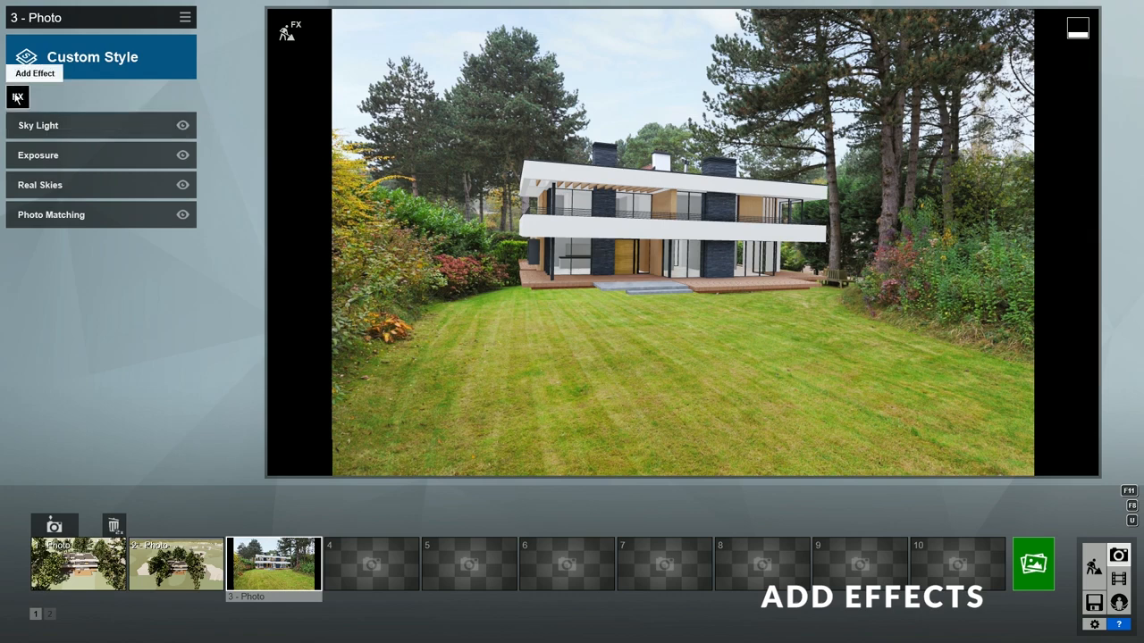
Step: Add a Hyperlight effect and a Shadow effect, with omnishadow at maximum and shadow brightness lowered to 0.1
left_click(18, 96)
left_click(736, 265)
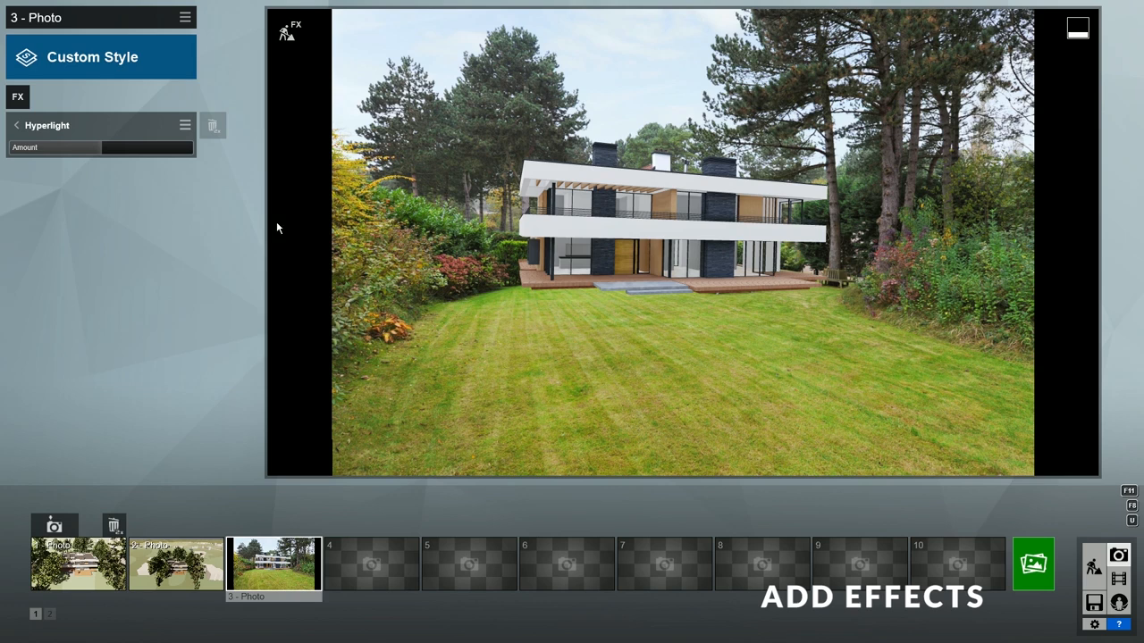
left_click(19, 97)
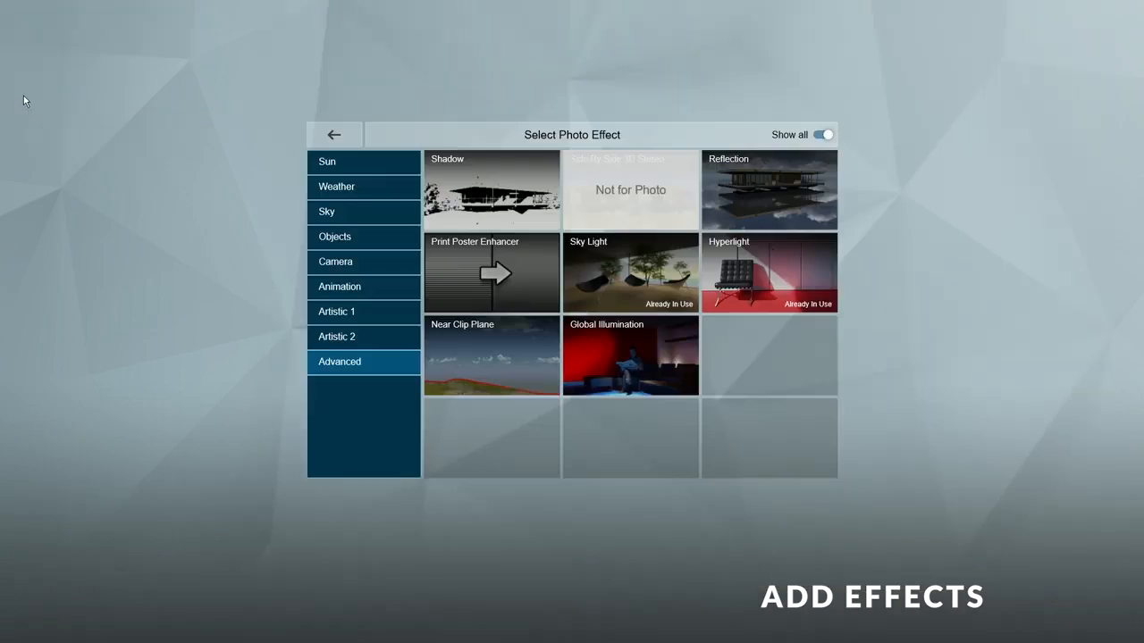
left_click(495, 190)
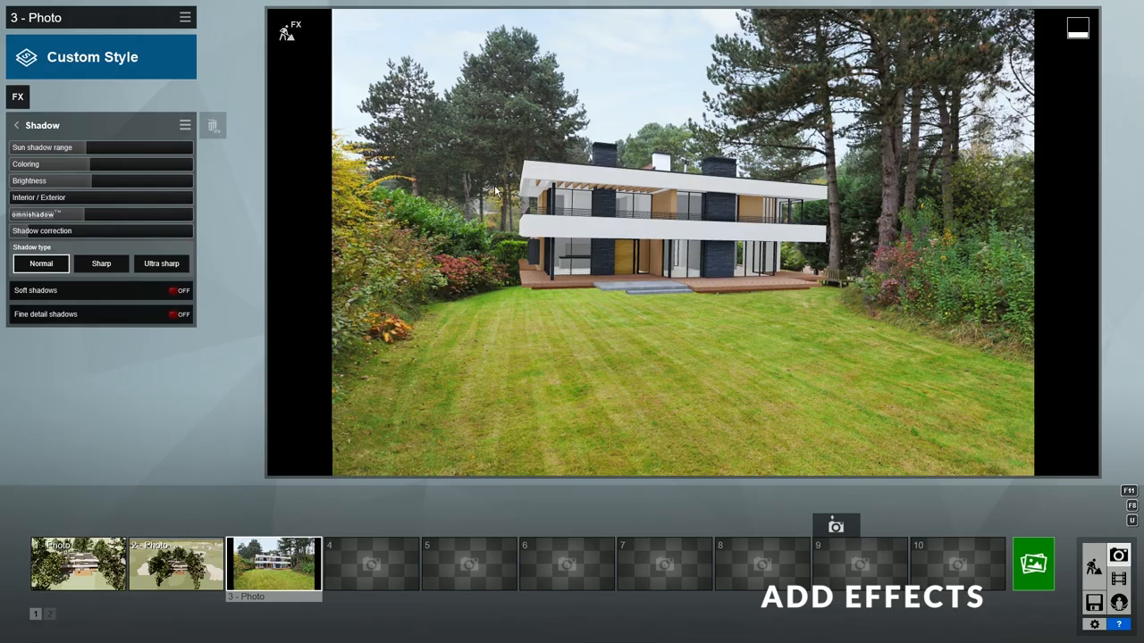
left_click_drag(86, 218, 224, 220)
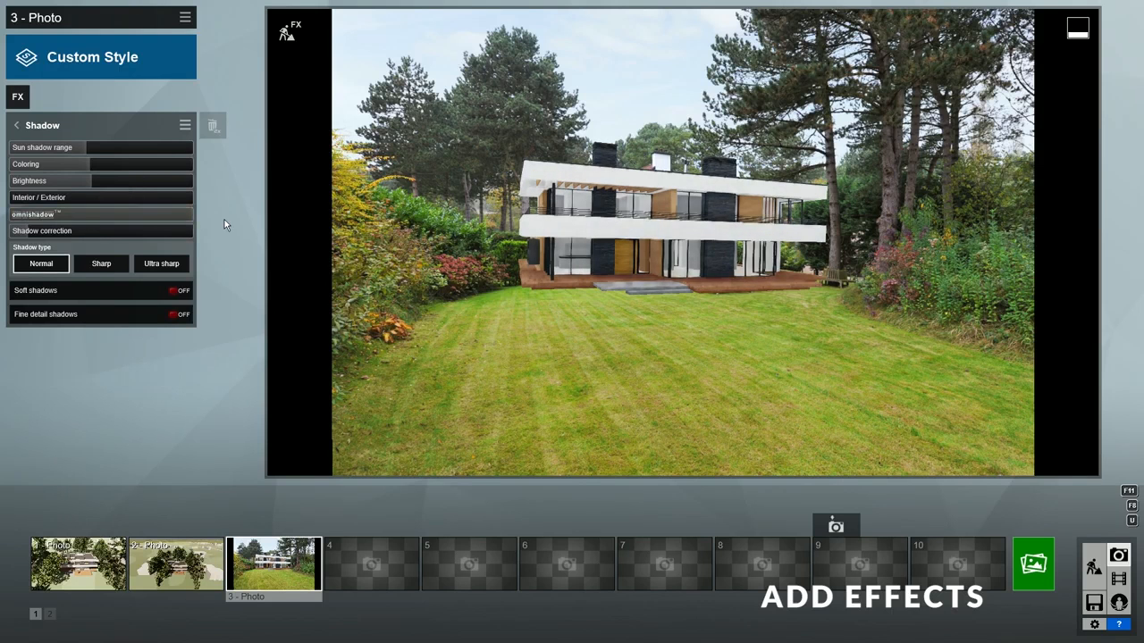
left_click_drag(91, 180, 40, 181)
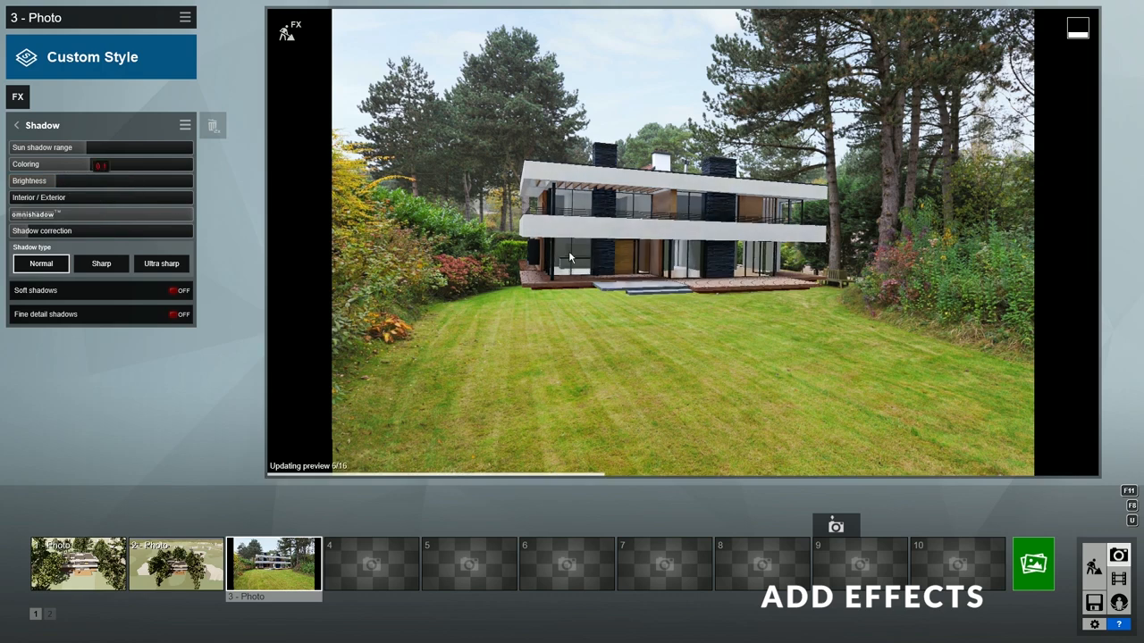
Step: Add a Color Correction effect, lower its high limit to brighten the villa's white surfaces and adjust the temperature
left_click(18, 96)
left_click(371, 312)
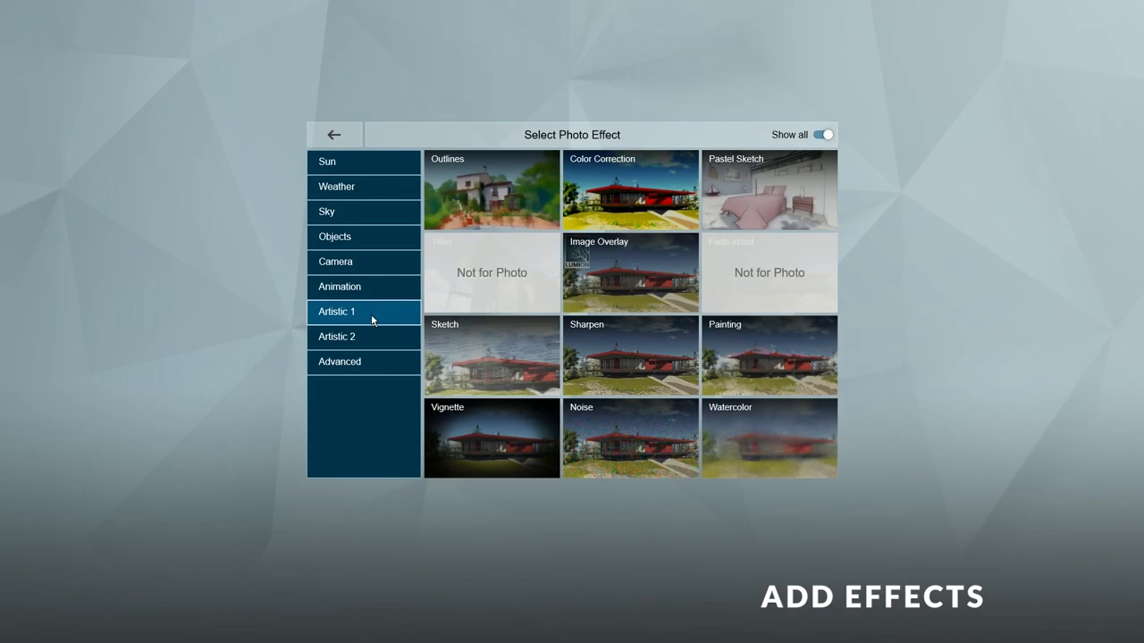
left_click(642, 202)
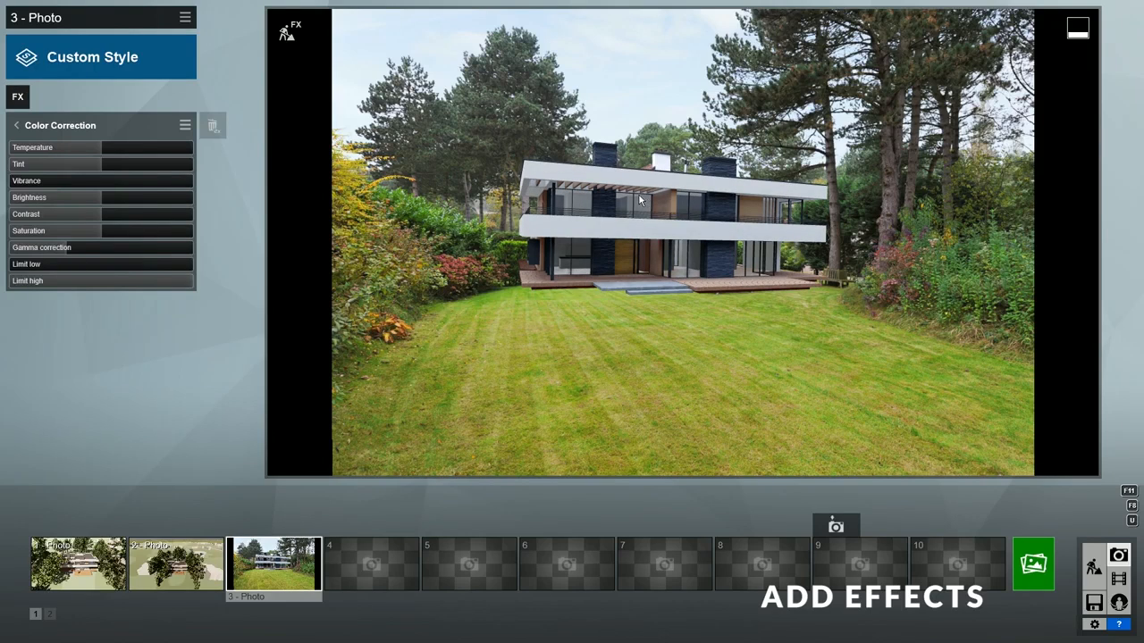
left_click_drag(190, 283, 138, 288)
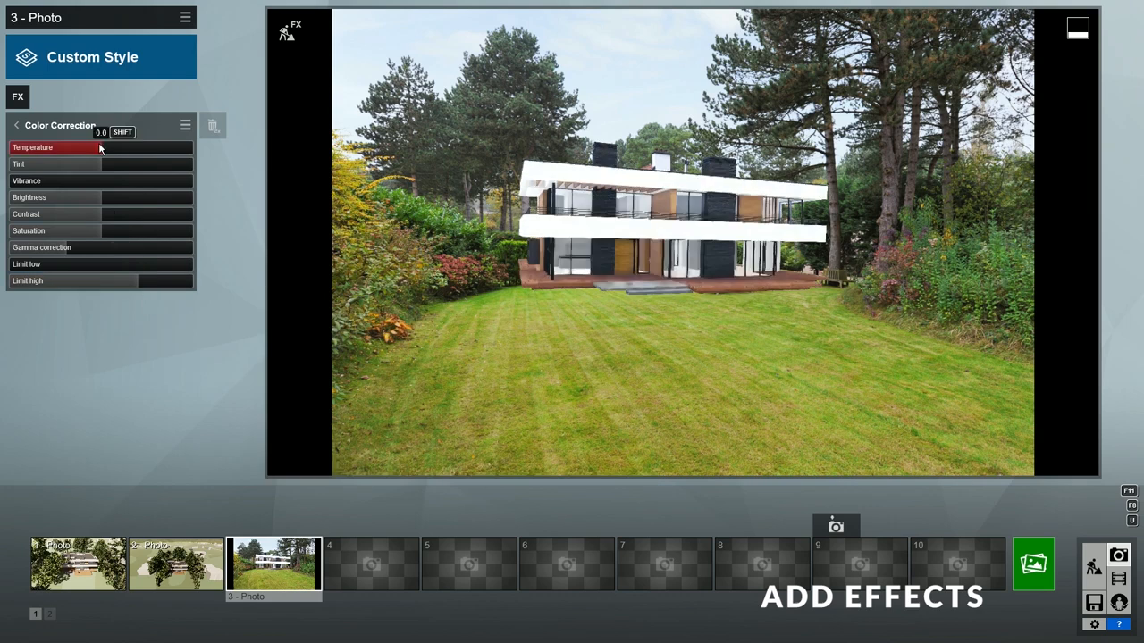
left_click_drag(99, 149, 128, 165)
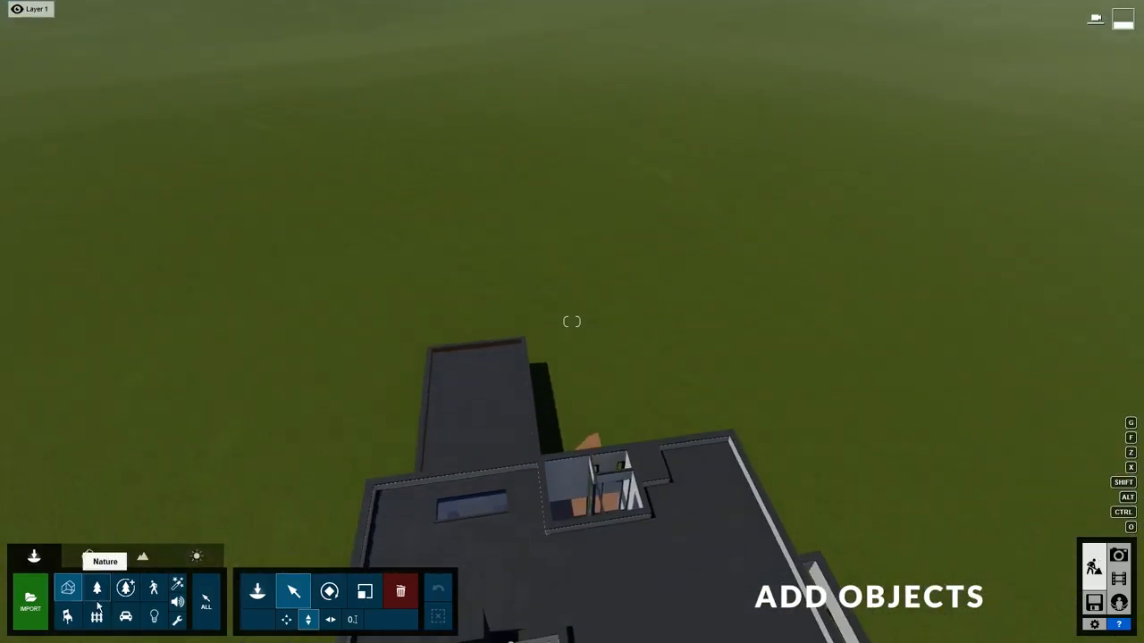
Step: Place a leafy green tree behind the villa in Build mode so it covers the old house's chimney in the photo
left_click(97, 601)
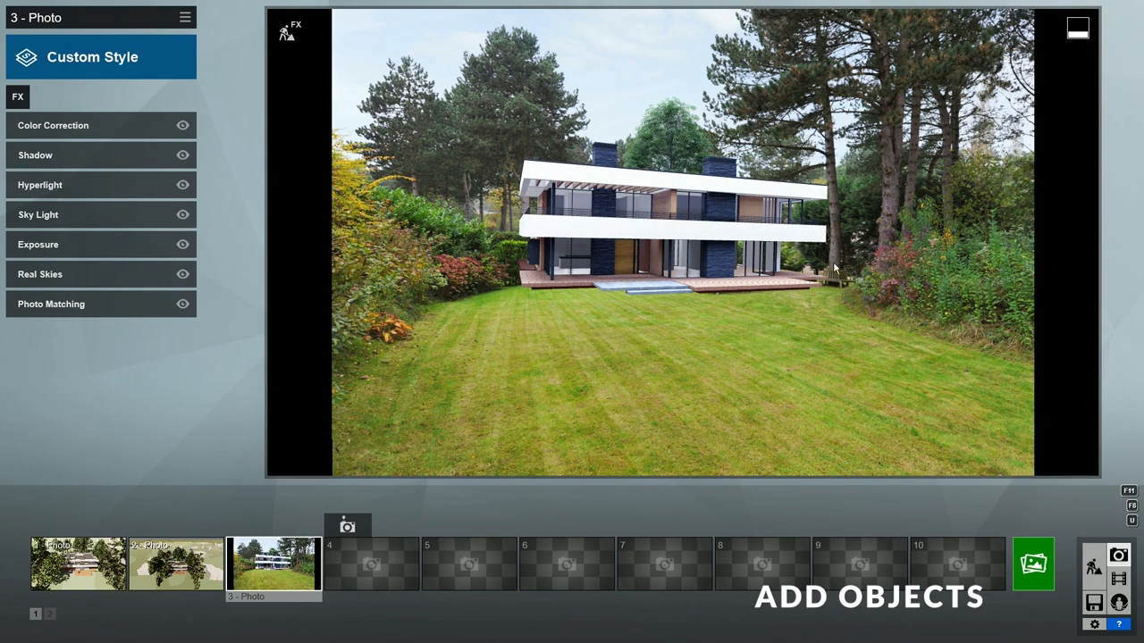
Step: In Build mode, place a BlackElder-Green4 HQ shrub at the villa's left corner and another leafy shrub at the opposite end of the terrace
left_click(1094, 566)
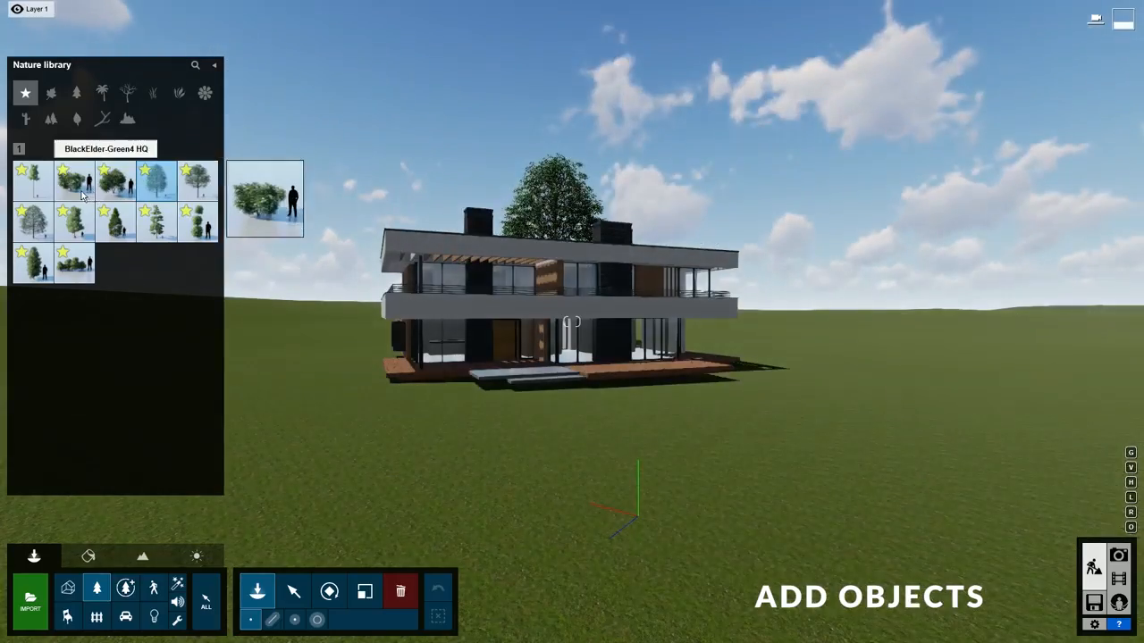
left_click(82, 195)
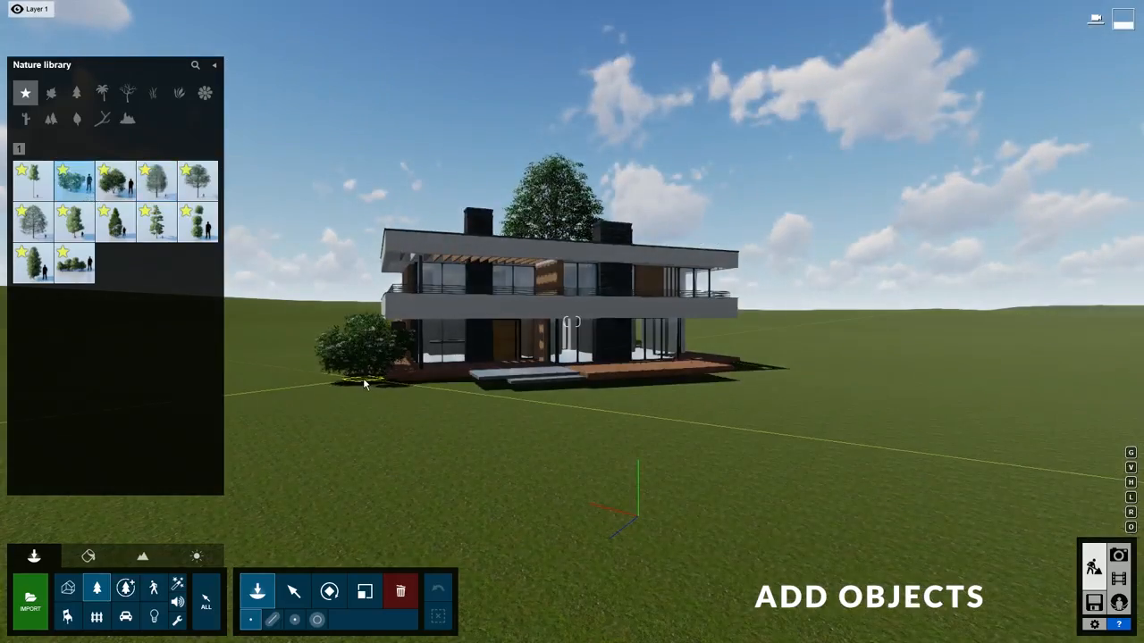
left_click(368, 381)
left_click(115, 189)
left_click(735, 370)
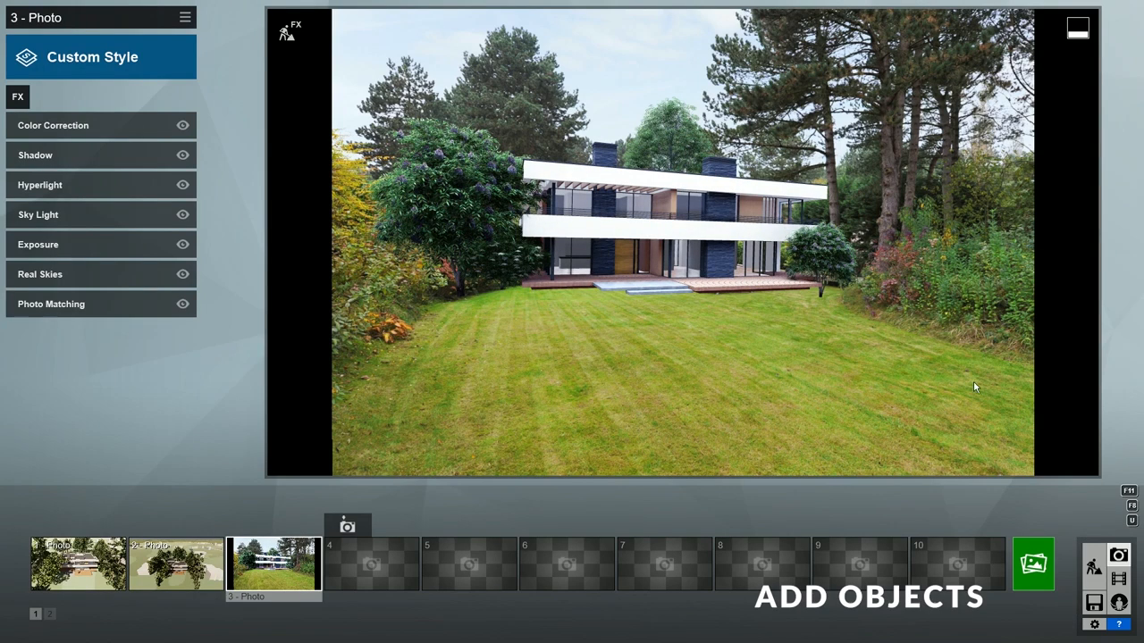
Step: Select the added trees and shrubs in Build mode, set their green selection hue to 0.6, and return to the photo
left_click(1094, 566)
left_click(294, 592)
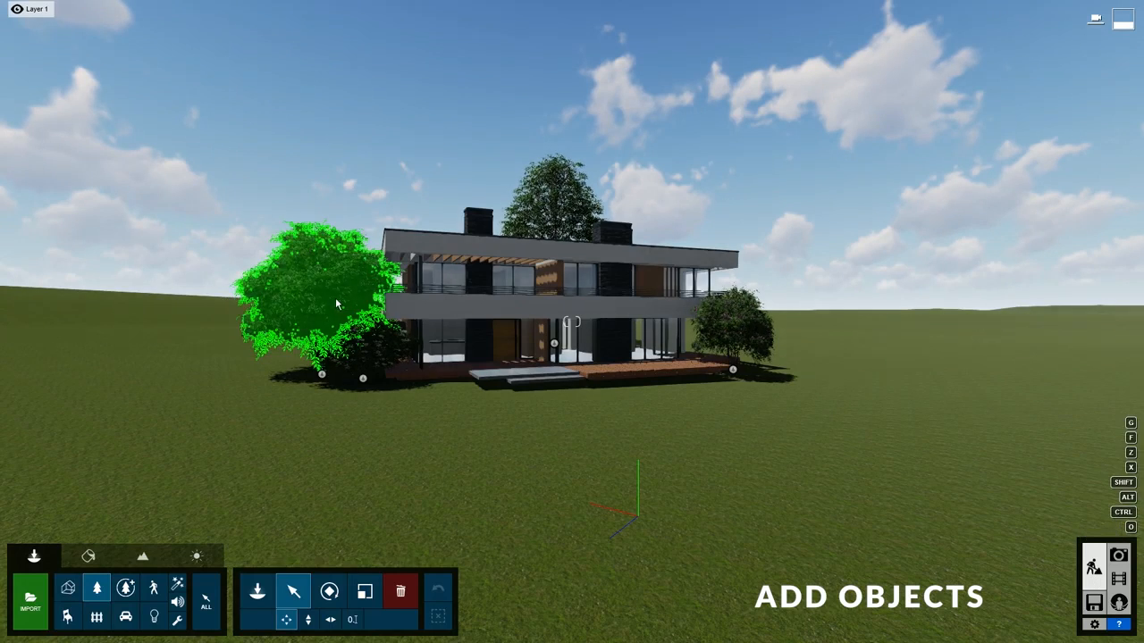
left_click(338, 305)
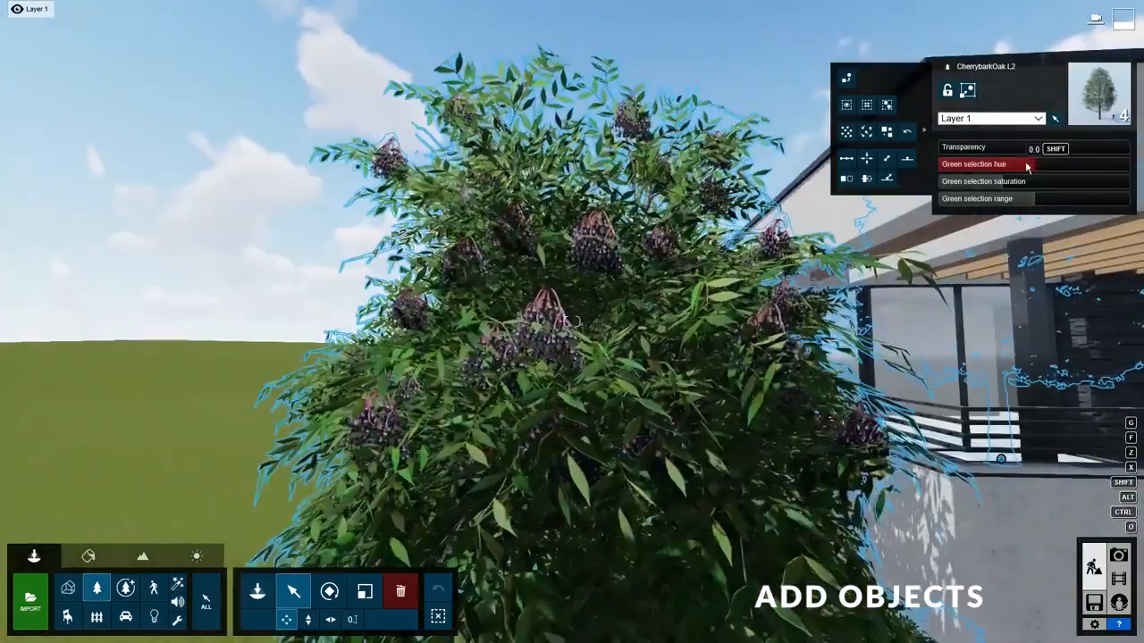
left_click_drag(1026, 167, 1050, 171)
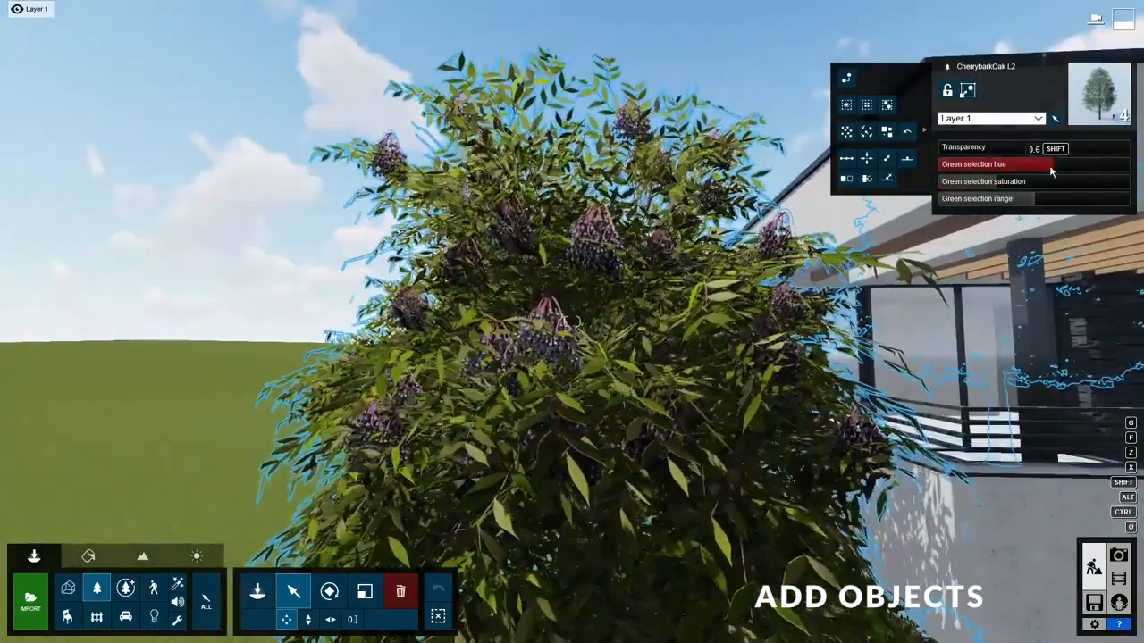
left_click(1117, 555)
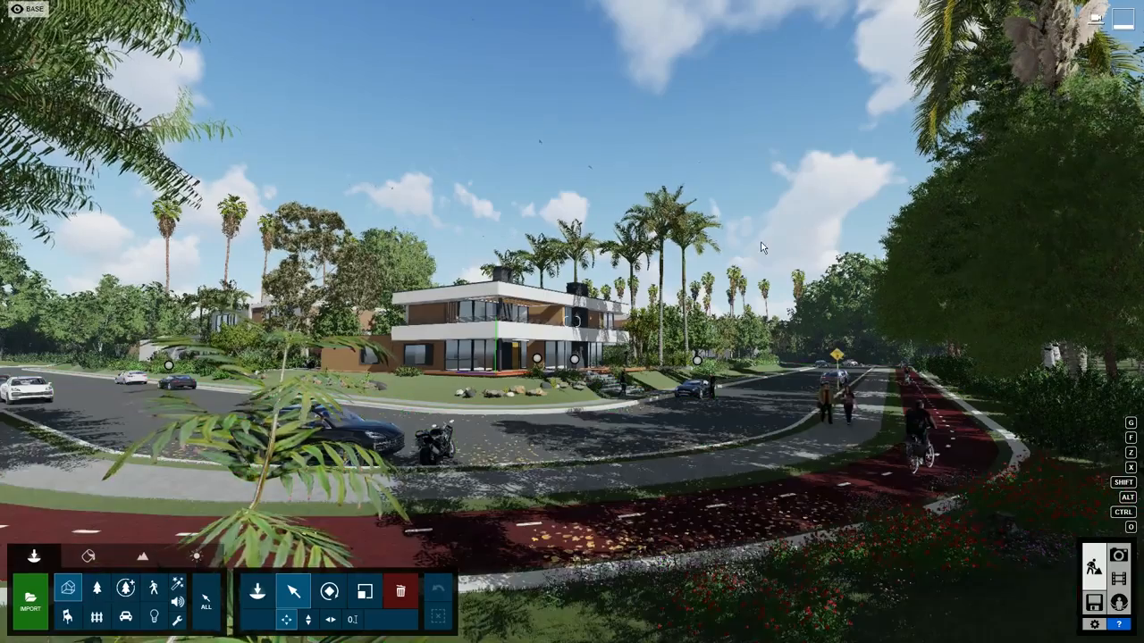
Step: Go to Photo mode in the finished street scene and view the photo-matched shots in slots 6 and 7
left_click(1118, 555)
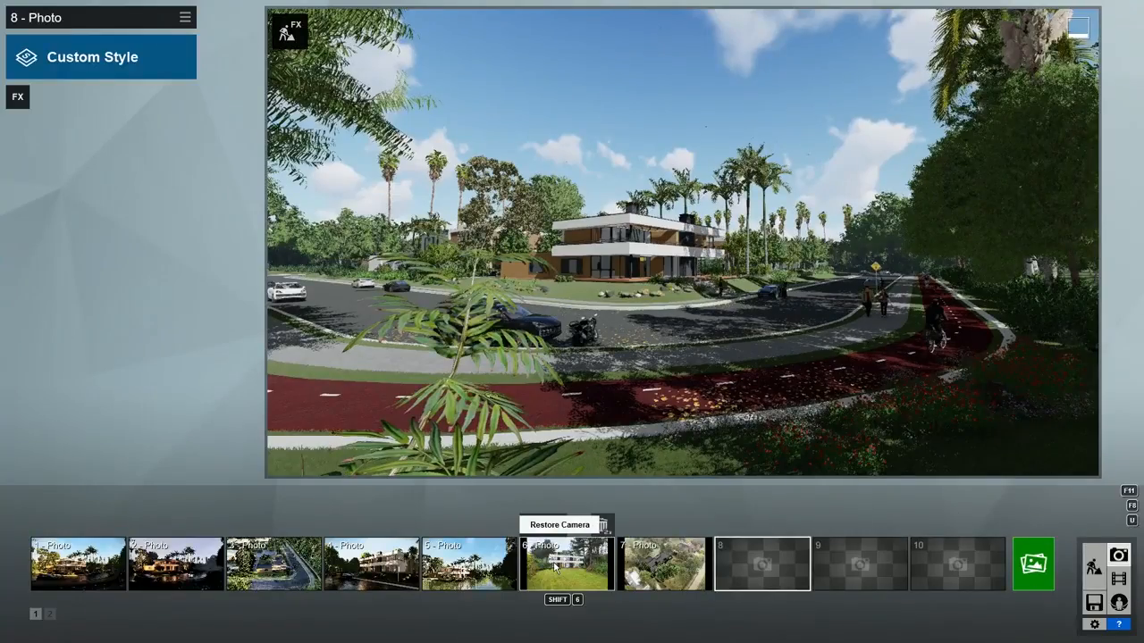
left_click(566, 565)
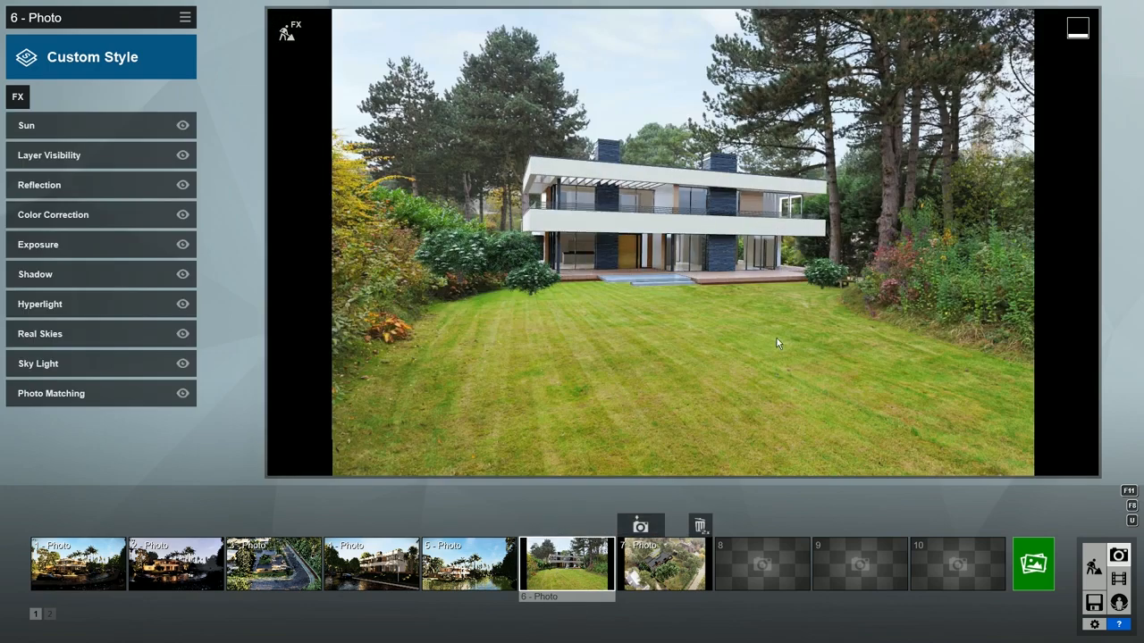
left_click(664, 564)
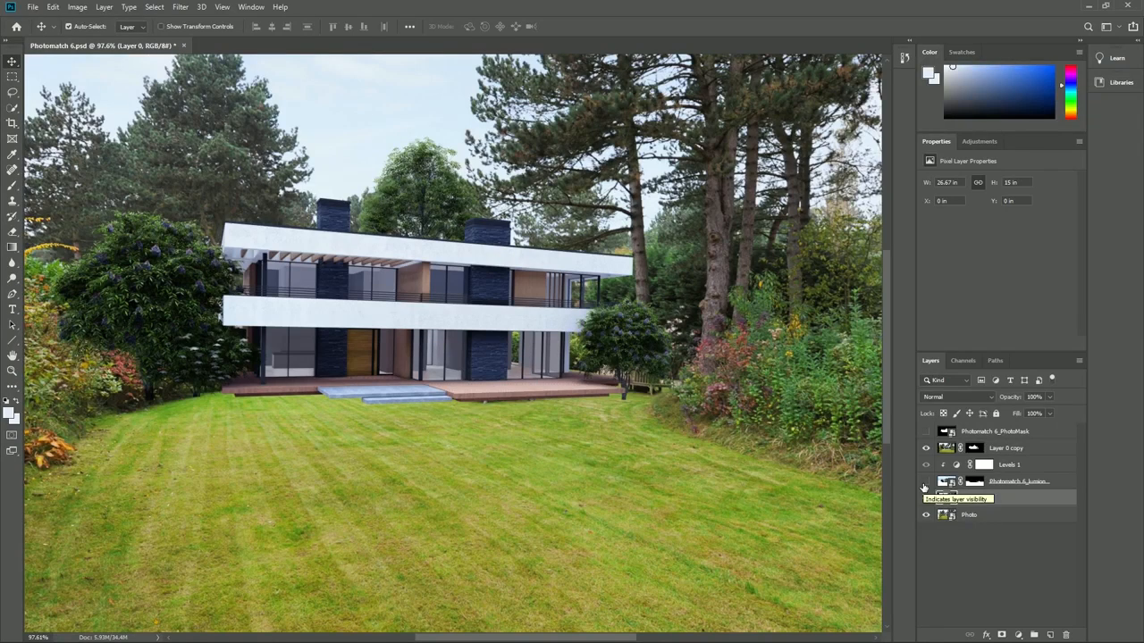
Step: Switch to Photoshop and make the Lumion render layer of Photomatch 6 visible over the garden photo
left_click(925, 482)
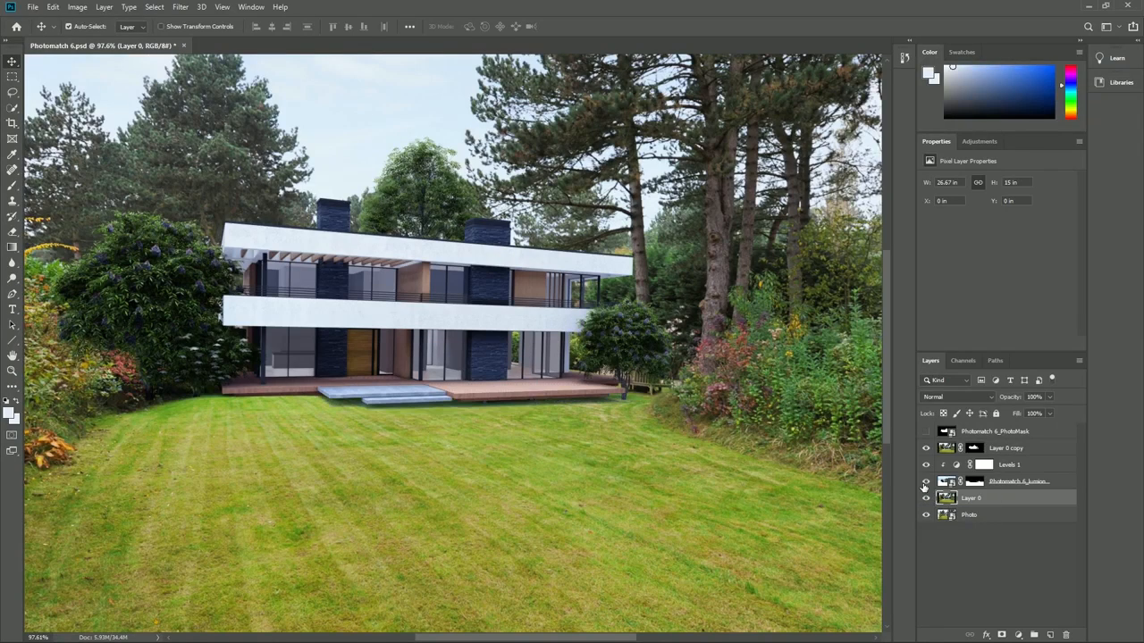